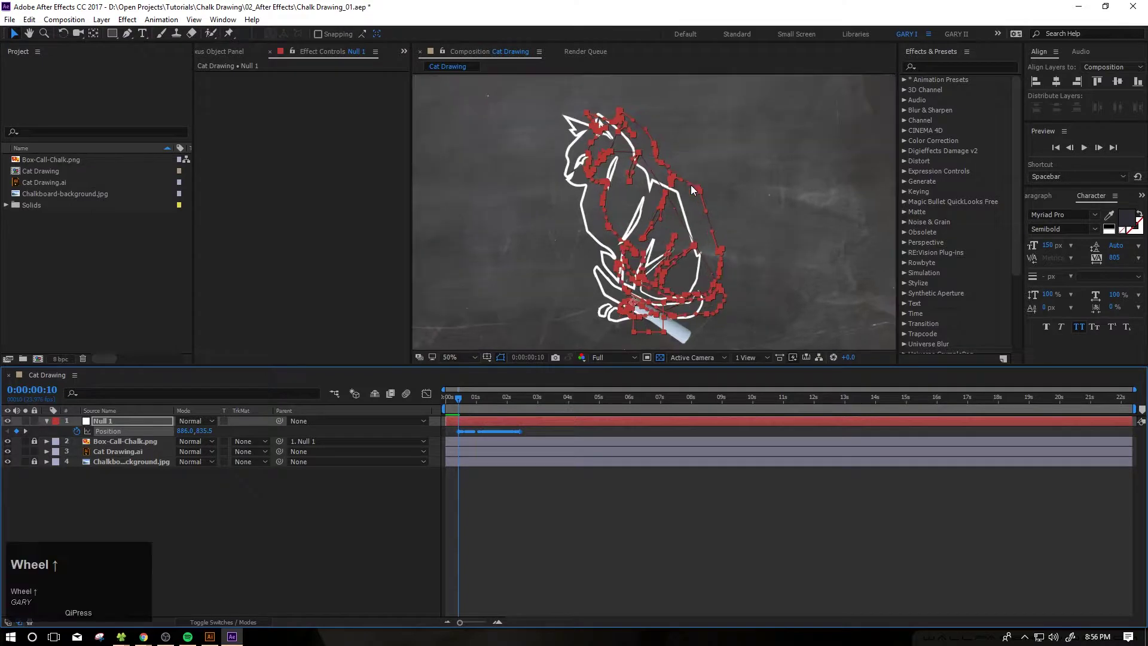
Shift all of Null 1's position keyframes left and down so the motion path roughly overlies the cat drawing
scroll(688, 193, down, 2)
key(shift+Left)
key(shift+Left)
key(shift+Left)
key(shift+Left)
key(shift+Left)
key(shift+Left)
key(shift+Left)
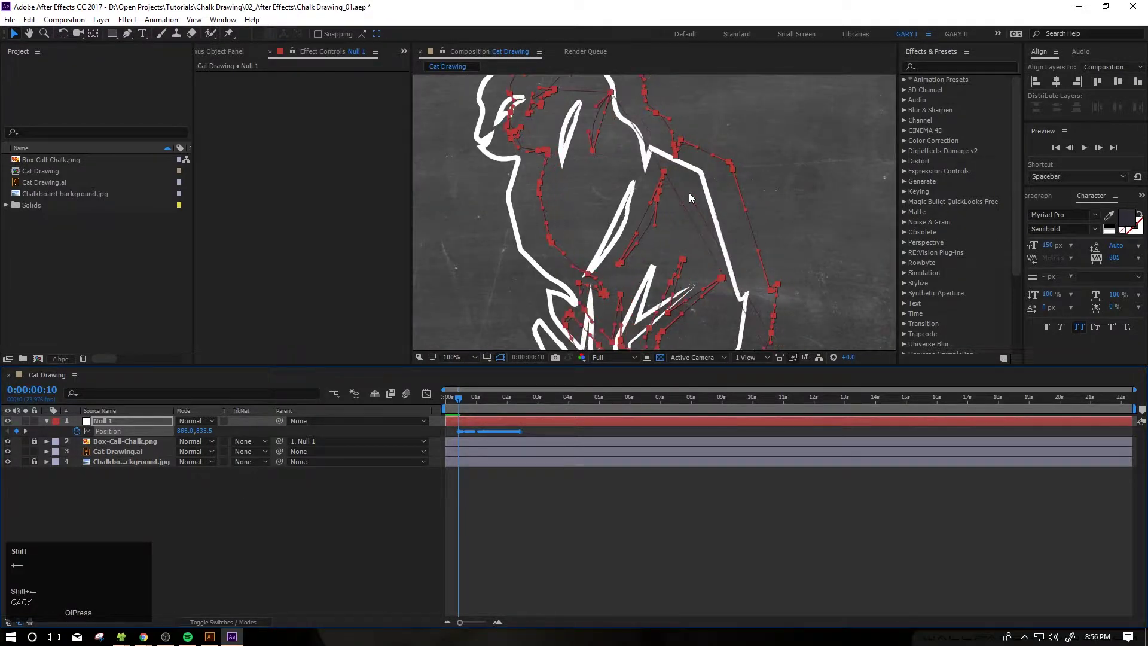
key(shift+Down)
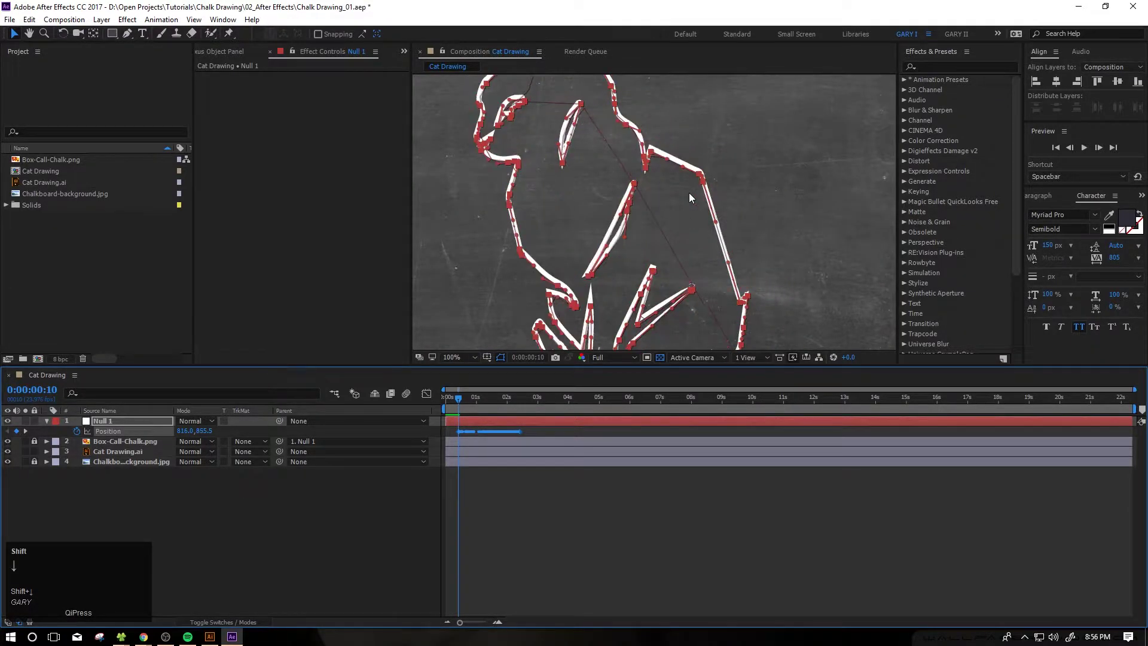
Fine-tune Null 1's motion path over the cat's outline, bringing the current position to 815.0, 850.5
key(Down)
key(Down)
key(Down)
key(Down)
key(Down)
key(Down)
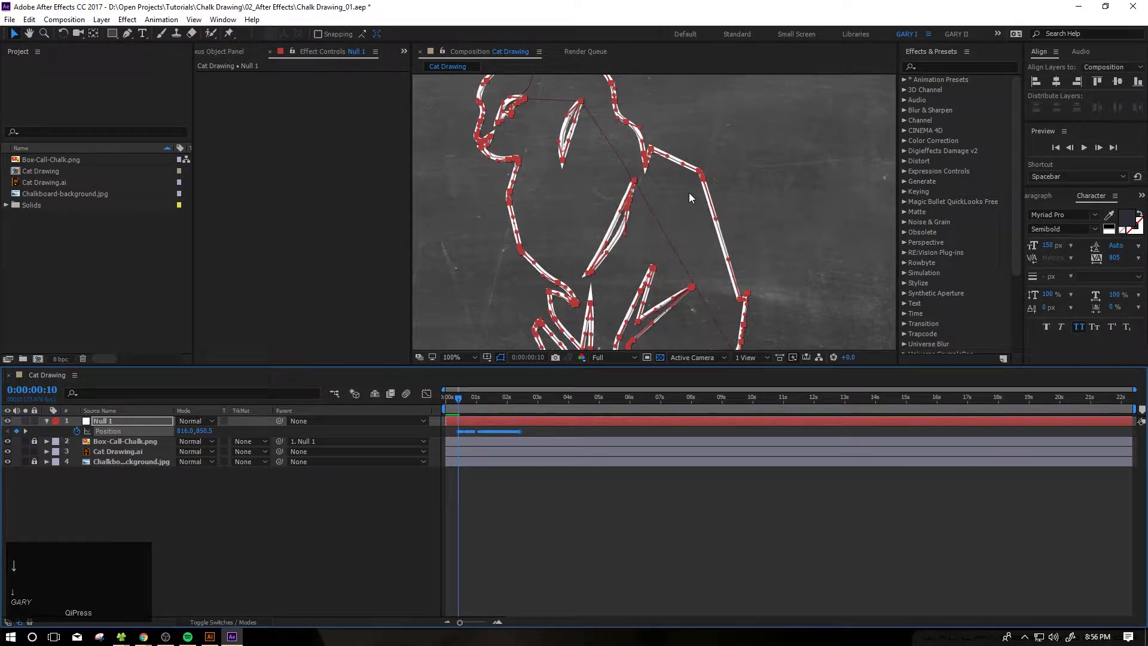
key(Left)
key(Left)
key(Up)
key(Right)
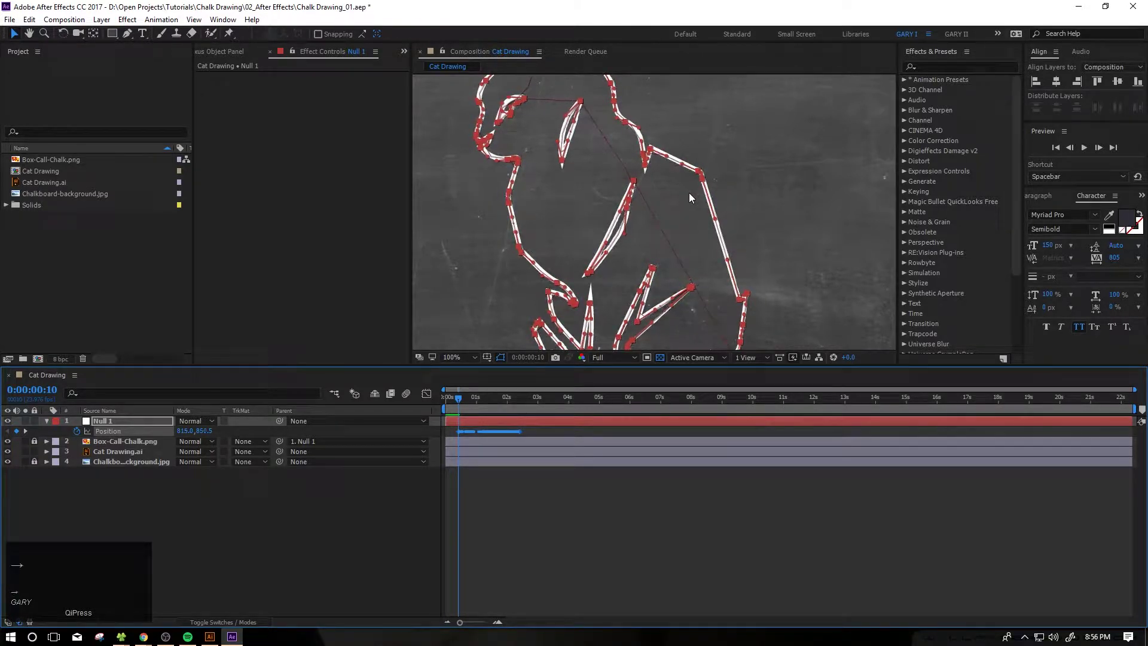
Refine the motion path's vertical alignment at the cat's head, bringing the position to 815.0, 849.5, and fit the composition in view
drag(629, 142, 646, 251)
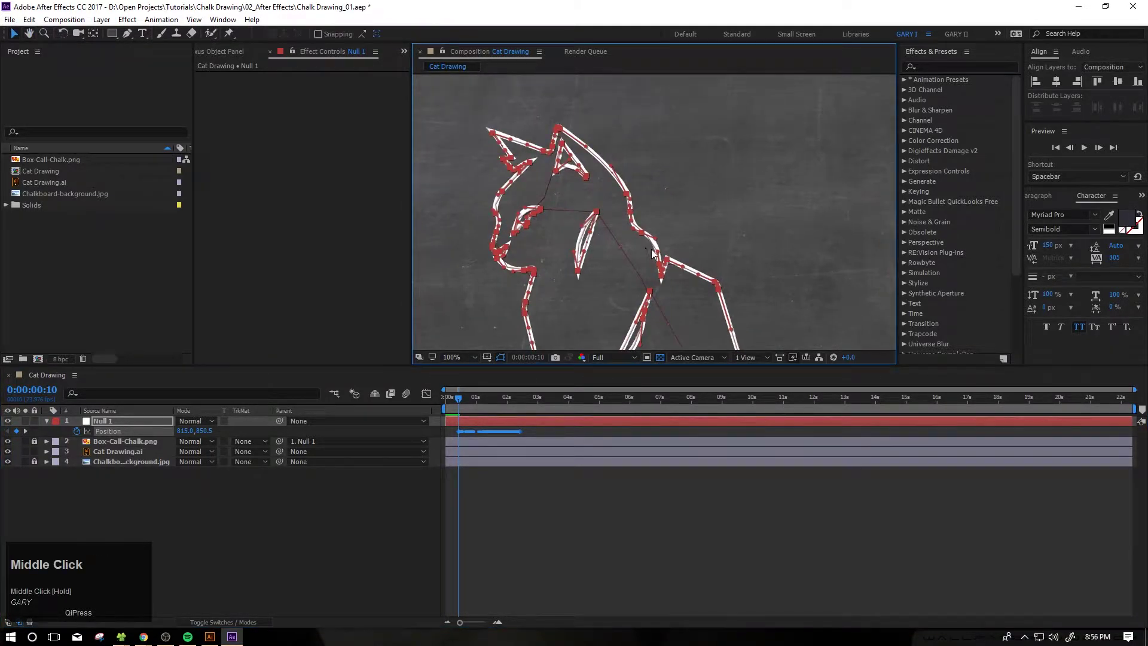
drag(646, 335, 604, 221)
key(Up)
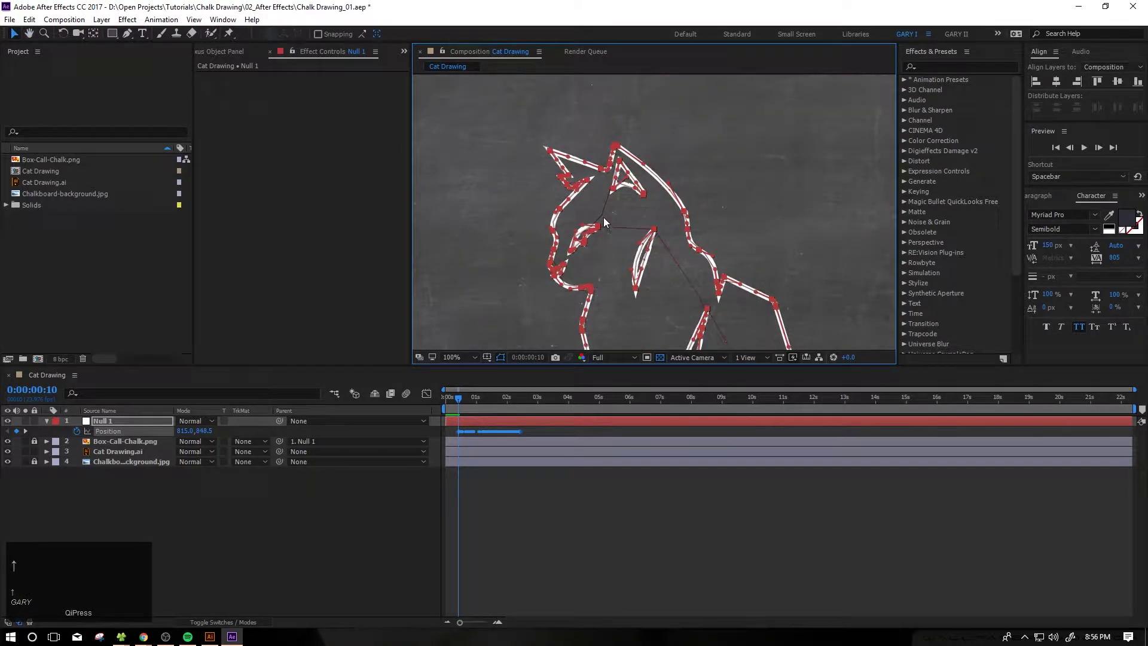
click(476, 356)
click(466, 364)
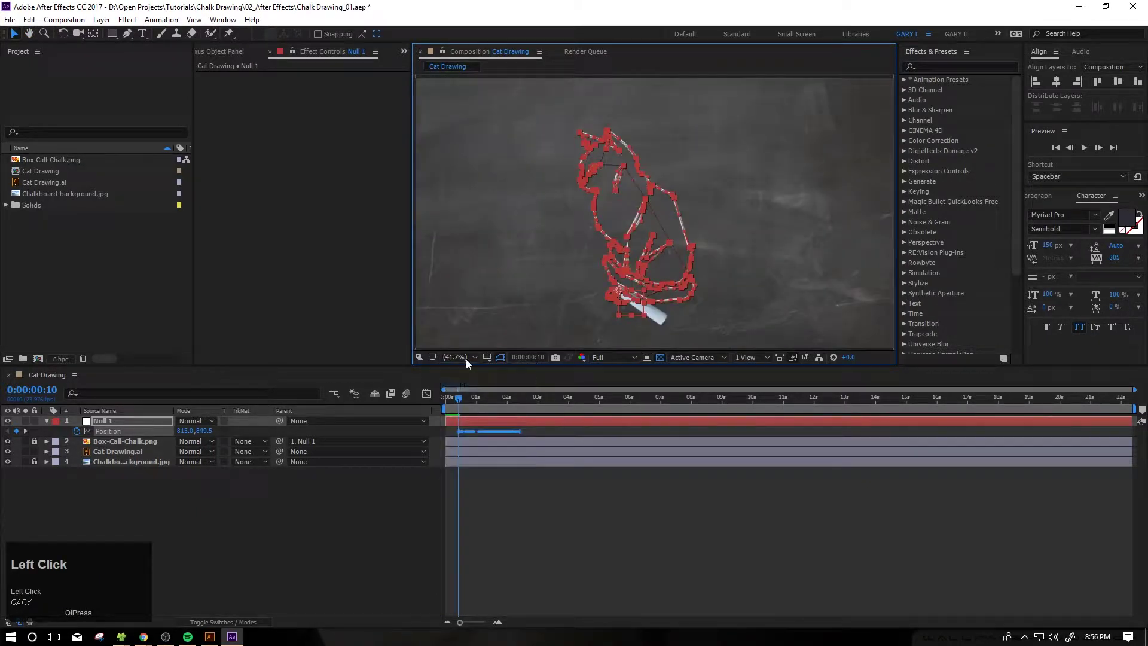
click(544, 551)
Select all of Null 1's position keyframes and time-reverse them
mouse_move(460, 395)
mouse_down()
mouse_move(502, 397)
mouse_move(458, 390)
mouse_up()
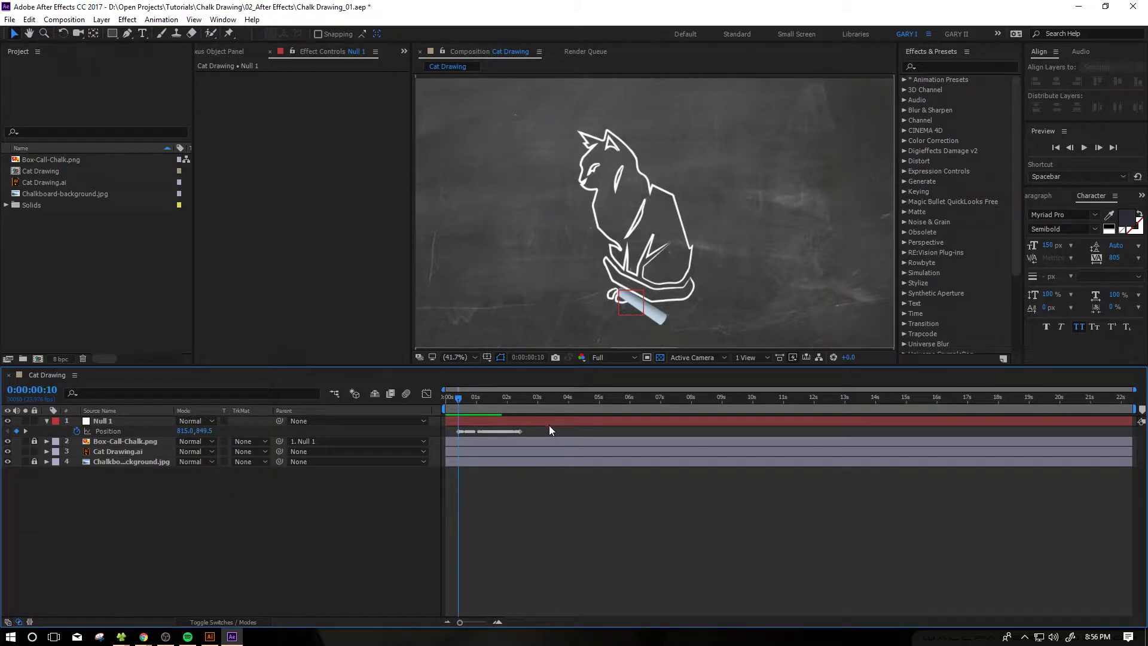
drag(549, 424, 490, 453)
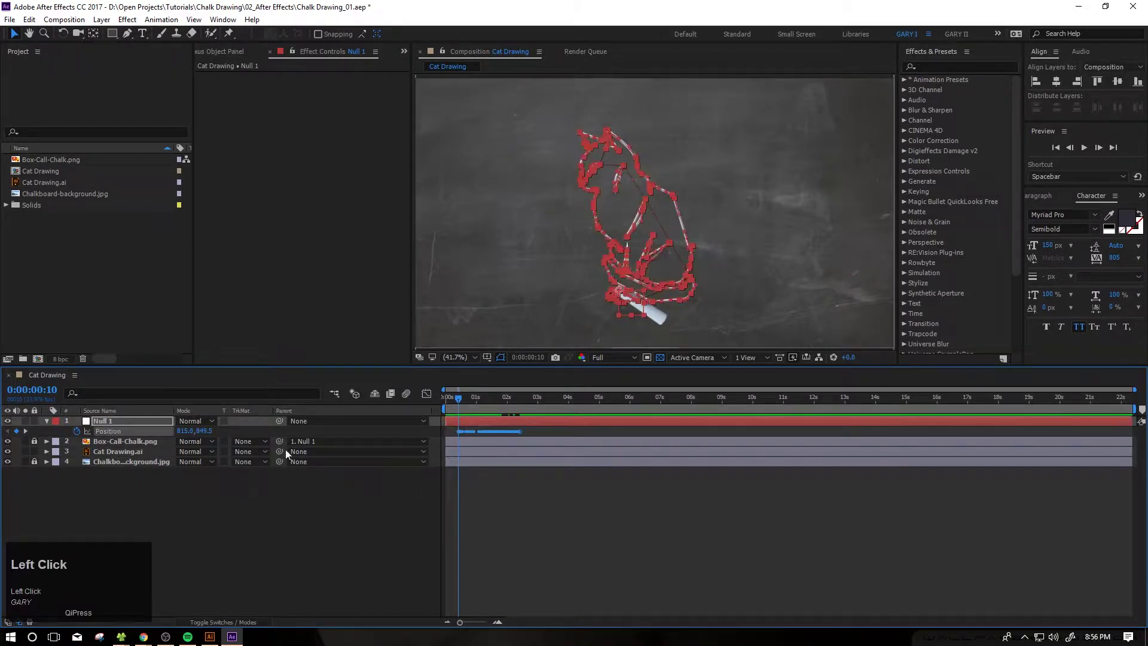
click(556, 431)
drag(556, 432, 446, 433)
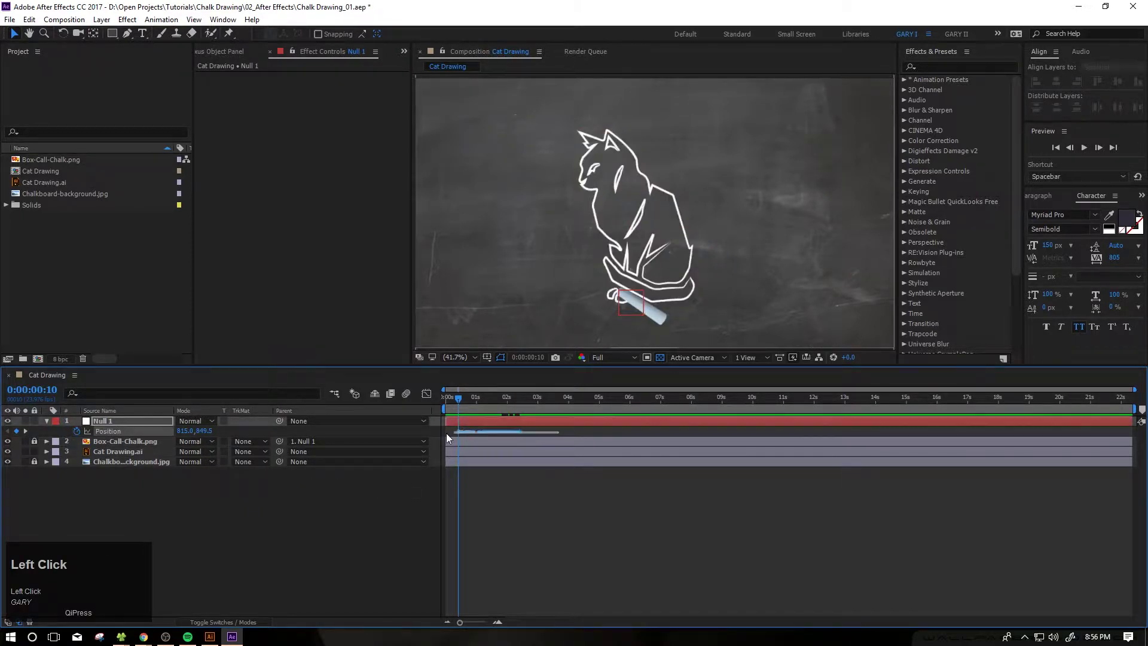
right_click(511, 435)
mouse_move(594, 578)
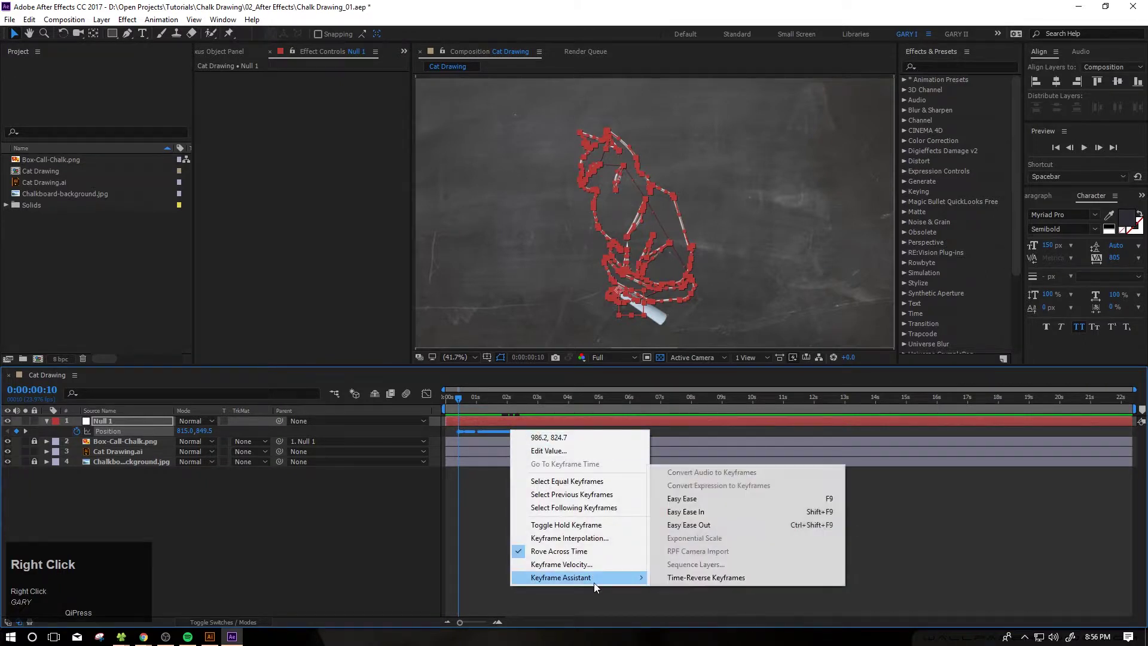
click(702, 577)
Stretch Null 1's position animation by moving its last keyframe to 0:00:05:14
drag(562, 396, 630, 407)
key(shift+Page_Up)
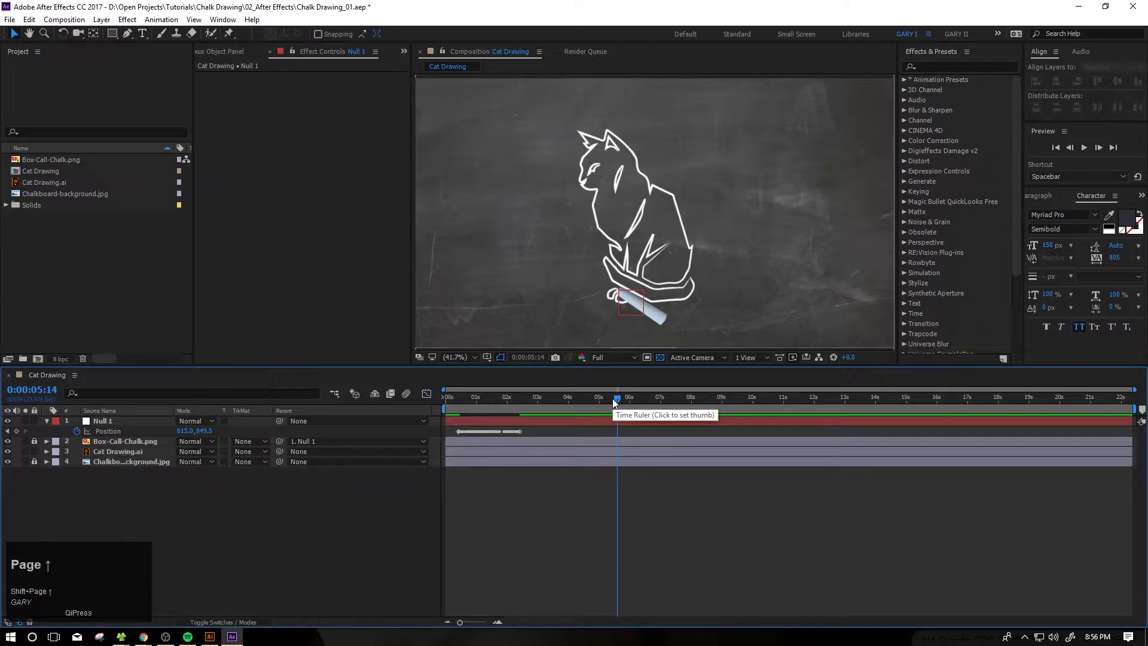
drag(521, 433, 616, 433)
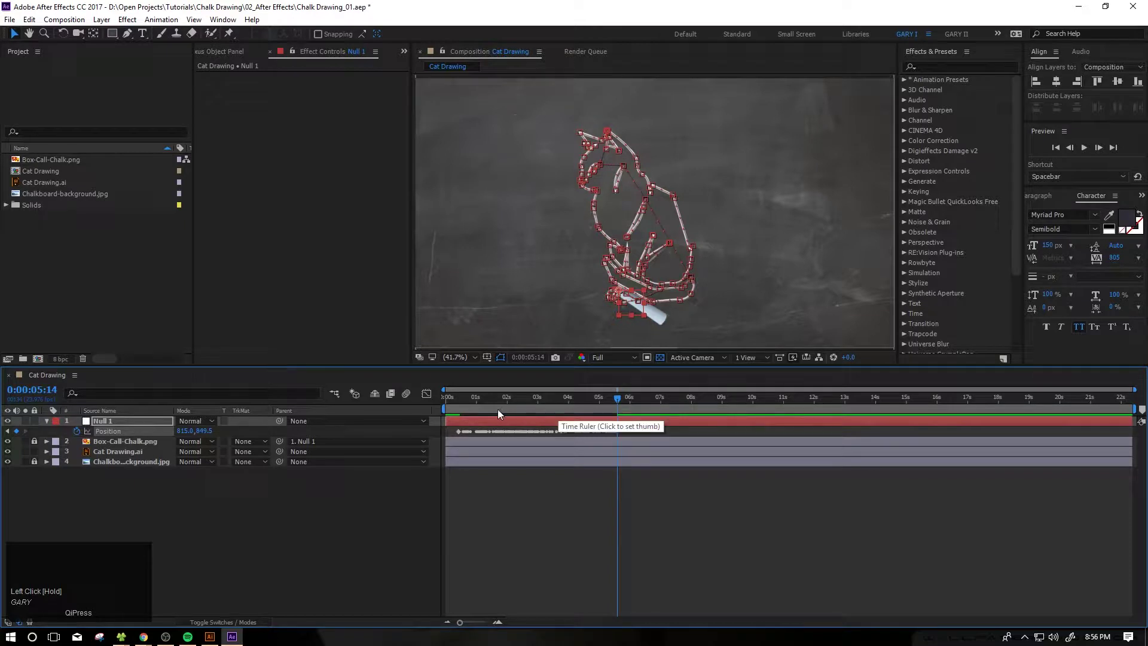
End the work area at 0:00:07:00, preview the chalk's movement, and collapse Null 1's properties
click(661, 396)
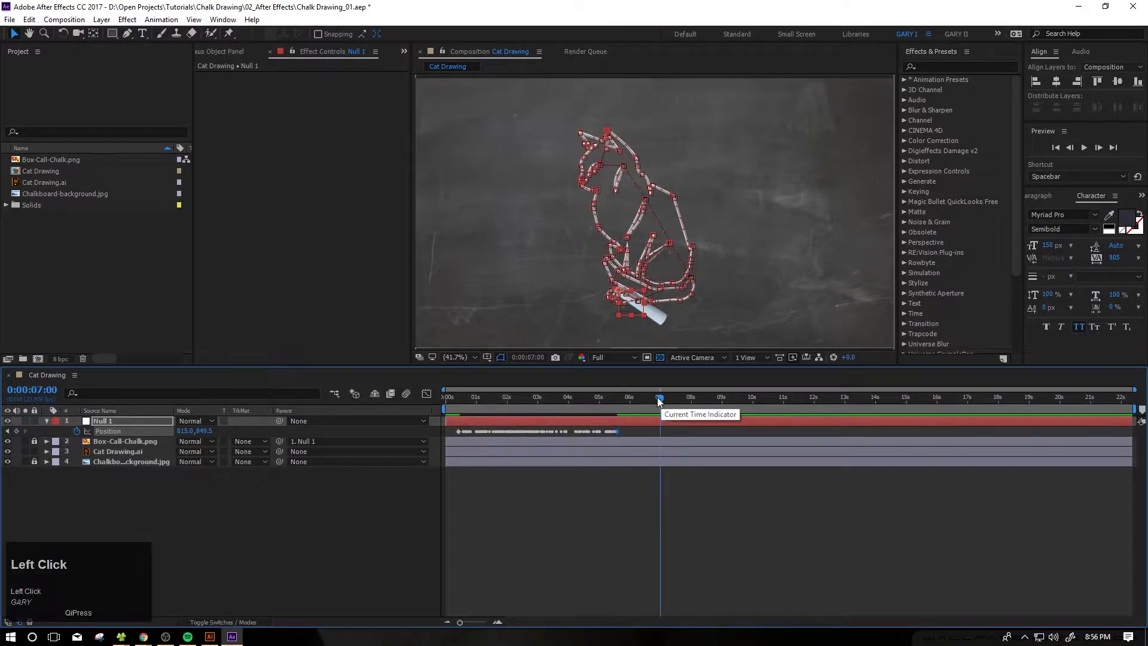
click(605, 511)
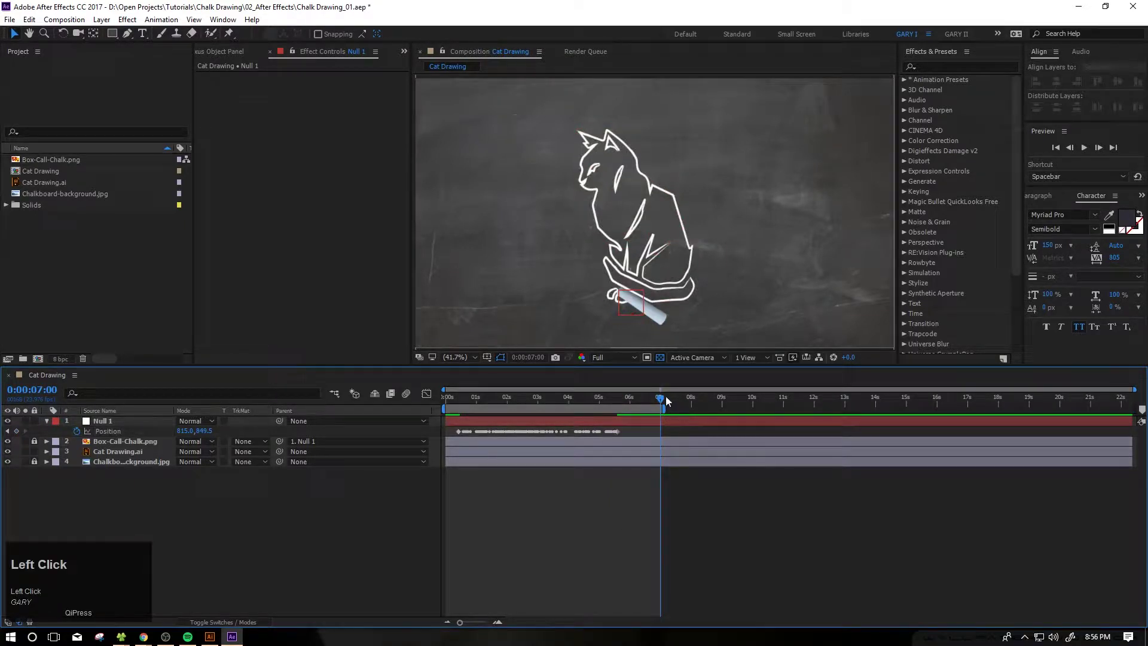
key(space)
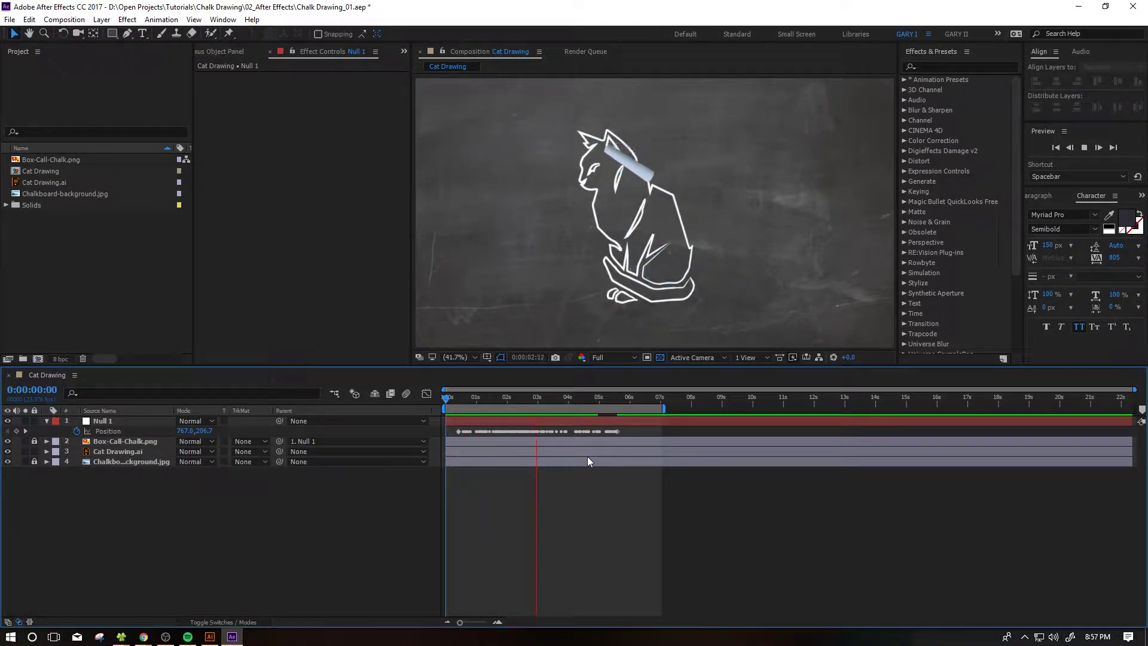
key(space)
click(497, 404)
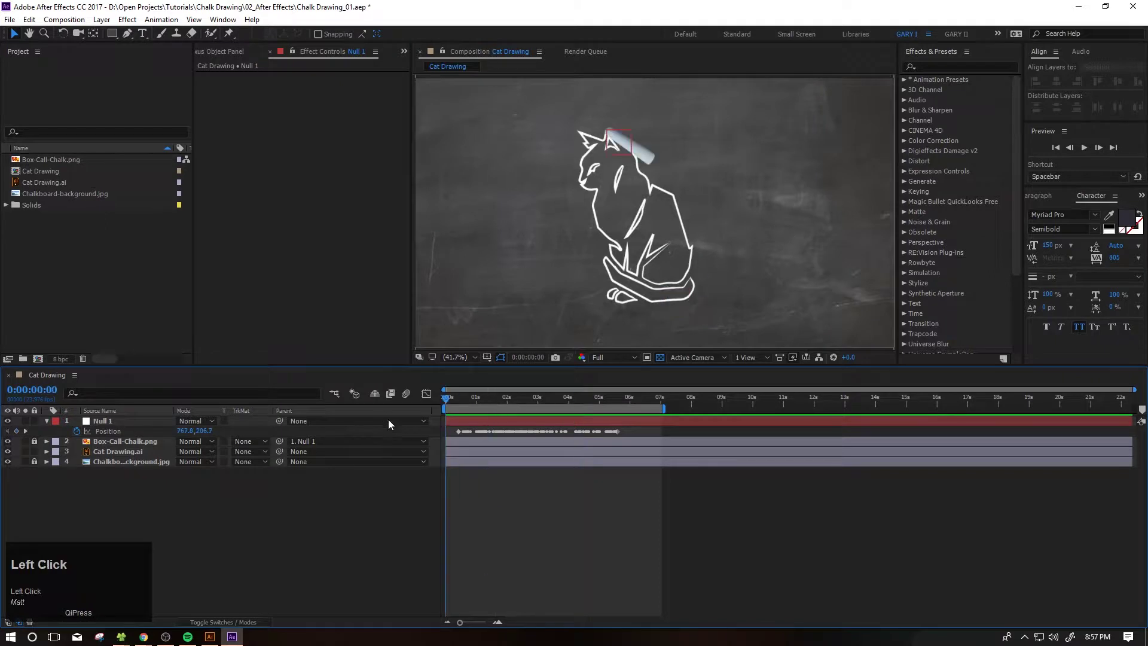
click(45, 421)
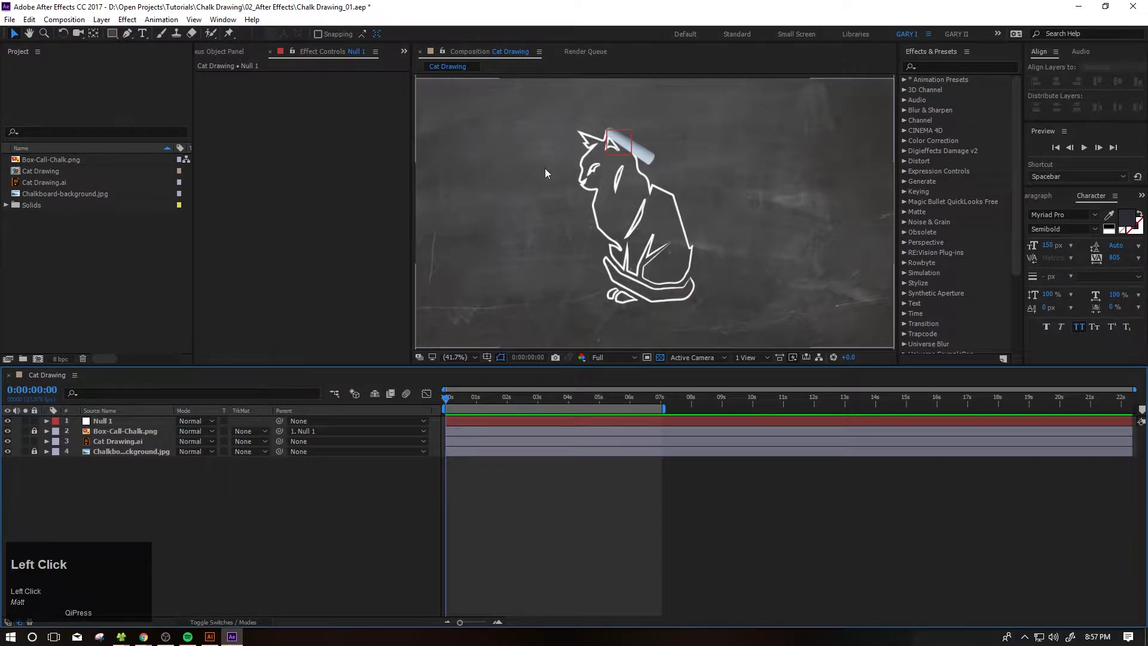
Create a white composition-sized solid and place it directly below the Box-Call-Chalk.png layer
click(103, 20)
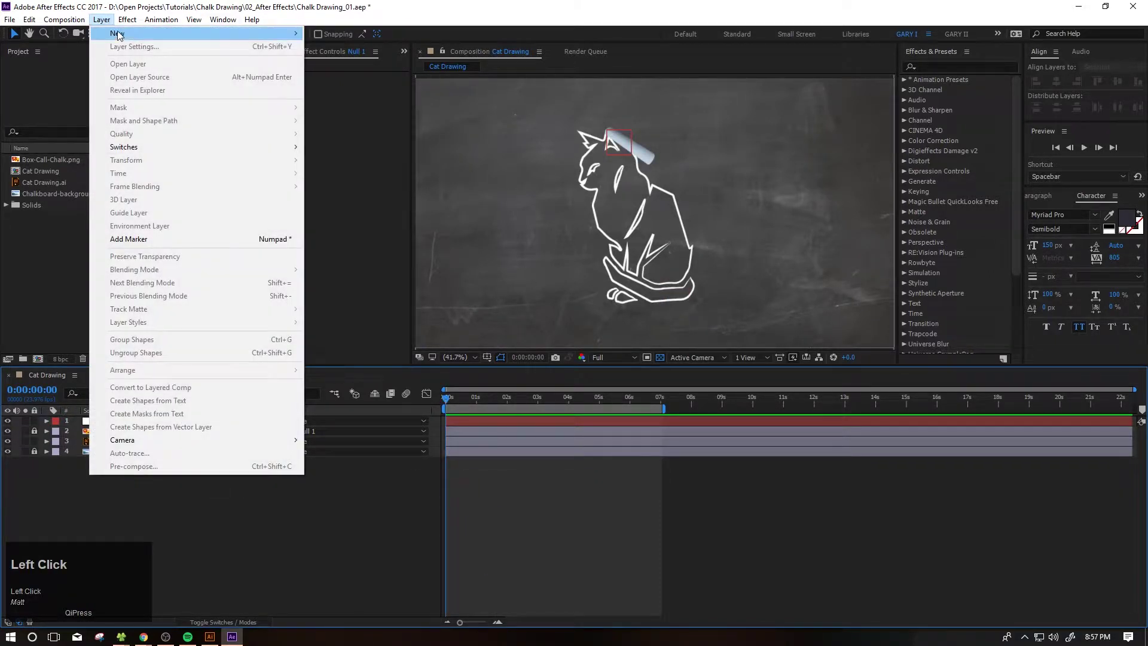
mouse_move(179, 33)
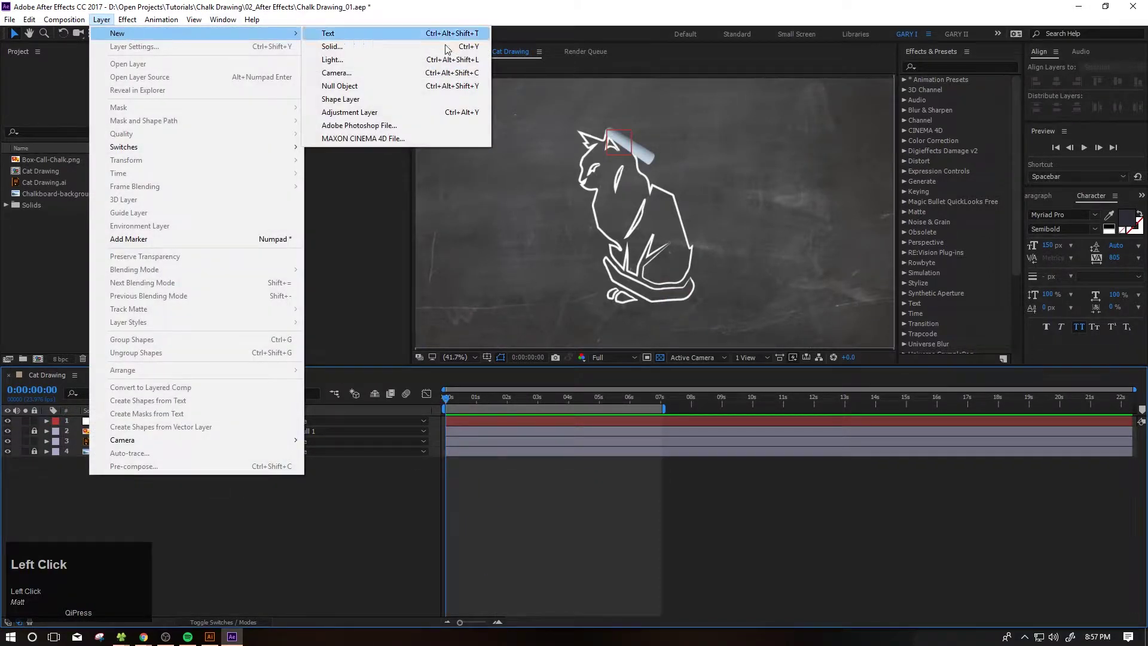
click(351, 50)
click(137, 212)
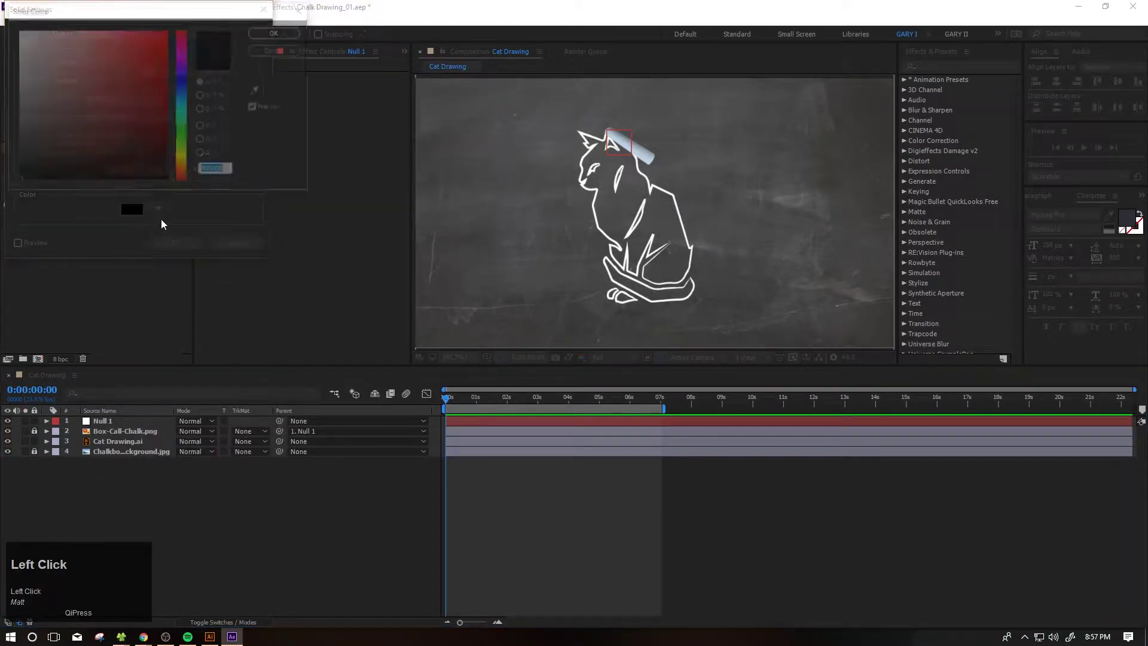
drag(72, 55, 15, 29)
click(277, 32)
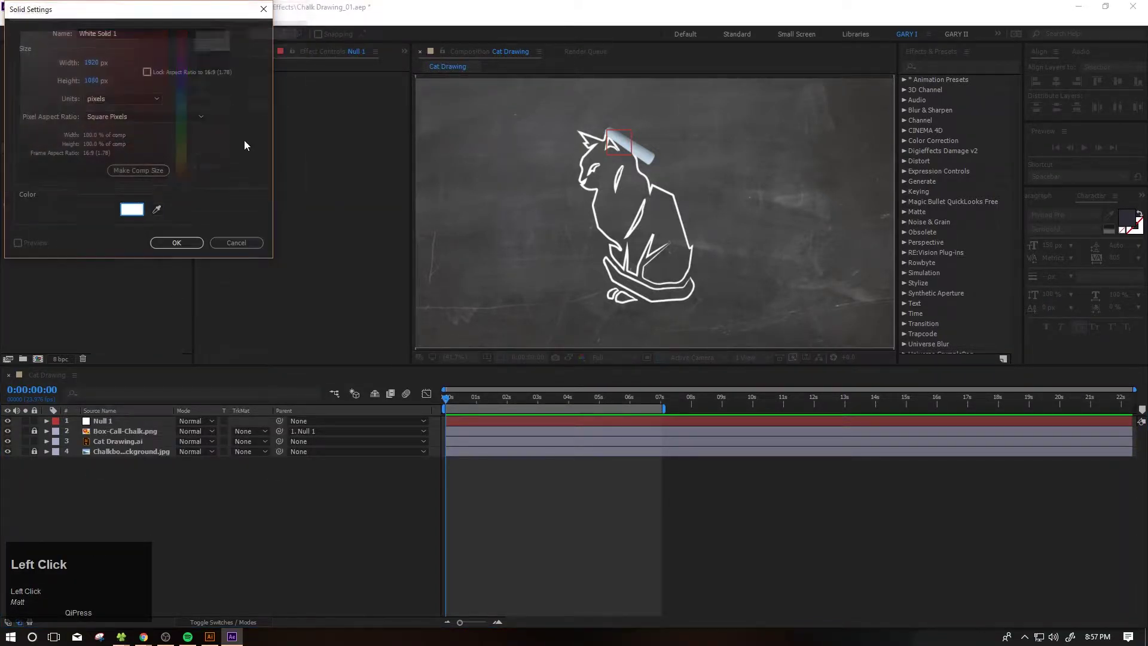
click(179, 244)
drag(149, 422, 124, 443)
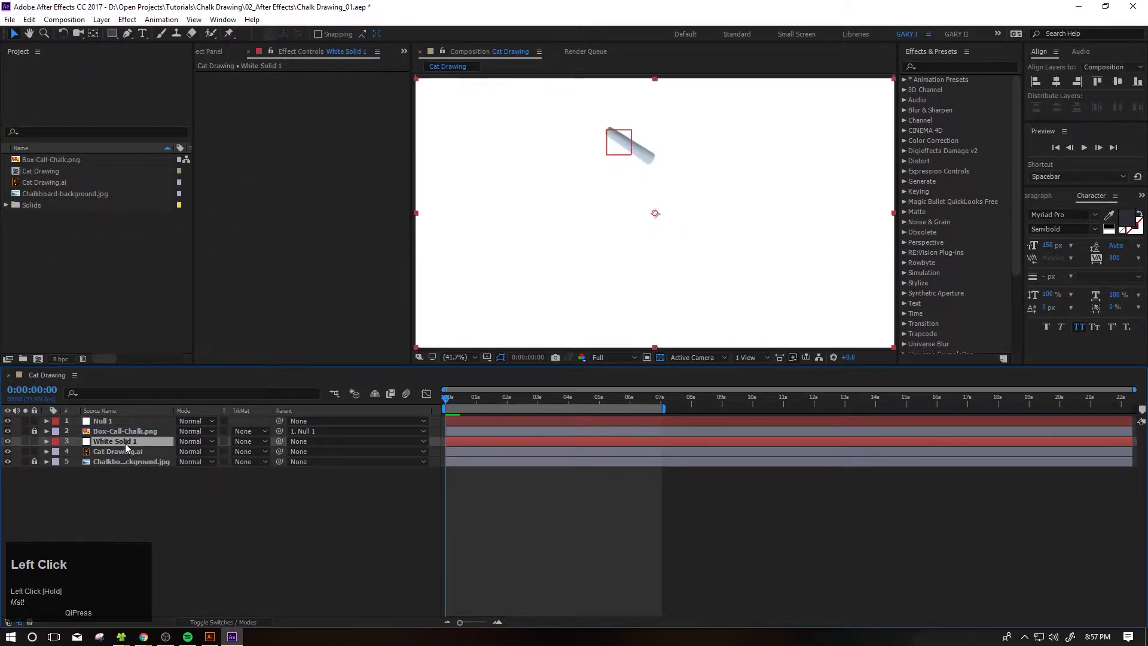
Paste the copied cat path onto the white solid as a mask
key(ctrl)
key(ctrl+v)
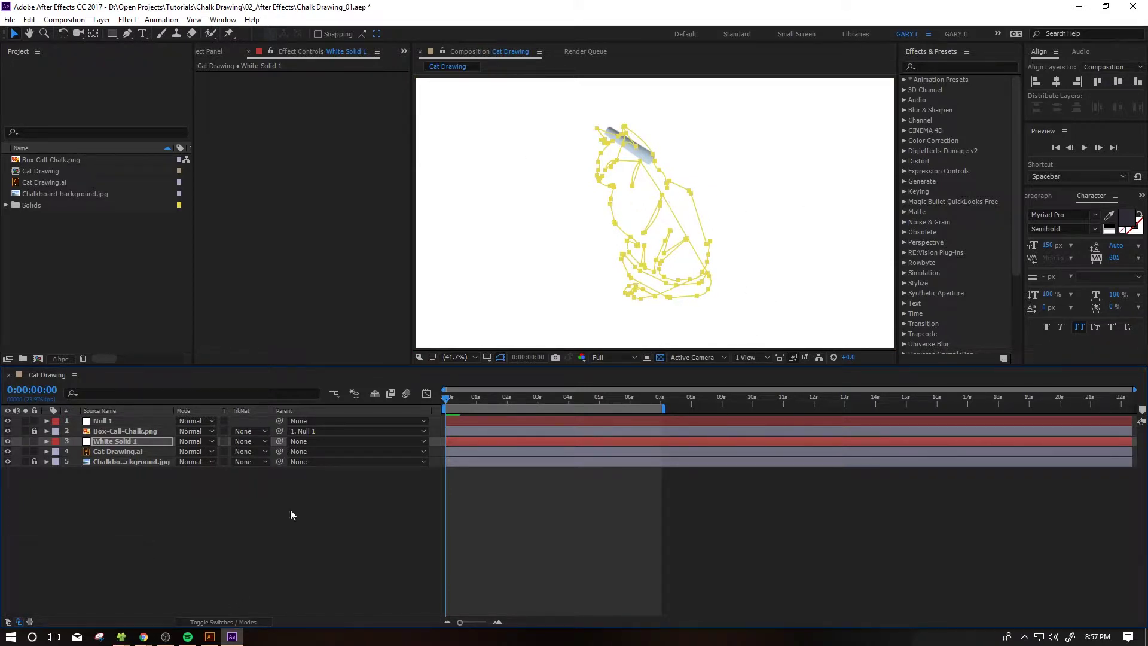
click(120, 462)
click(116, 443)
key(p)
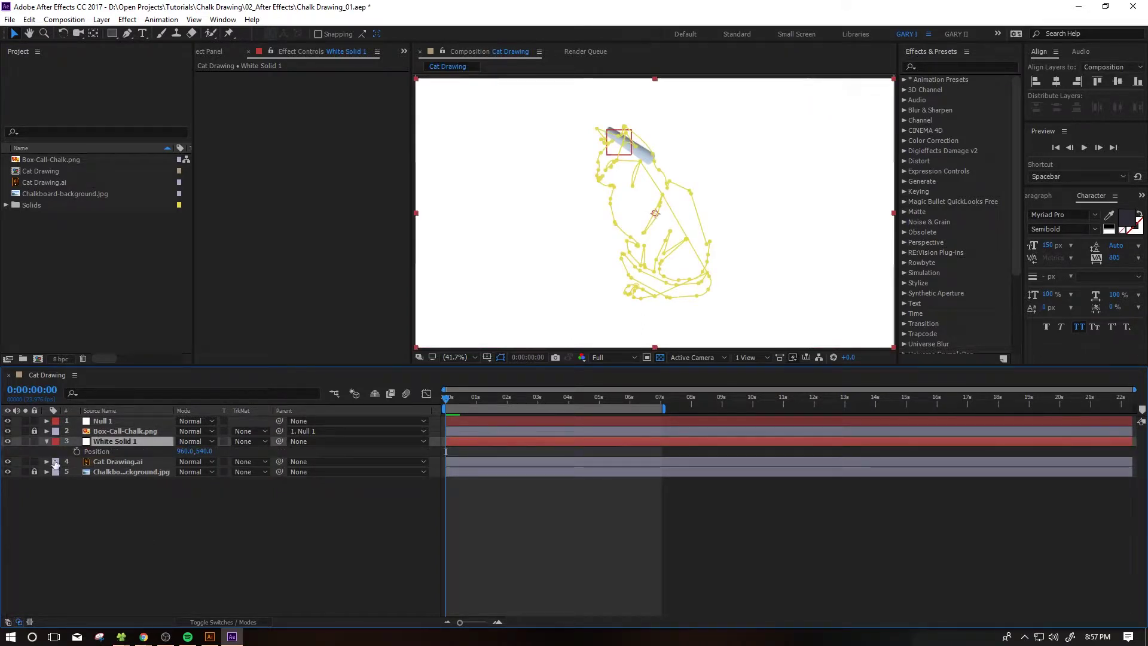
click(46, 441)
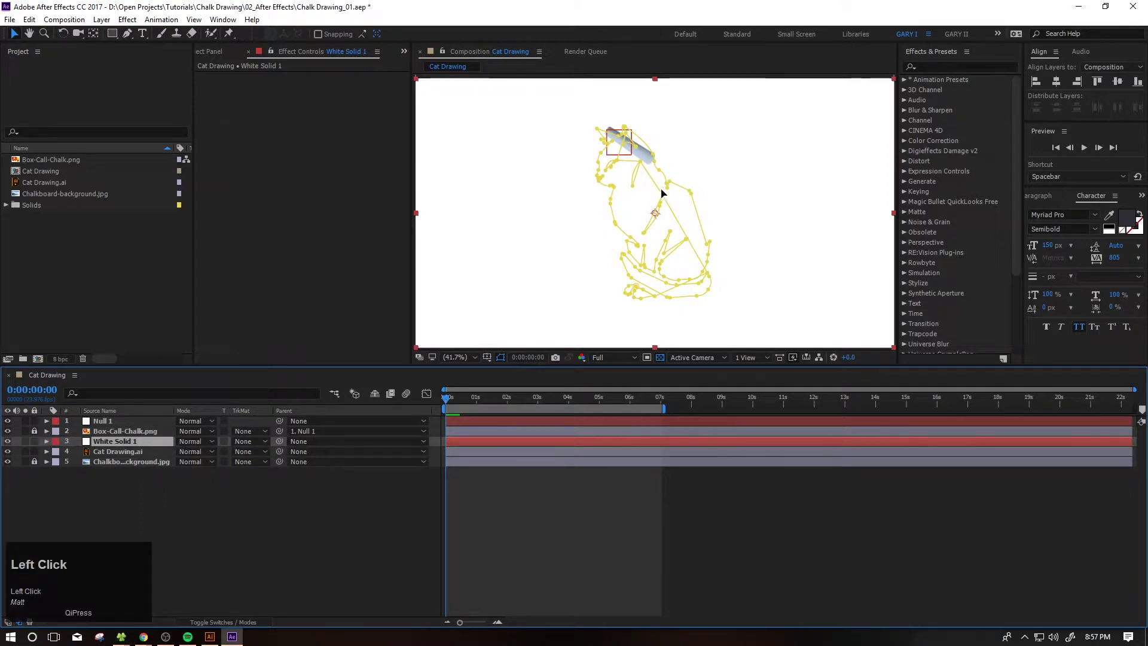
Hide the white solid and put its entire cat mask path into free transform
scroll(656, 199, down, 1)
click(8, 441)
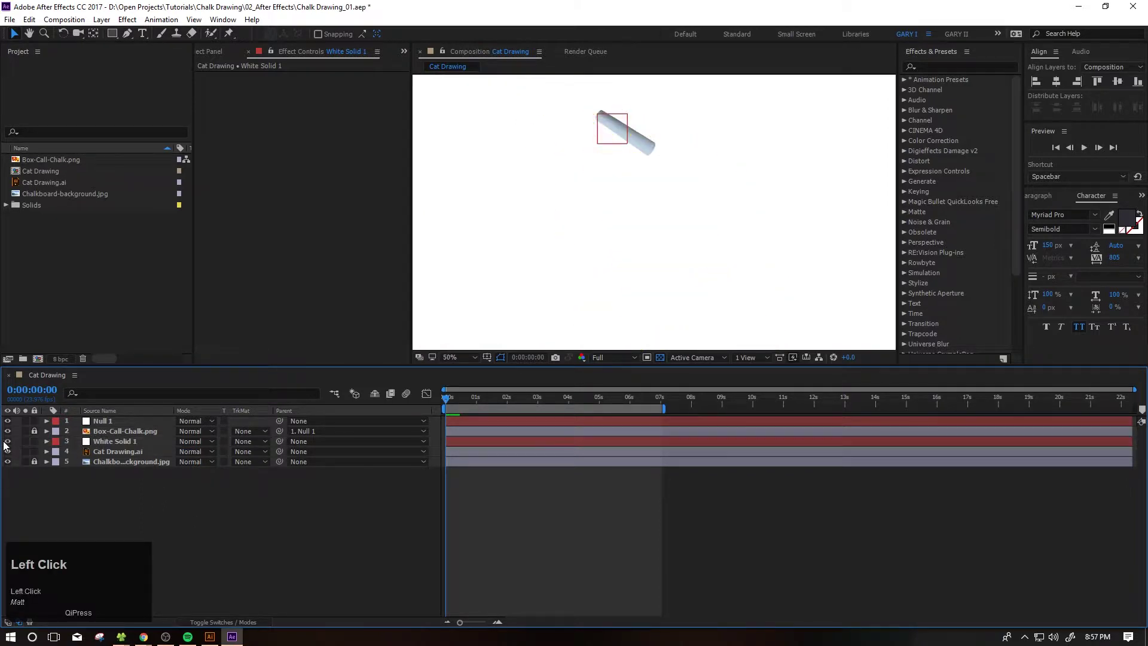
click(119, 441)
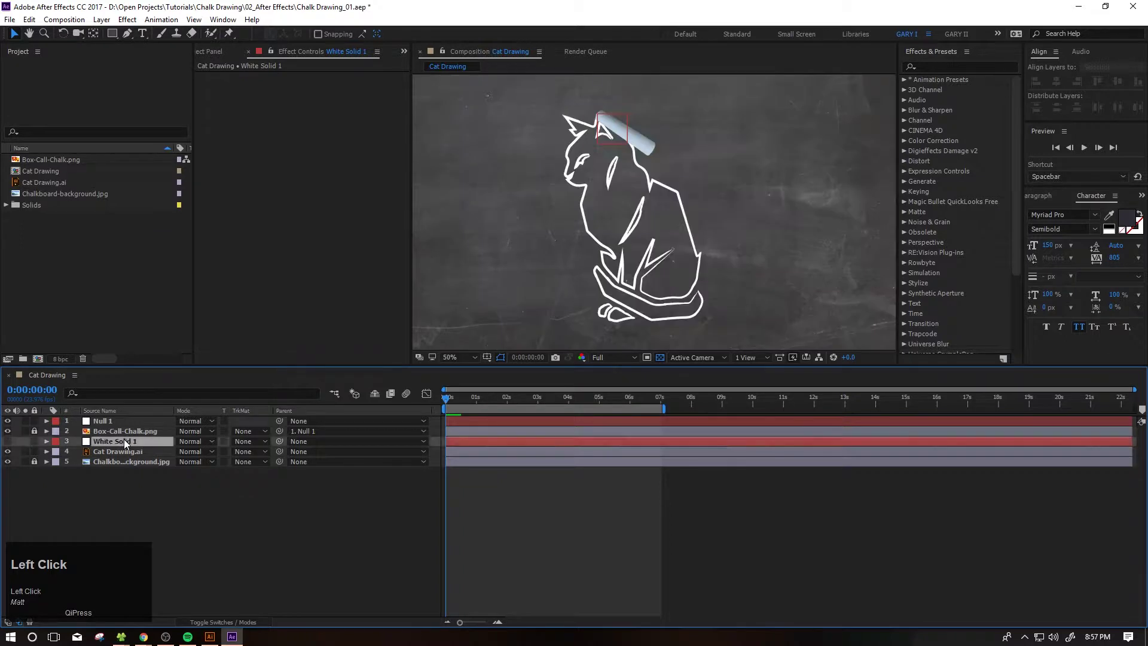
double_click(621, 111)
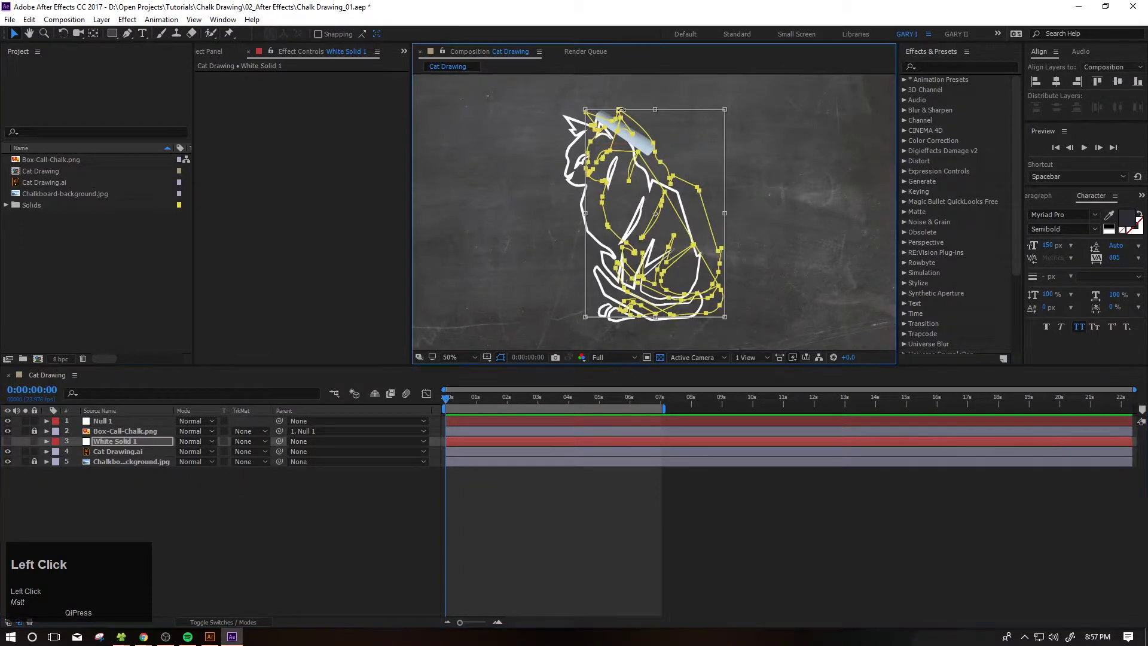
Move the solid's mask path left and down until it roughly matches the cat drawing
key(shift+Left)
key(shift+Left)
key(shift+Left)
key(shift+Left)
key(shift+Left)
key(shift+Down)
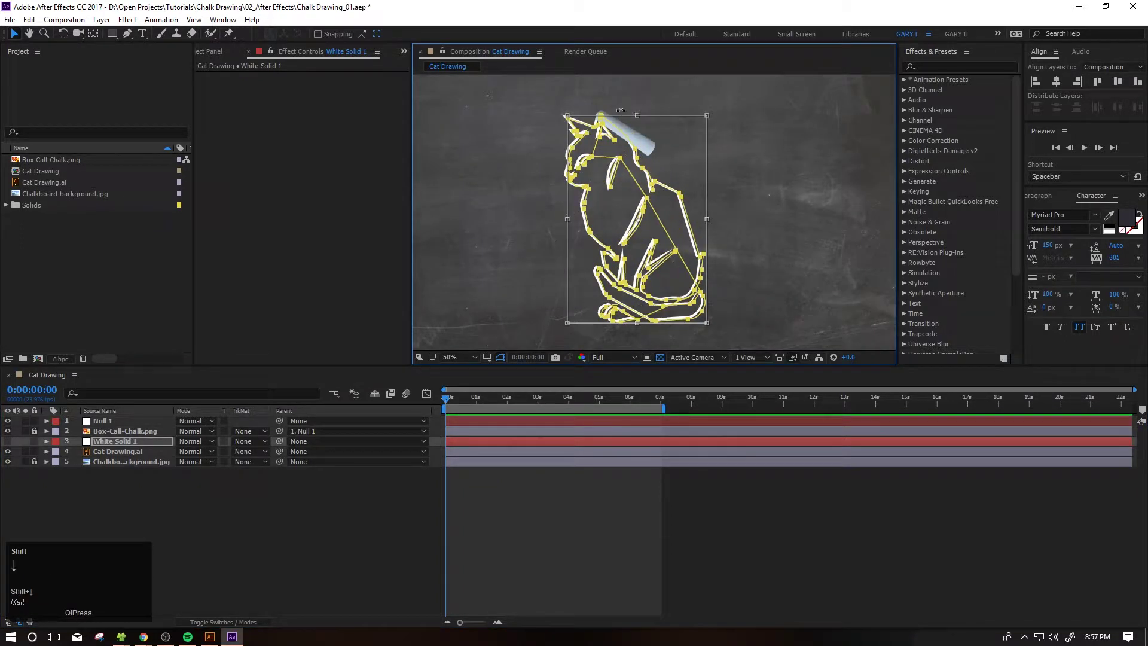
key(Left)
key(Left)
key(Left)
key(Left)
key(Left)
key(Left)
Fine-tune the mask path's placement along the cat's legs and tail, check it at the head, and deselect it
scroll(621, 110, up, 4)
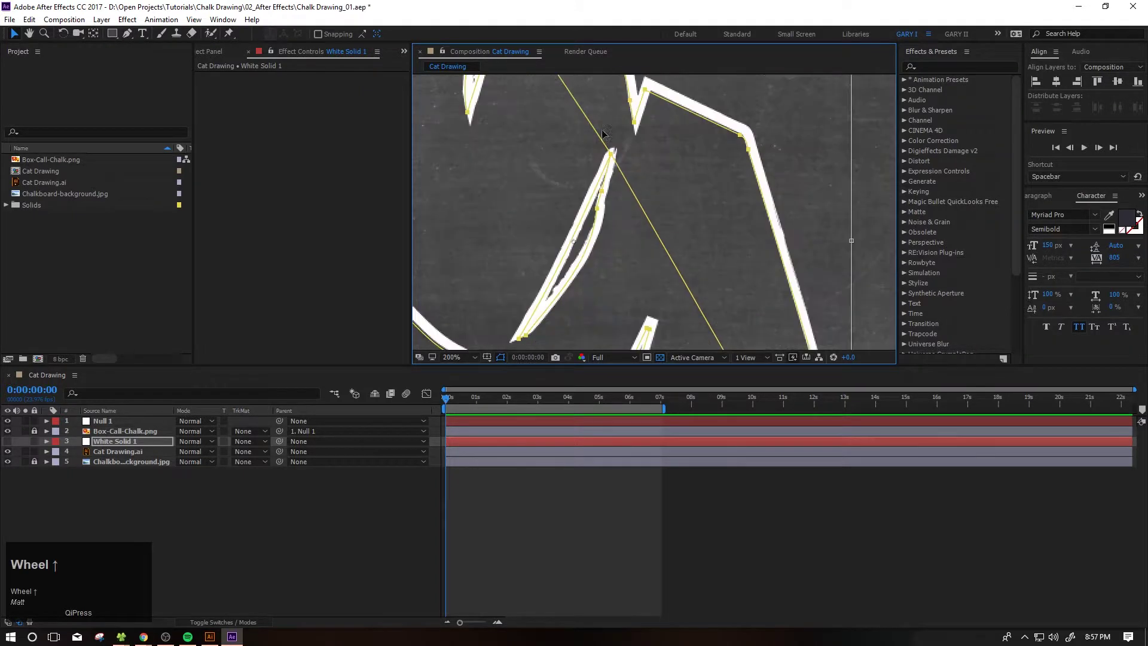
middle_click(636, 238)
key(Up)
key(Up)
key(Up)
key(Up)
key(Up)
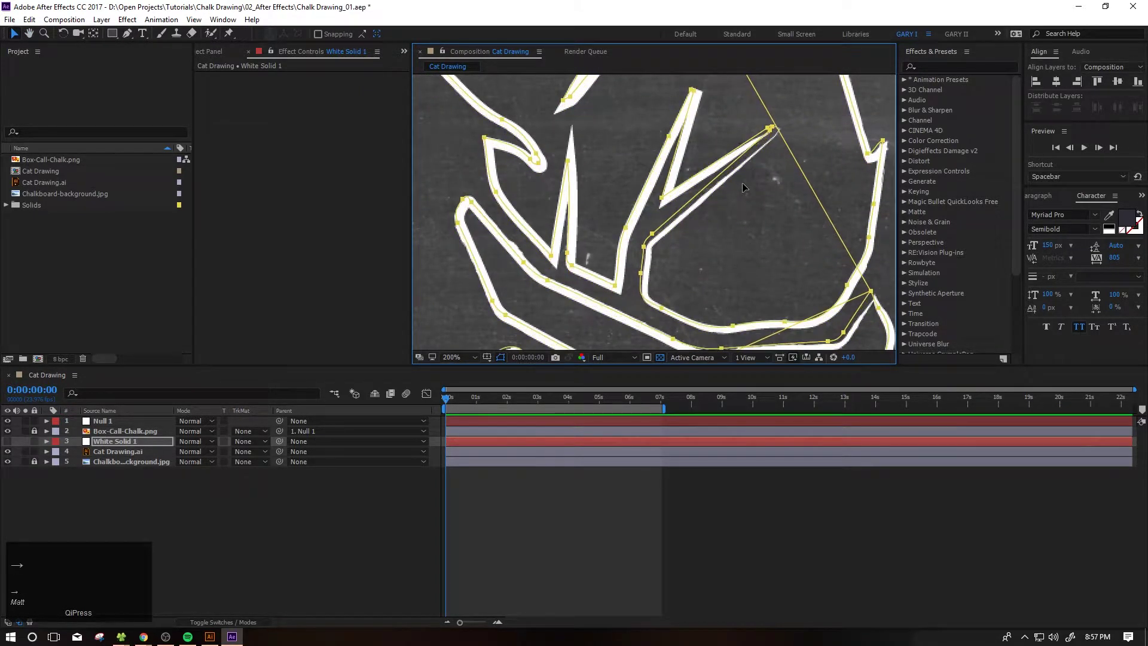
key(Down)
key(Down)
key(Down)
key(Down)
key(Down)
key(Down)
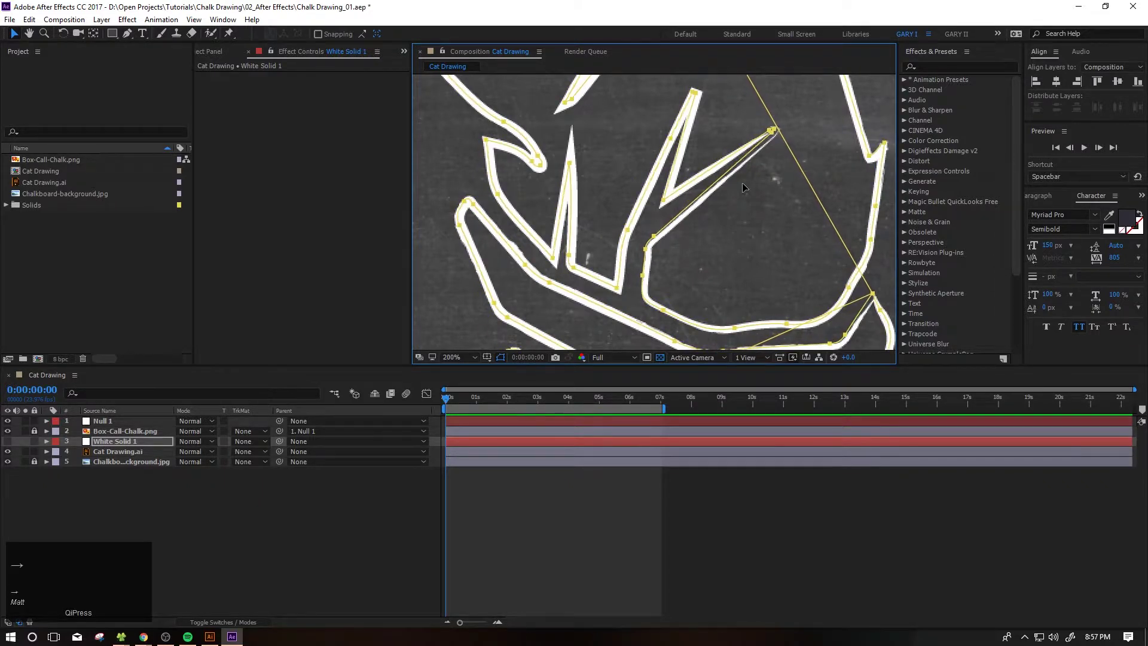
scroll(741, 187, down, 2)
middle_click(744, 201)
drag(647, 284, 658, 377)
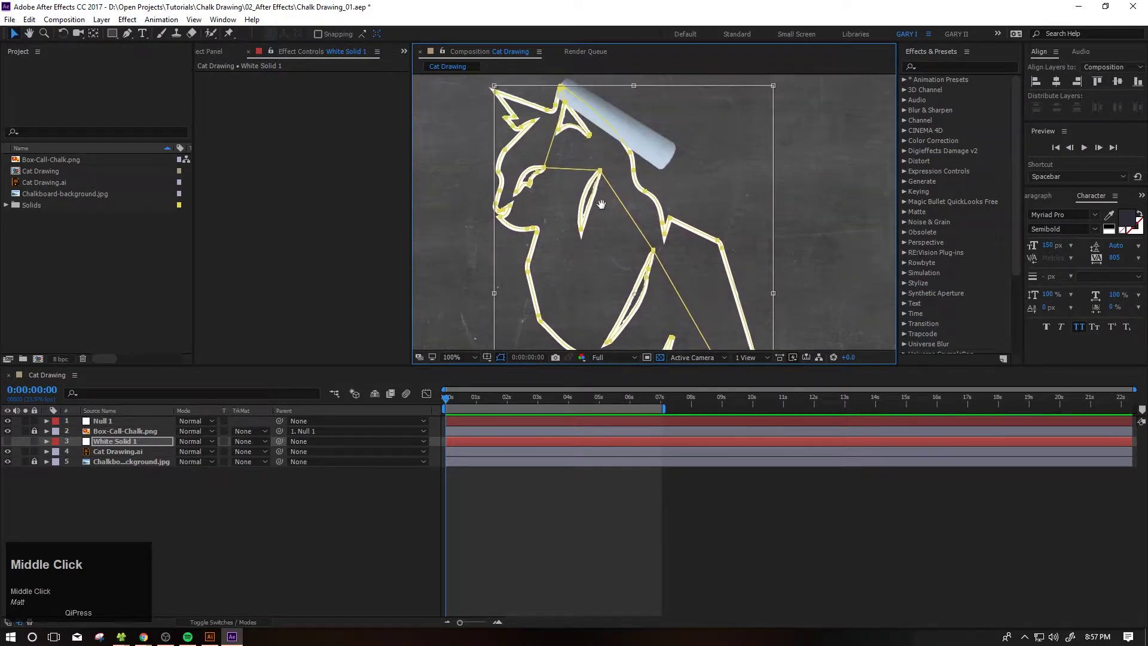
click(923, 537)
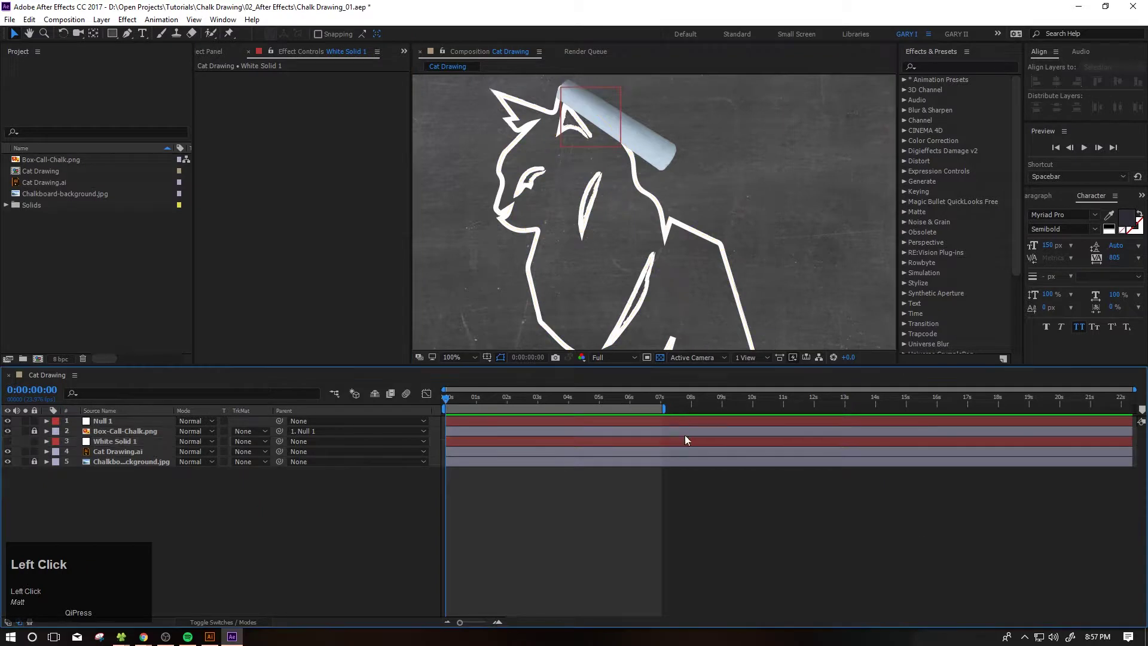
Reveal the Position keyframes of the Null 1 layer in the timeline
click(677, 440)
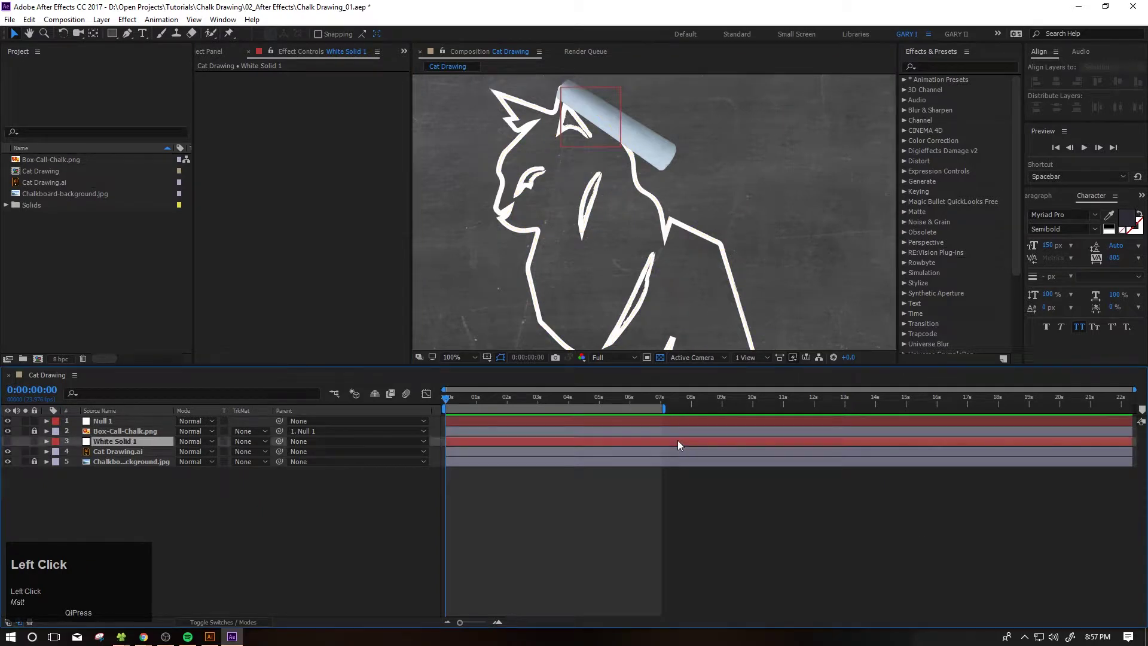
click(457, 420)
key(p)
Apply the Generate Stroke effect to White Solid 1 and make the solid visible again
click(458, 454)
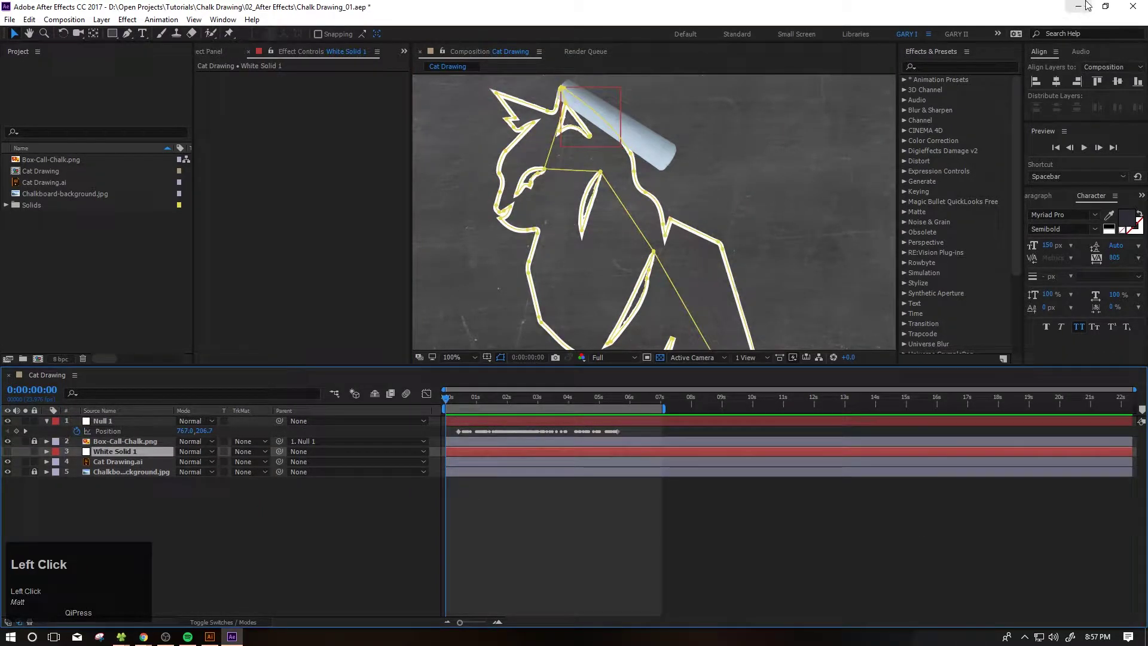
click(979, 66)
text(stroke)
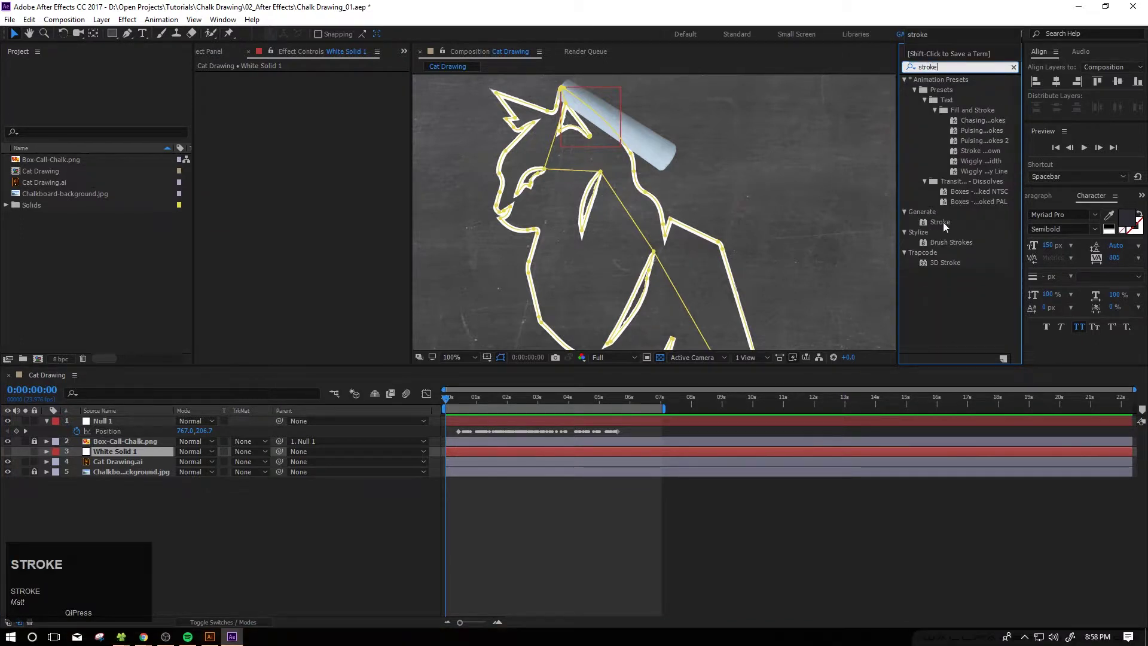
mouse_move(942, 221)
mouse_down()
mouse_move(658, 197)
mouse_move(119, 460)
mouse_move(113, 451)
mouse_up()
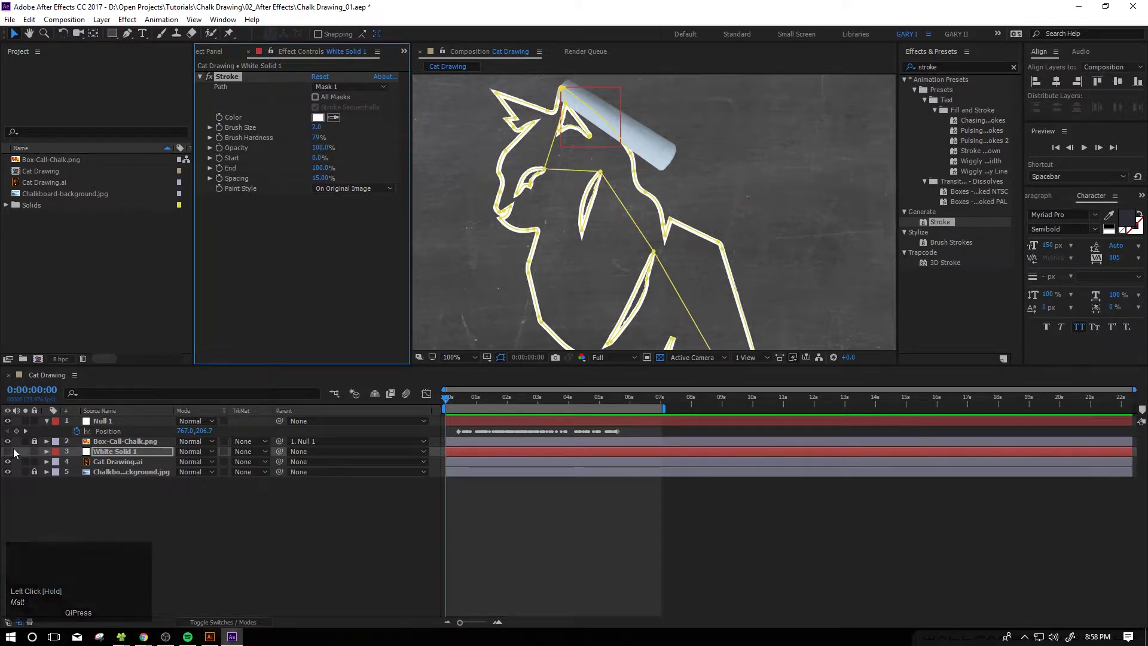
click(7, 451)
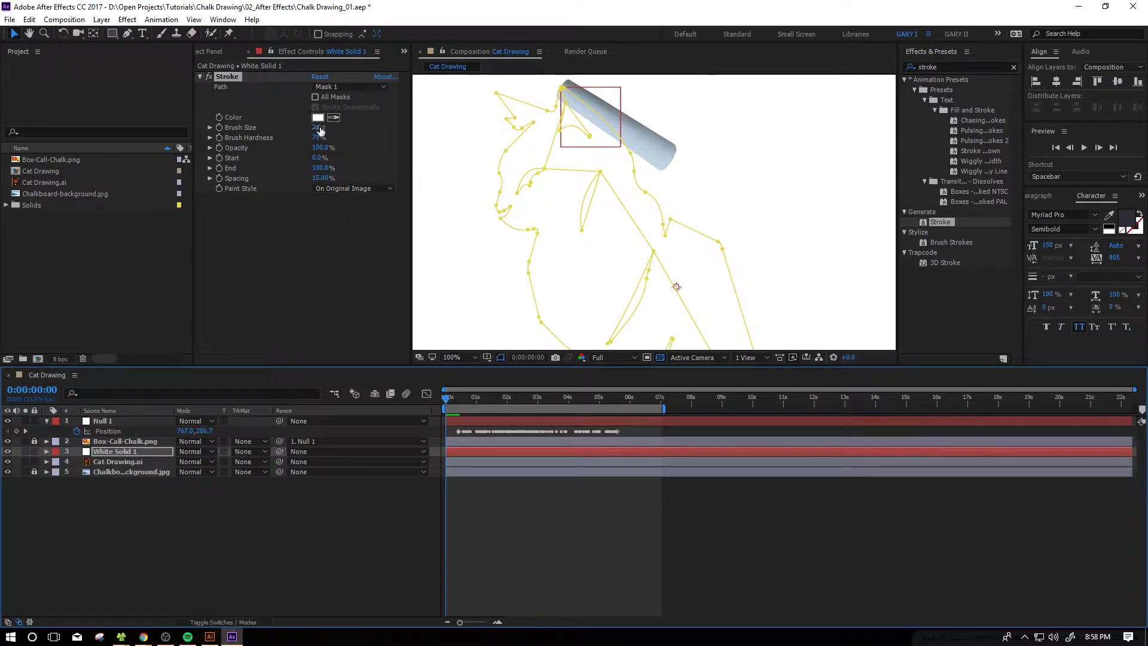
Set the Stroke effect's Brush Hardness to 100% and its Paint Style to On Transparent, then deselect the solid
drag(317, 140, 740, 139)
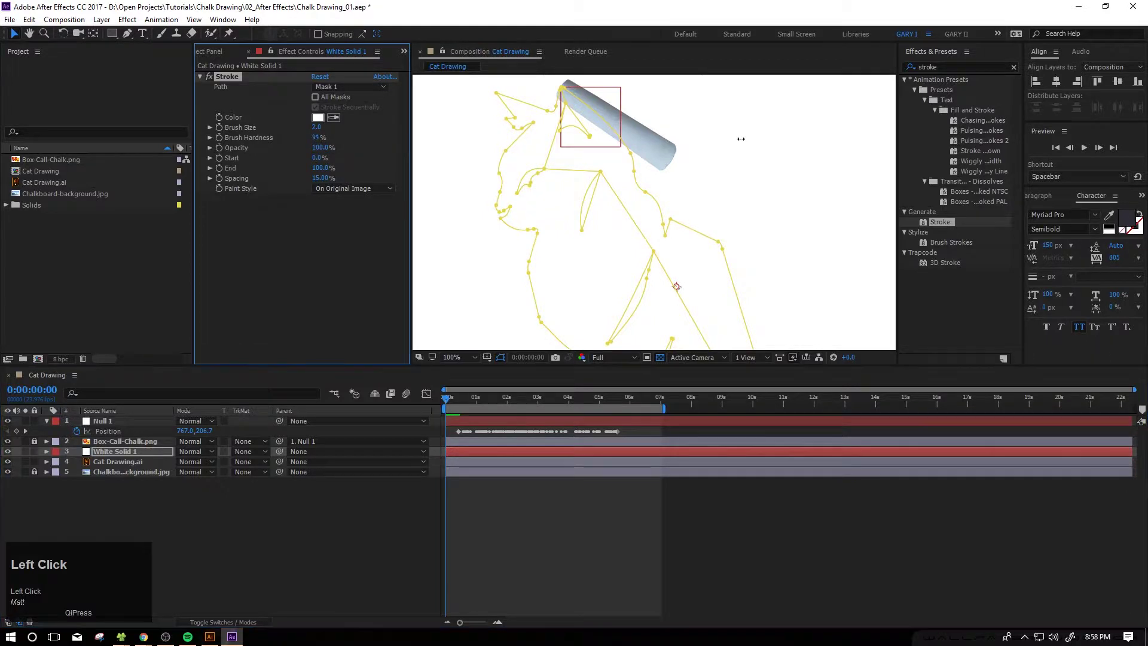
click(334, 88)
click(344, 117)
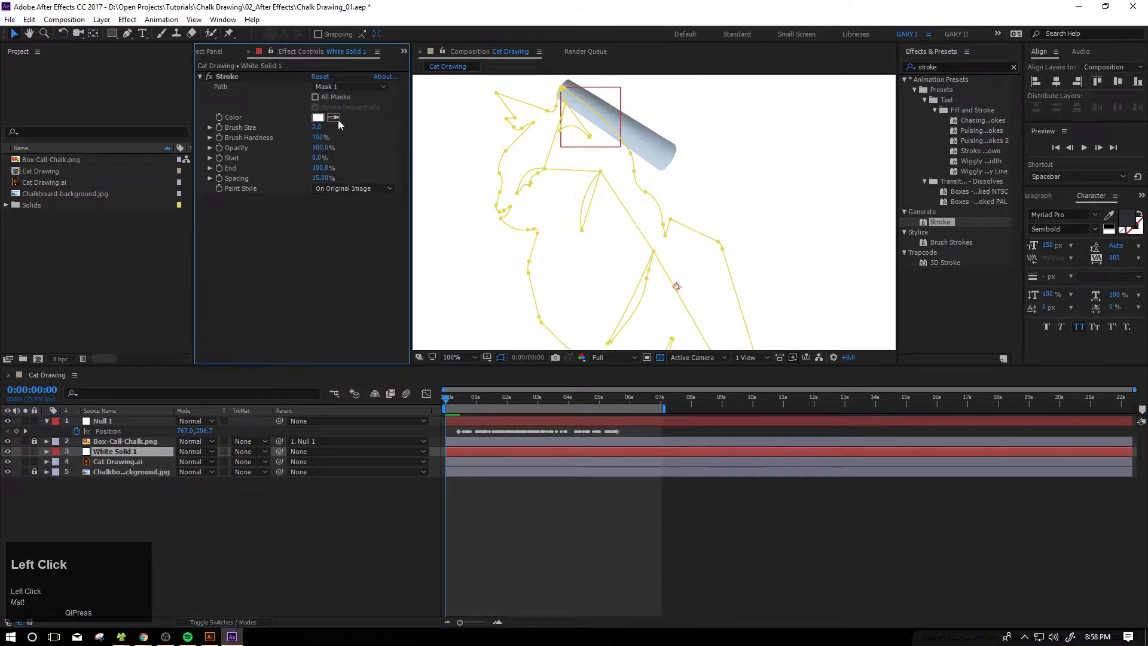
click(363, 189)
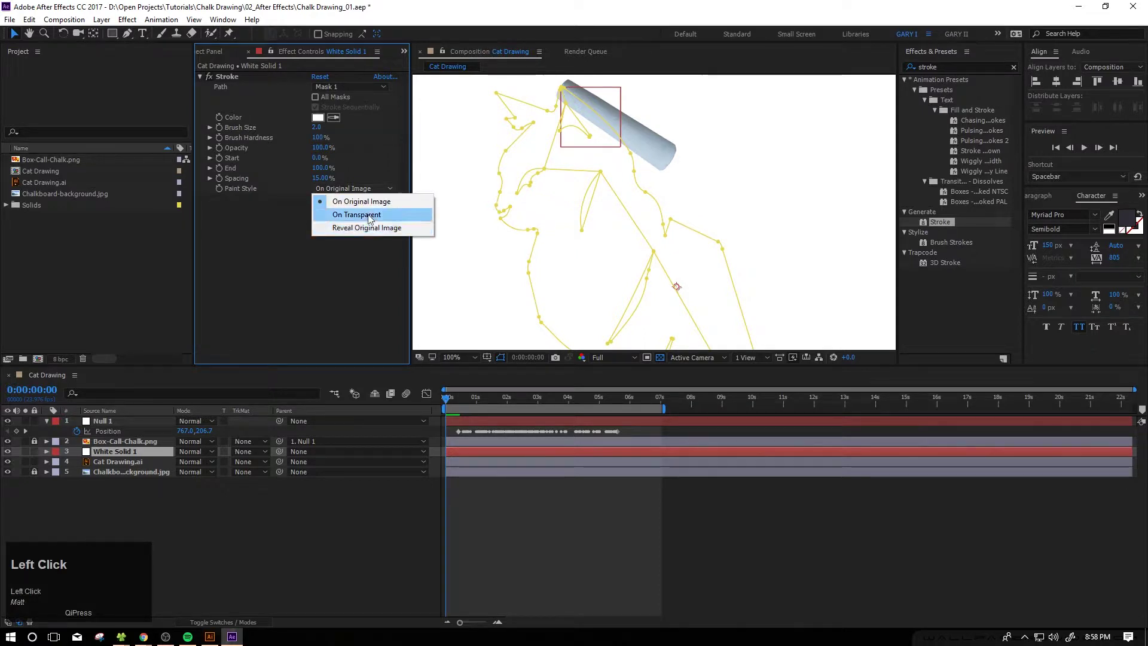
click(357, 215)
click(239, 581)
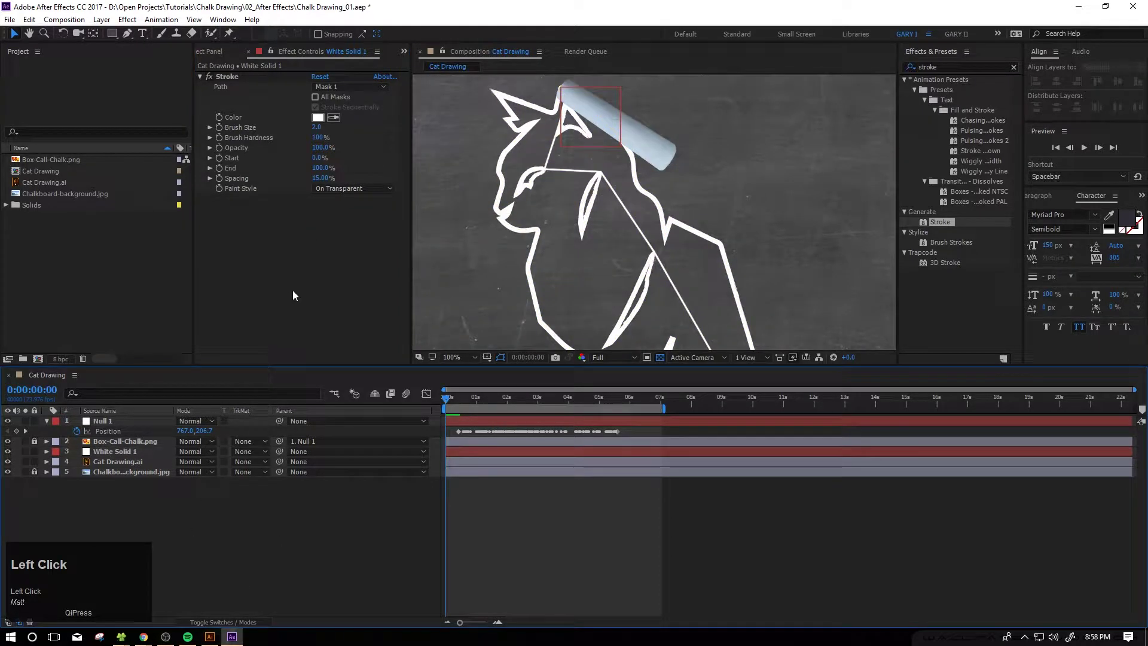
Compare the white solid's stroke with the Cat Drawing layer by selecting each and toggling the solid's visibility
click(118, 463)
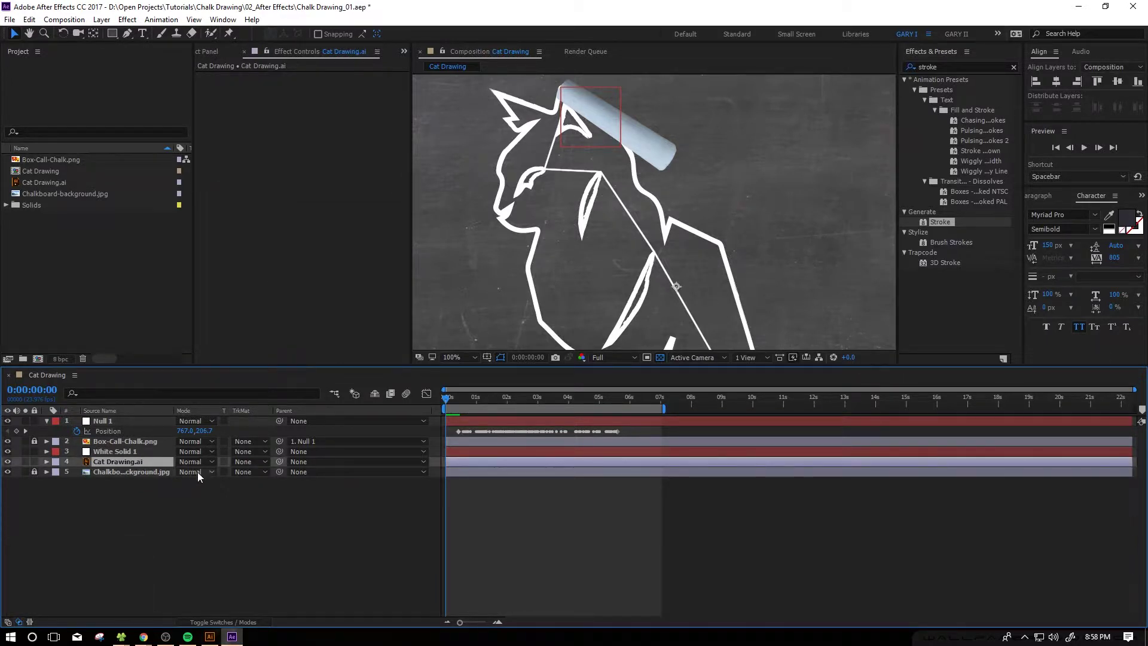
click(116, 451)
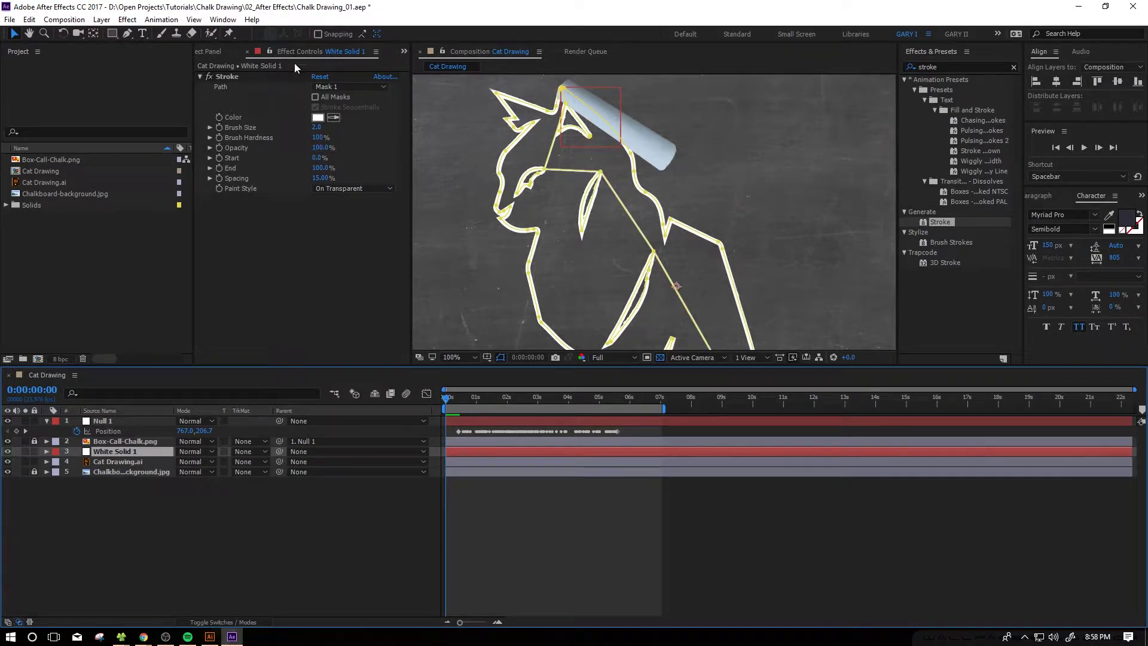
click(119, 462)
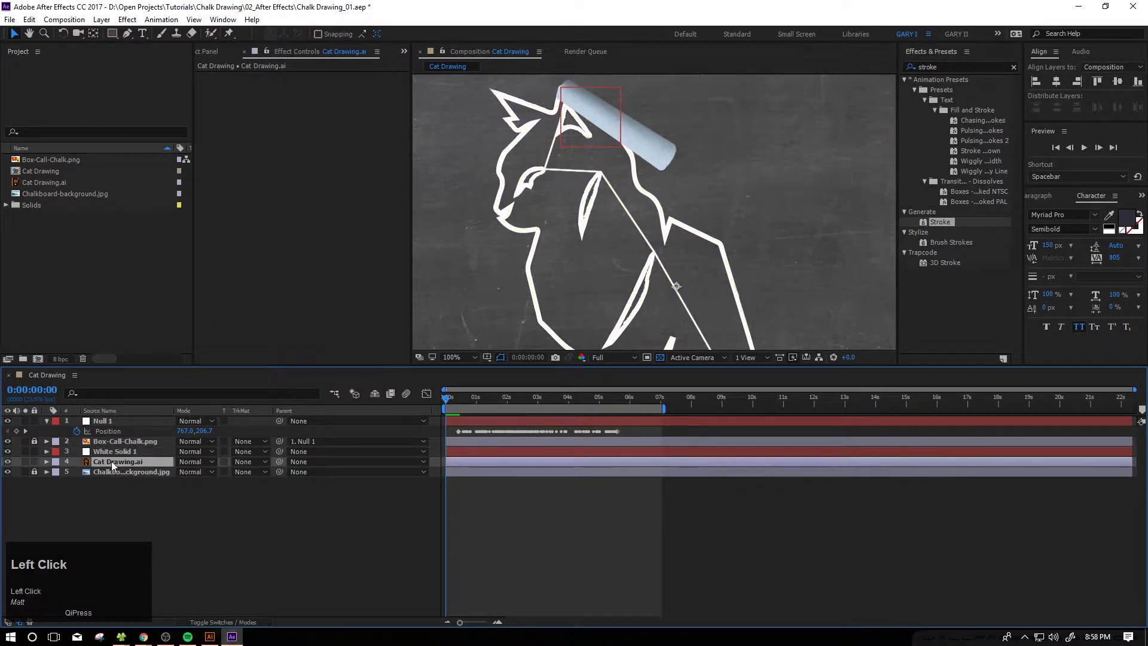
click(115, 450)
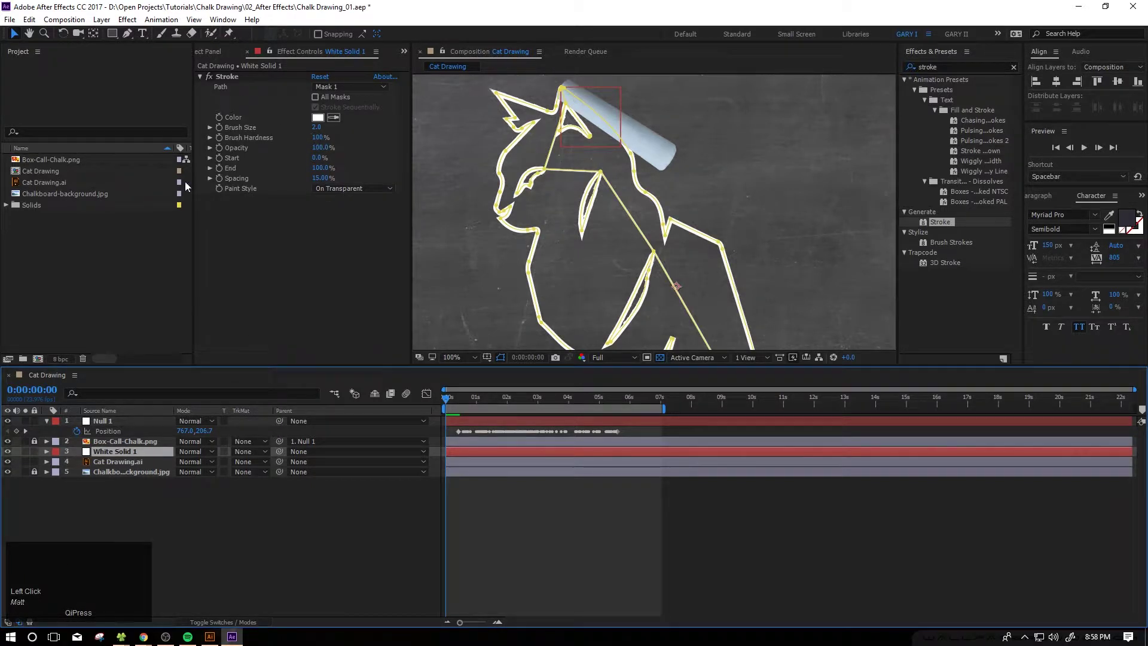
click(8, 453)
click(9, 453)
click(9, 454)
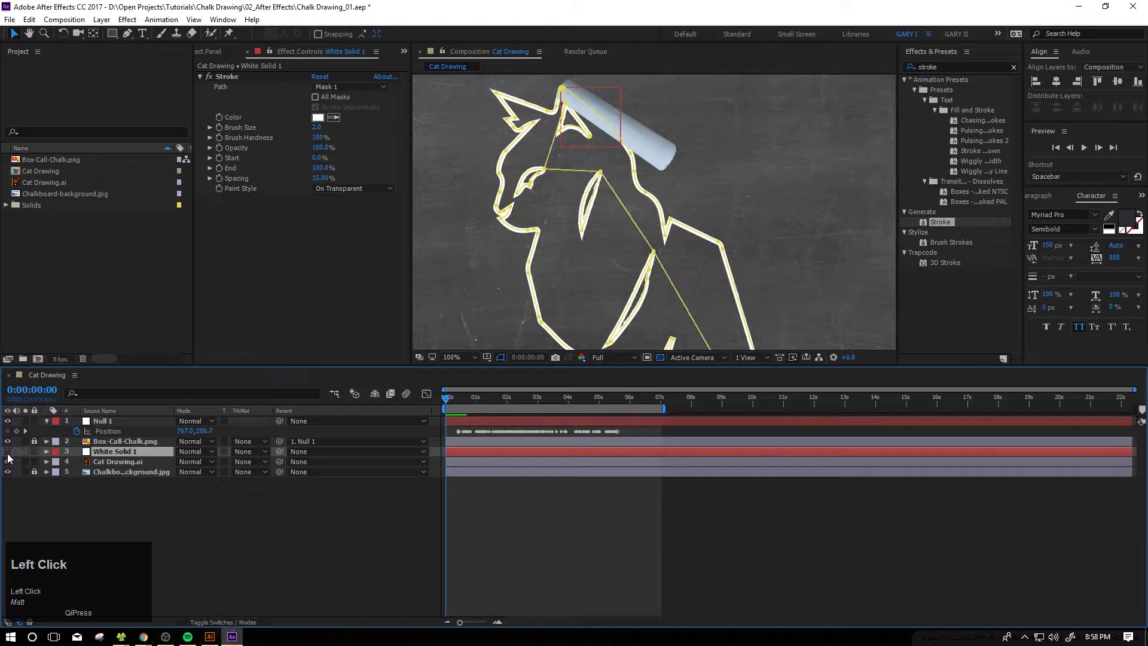
click(9, 453)
Change the Stroke effect's color to red so it stands out against the white cat outline
scroll(638, 203, up, 3)
mouse_move(637, 204)
mouse_down()
mouse_move(834, 331)
mouse_move(430, 243)
mouse_up()
click(318, 119)
drag(114, 87, 173, 25)
click(290, 35)
Increase the stroke's Brush Size to 10 so it covers the cat's outline, checking around the eye and muzzle
scroll(527, 265, down, 2)
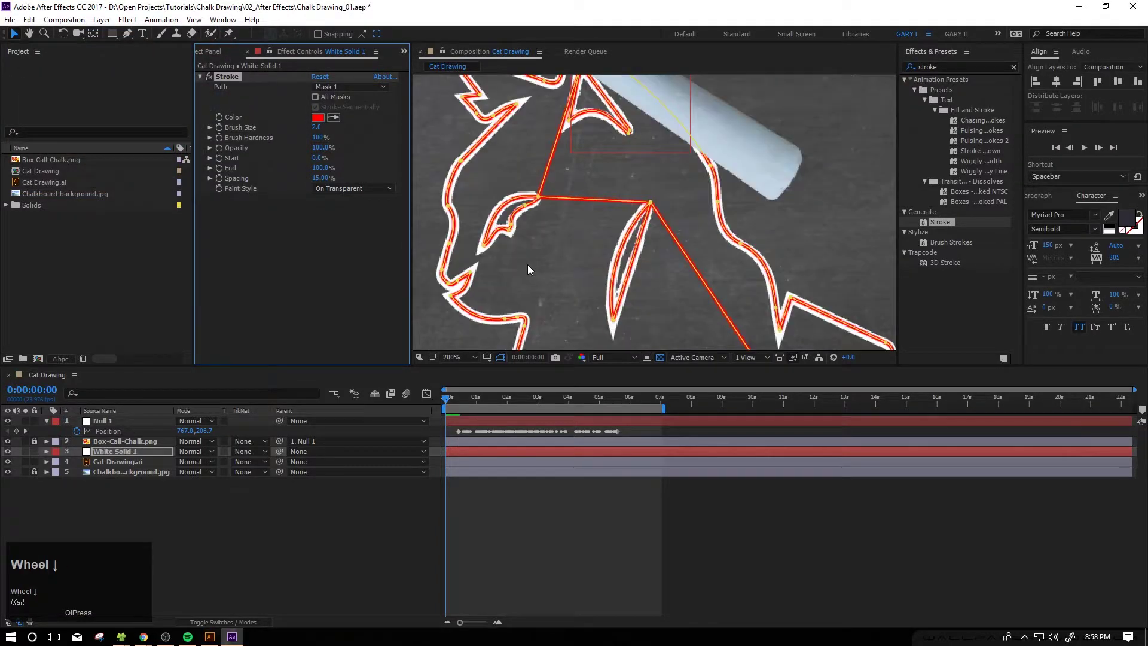
middle_click(568, 264)
scroll(492, 221, up, 1)
drag(491, 221, 662, 227)
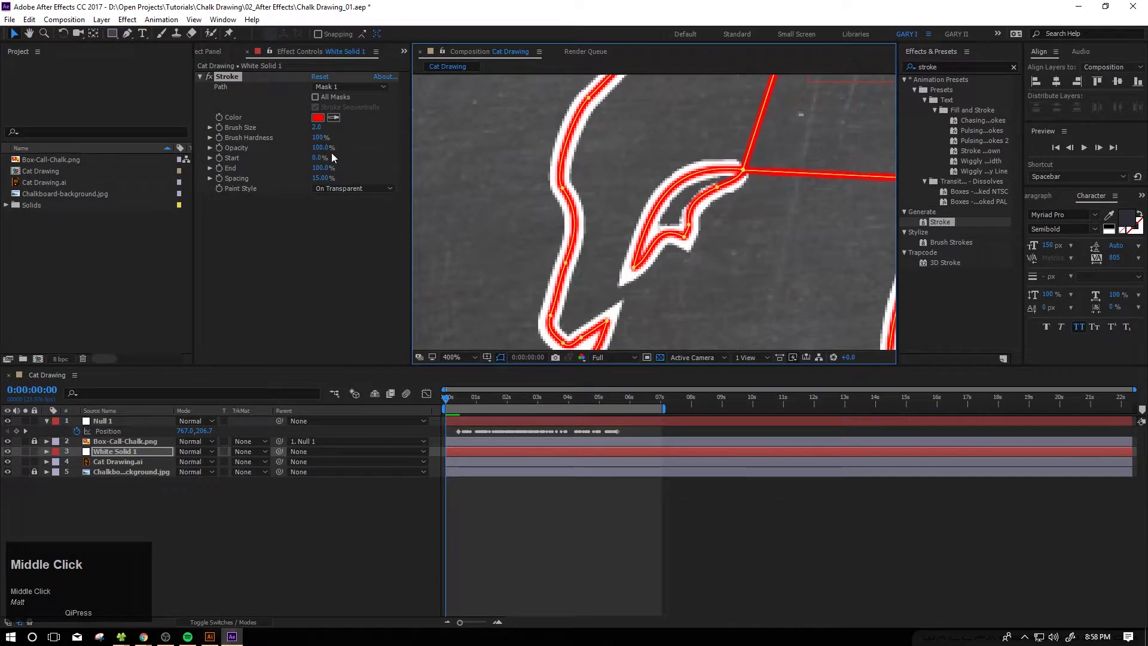
drag(317, 128, 339, 127)
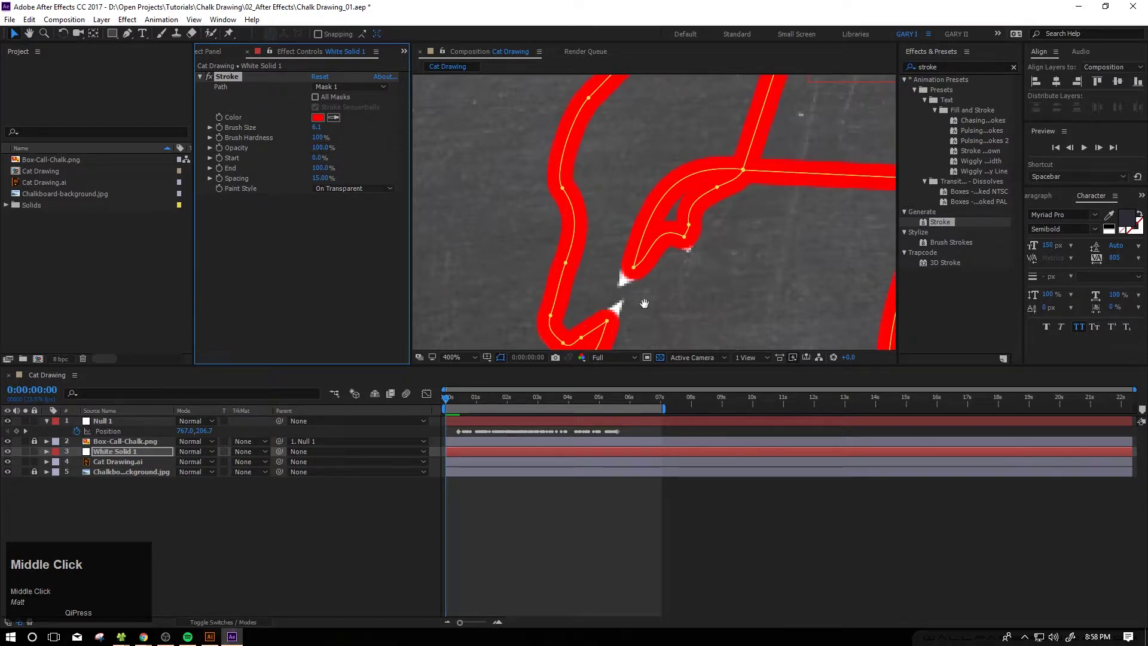
drag(520, 278, 516, 213)
drag(317, 127, 321, 127)
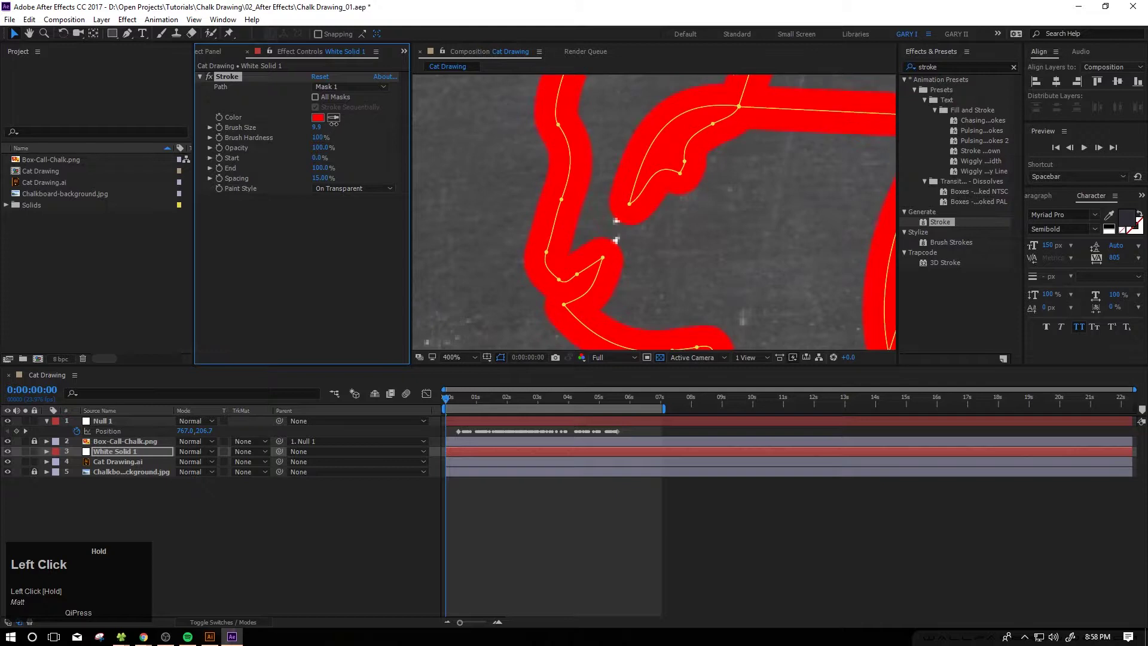
click(325, 128)
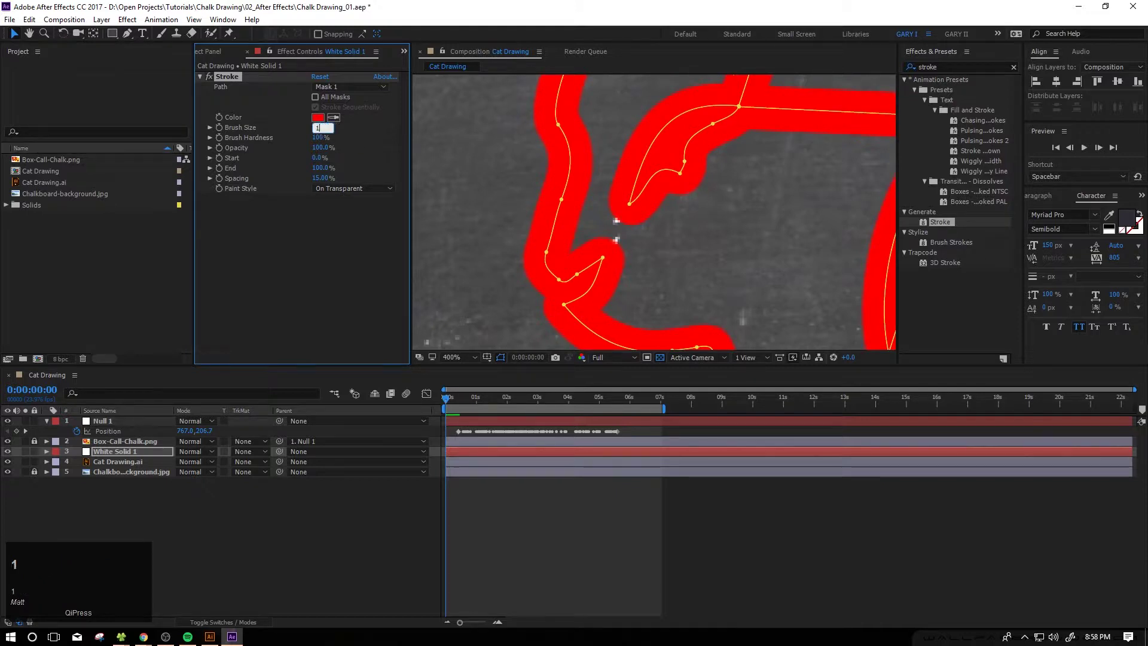
text(10)
key(Return)
click(226, 507)
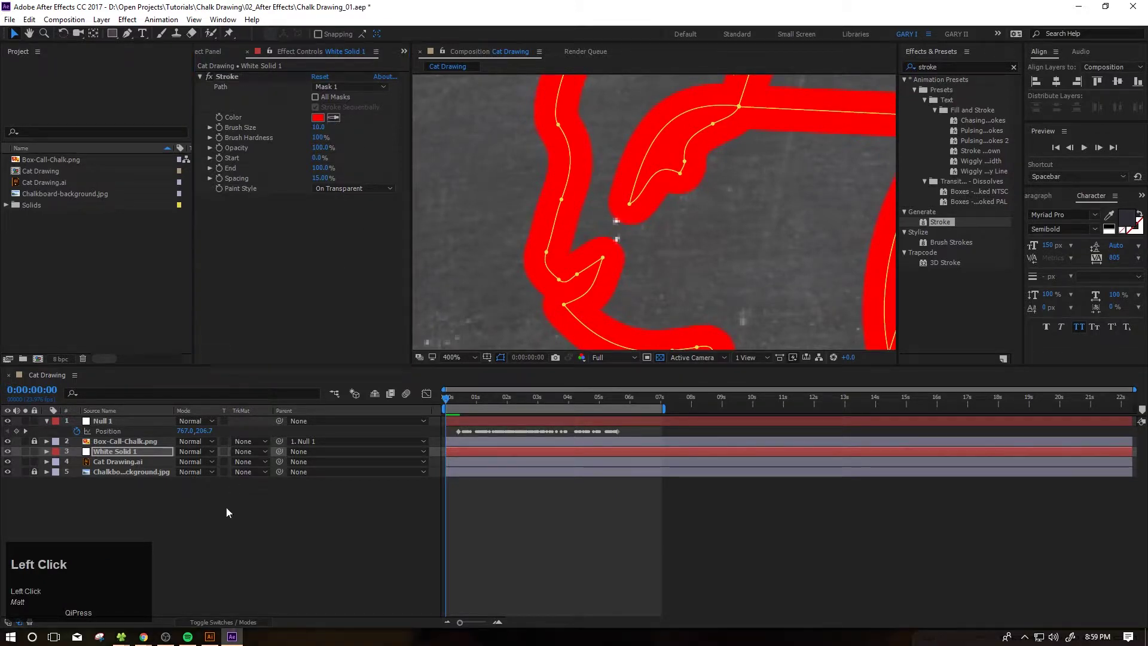
Examine the red stroke's coverage across the cat, the null's Position keyframes and the Cat Drawing layer, and reselect the white solid
click(128, 450)
scroll(686, 206, down, 4)
middle_click(686, 202)
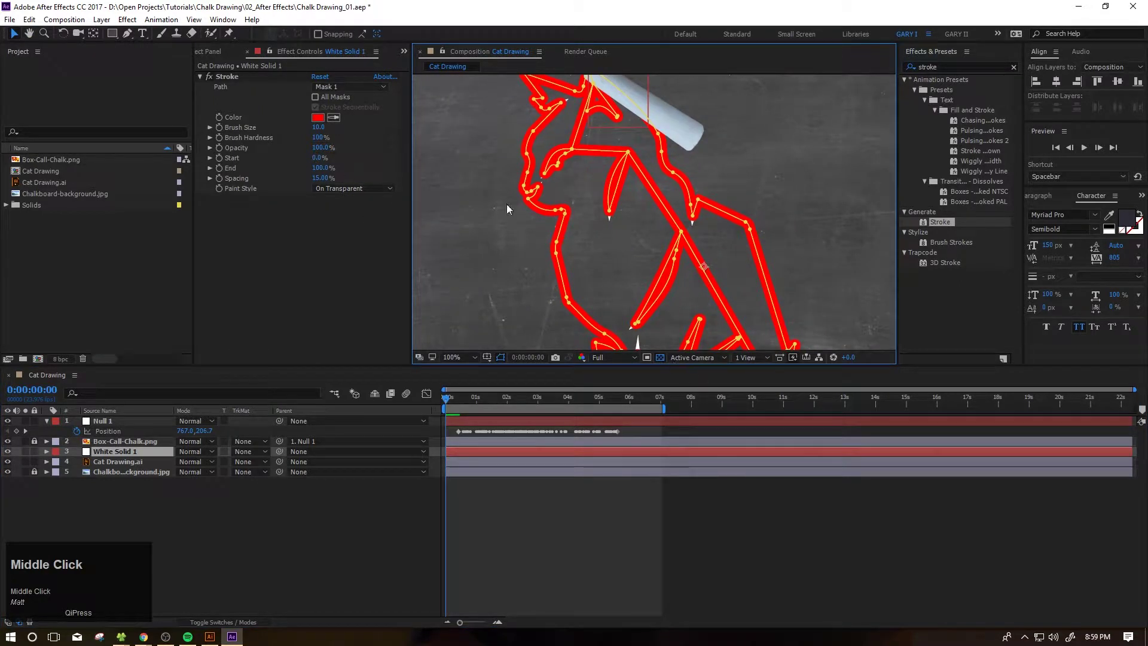
drag(518, 432, 576, 549)
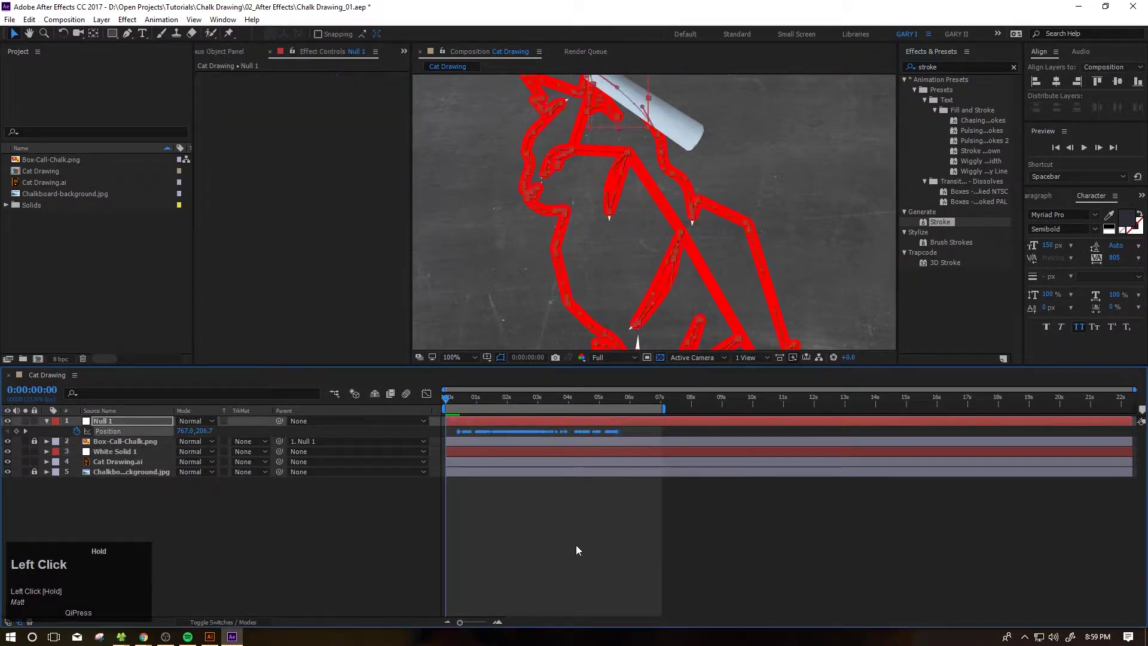
click(576, 549)
click(127, 461)
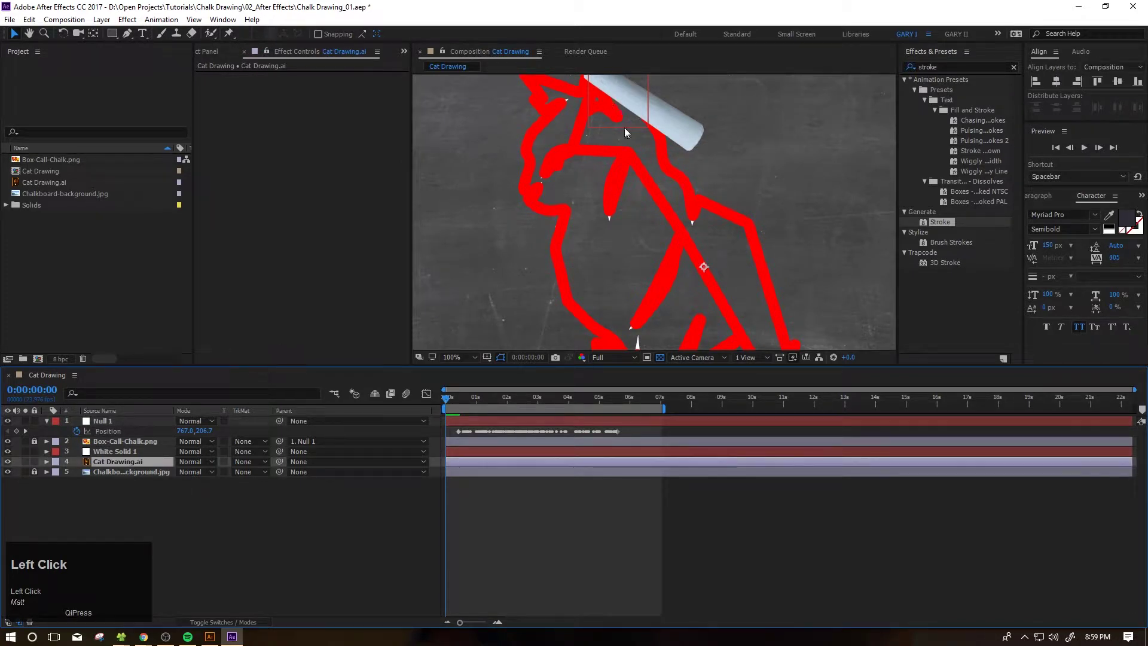
click(116, 451)
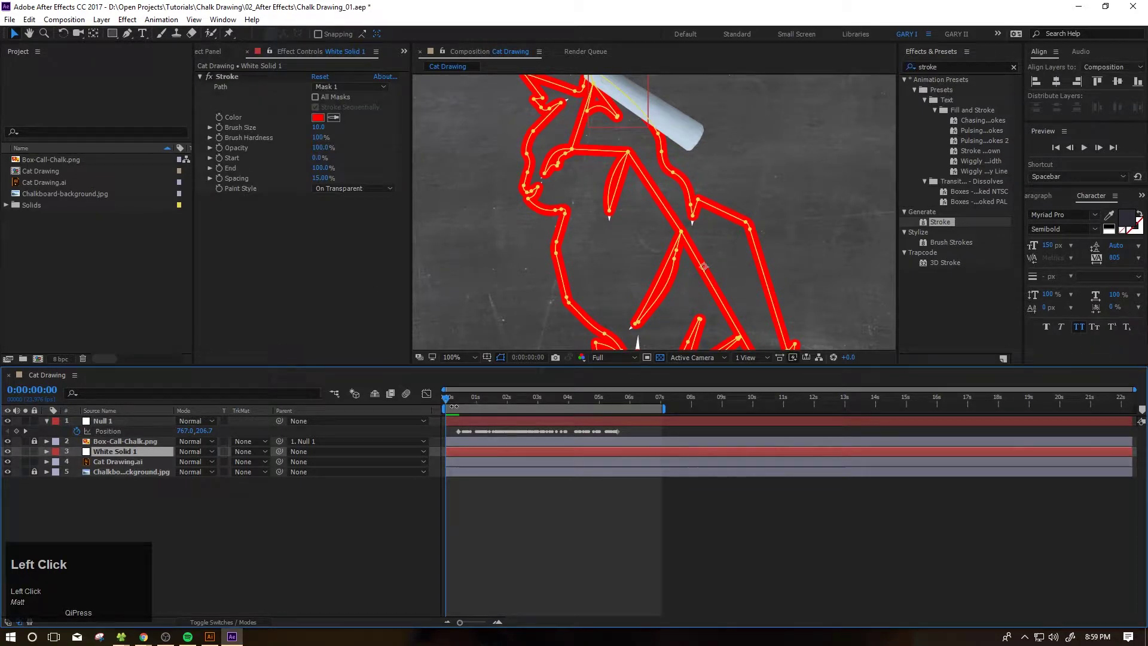
Move to 0:00:00:10 and test the stroke's reveal, setting Start to 100% and End to 72%
drag(454, 407, 459, 406)
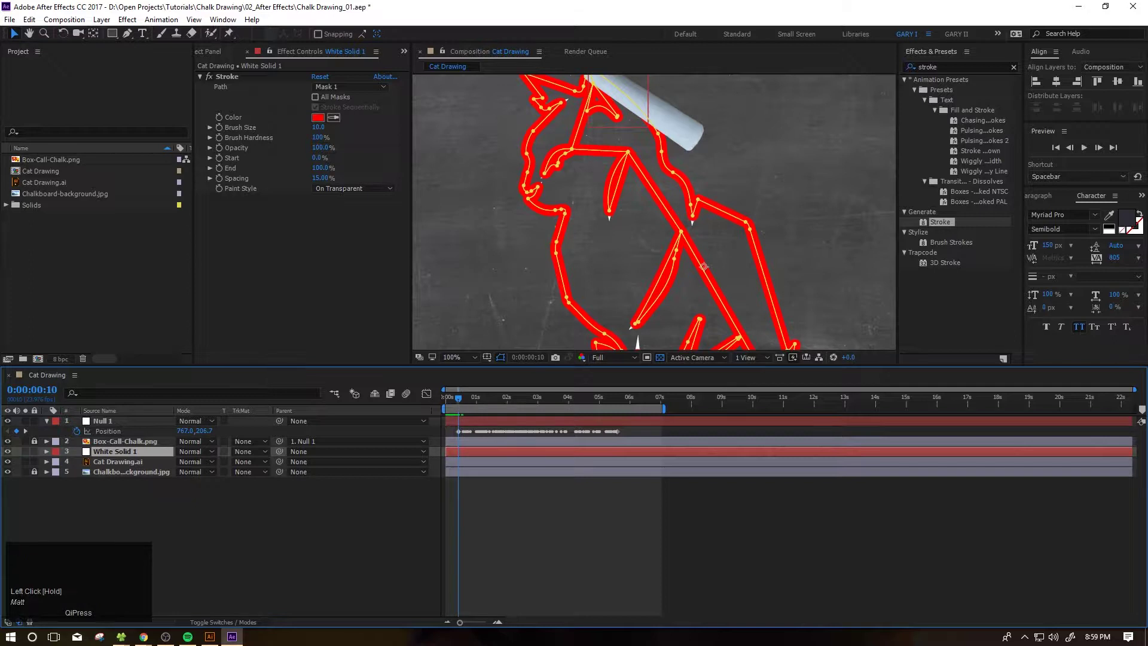
mouse_move(317, 162)
mouse_down()
mouse_move(357, 157)
mouse_move(332, 157)
mouse_move(335, 177)
mouse_move(308, 168)
mouse_move(352, 157)
mouse_move(282, 158)
mouse_move(391, 173)
mouse_up()
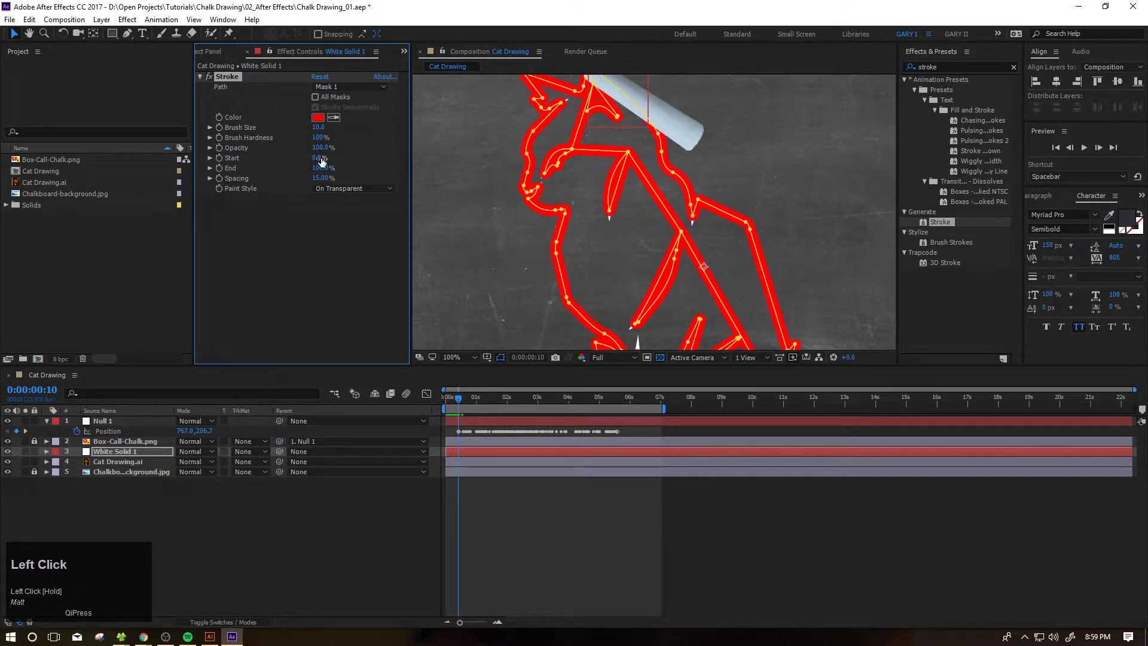
drag(320, 159, 422, 165)
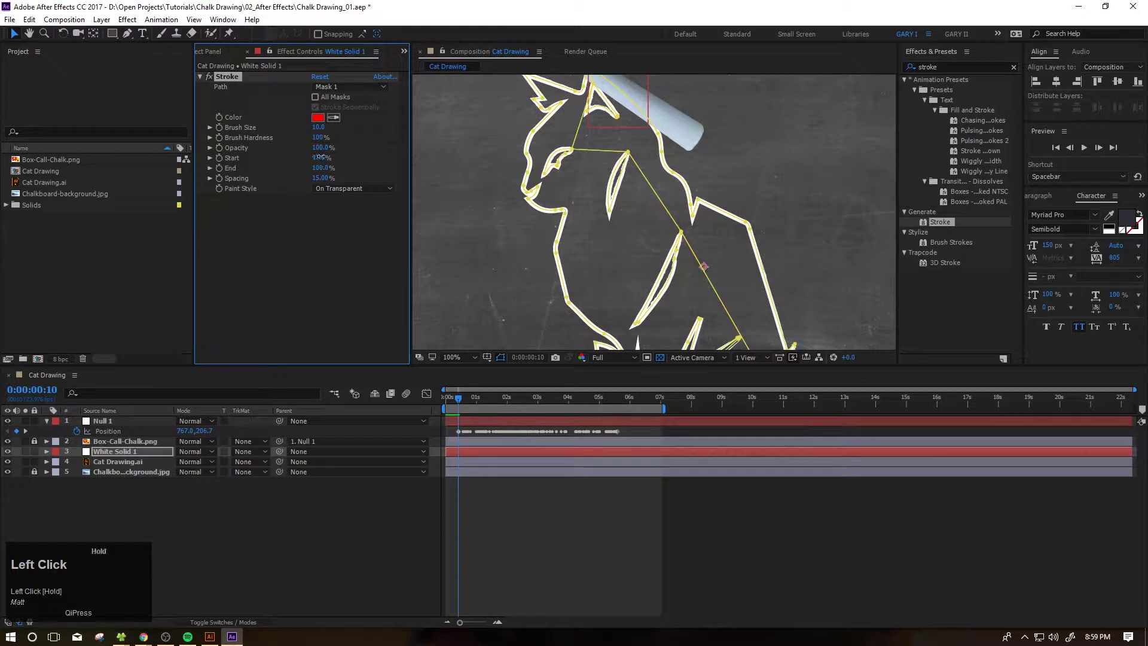
drag(319, 157, 301, 169)
At 0:00:00:10, set the stroke's End to 100%, add its first keyframe there, and show it in the timeline
drag(473, 401, 388, 289)
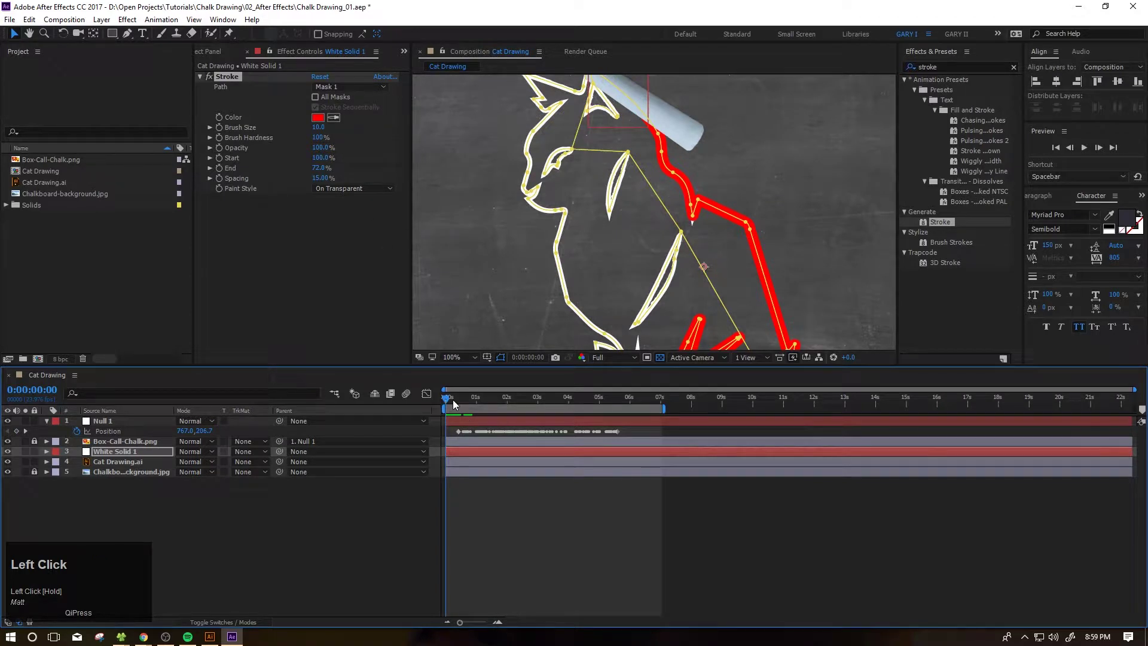
drag(452, 399, 457, 400)
mouse_move(324, 161)
mouse_down()
mouse_move(275, 159)
mouse_move(400, 174)
mouse_up()
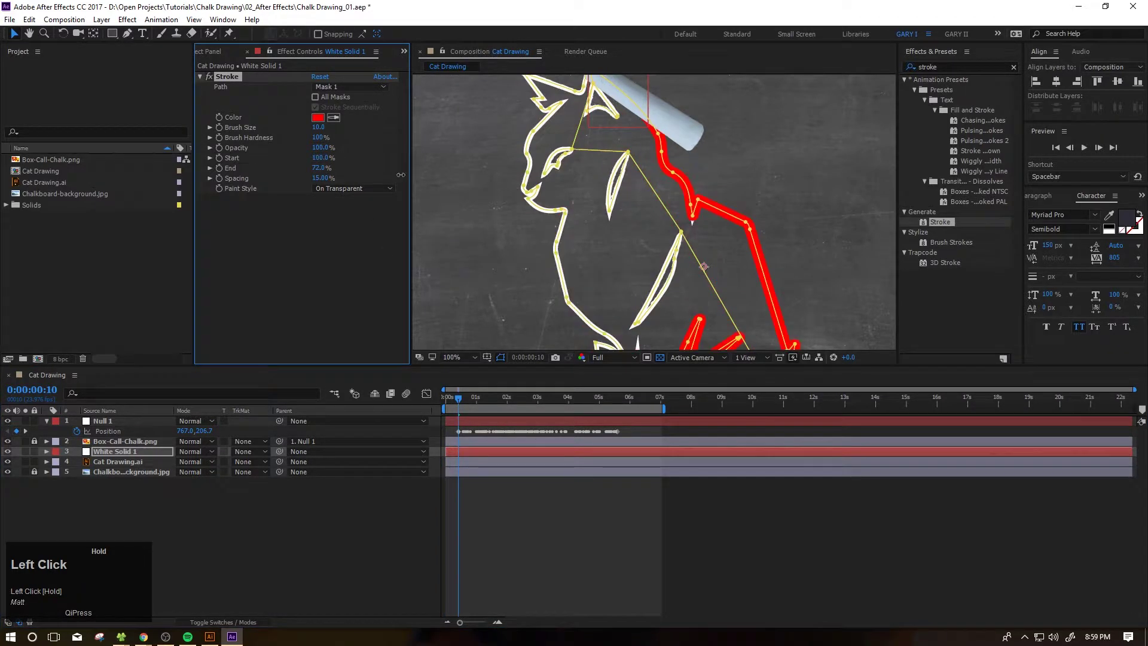
drag(318, 170, 363, 171)
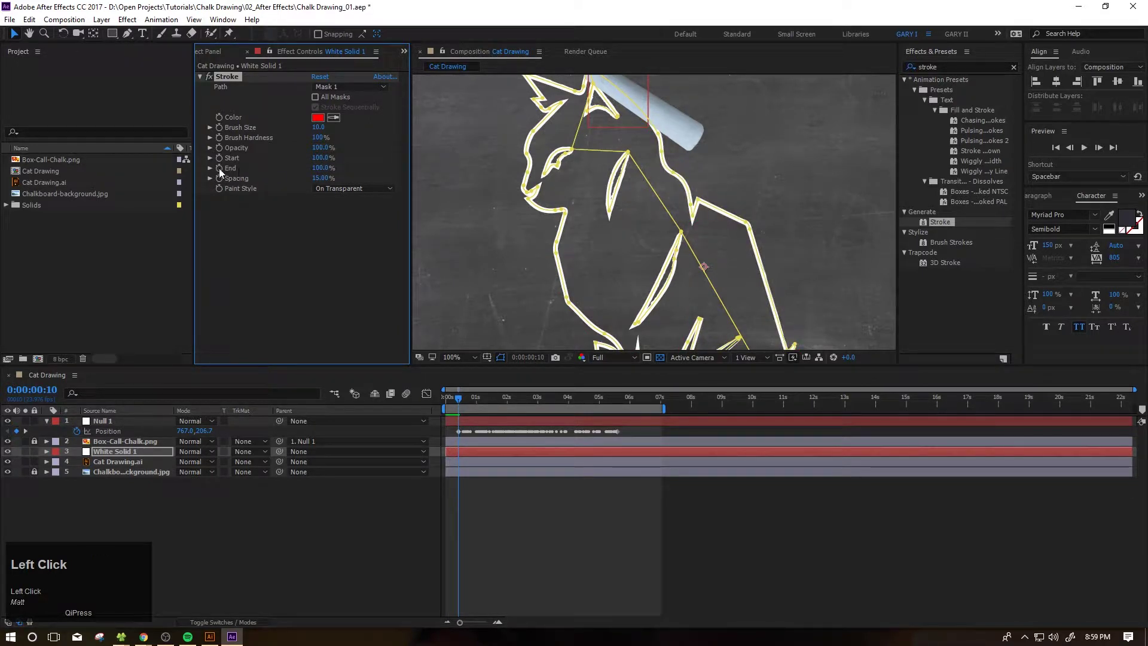
key(u)
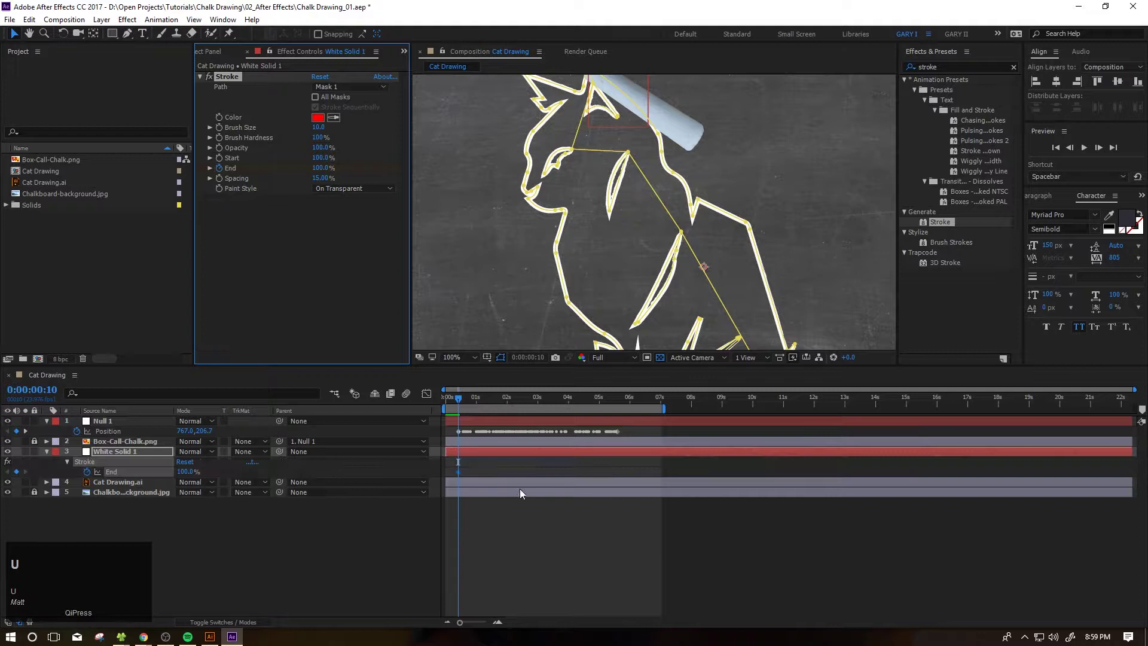
At the null's last Position keyframe, 0:00:05:14, set the stroke's End to 0% and deselect the layer
click(617, 398)
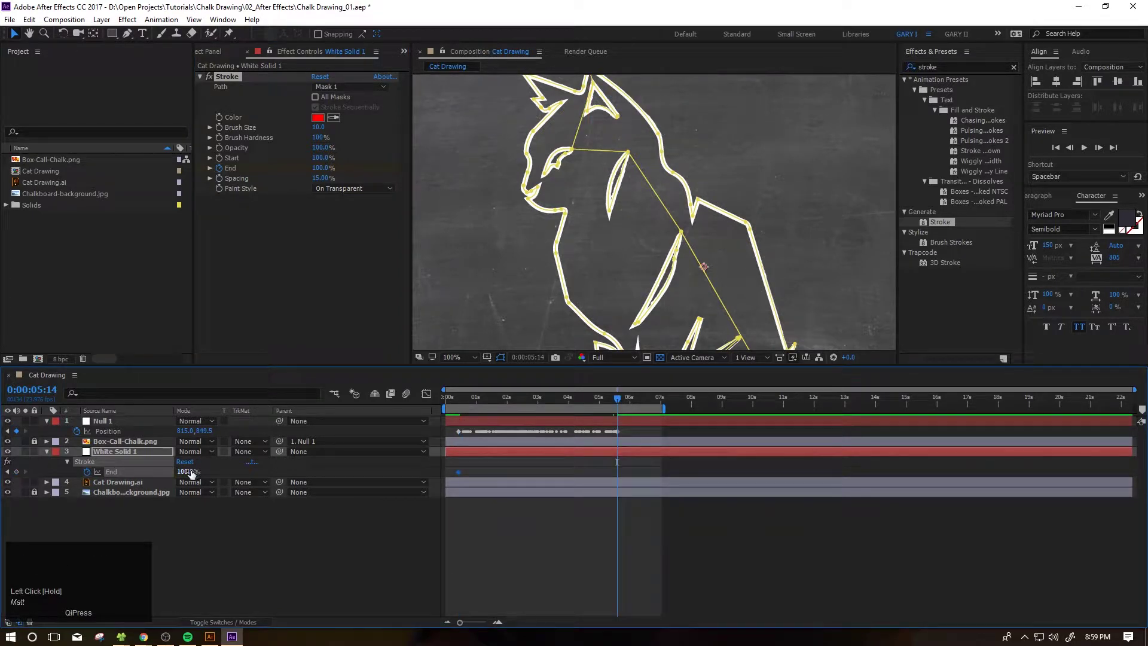
drag(191, 474, 144, 474)
click(225, 541)
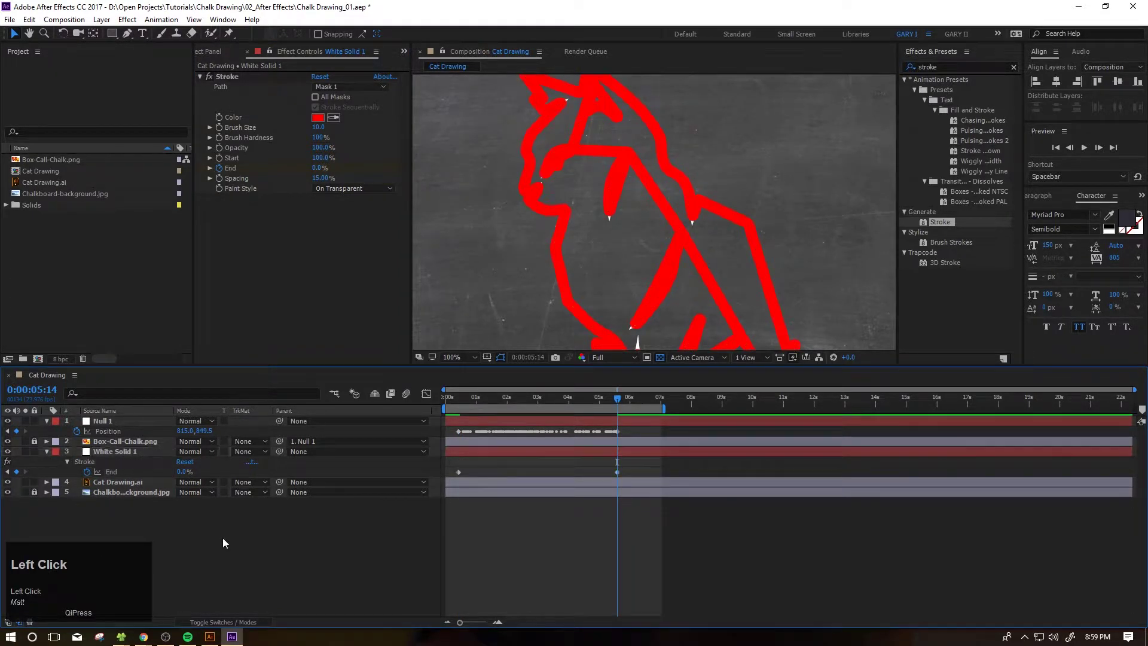
Set the Cat Drawing.ai layer's track matte to the alpha of White Solid 1
click(115, 484)
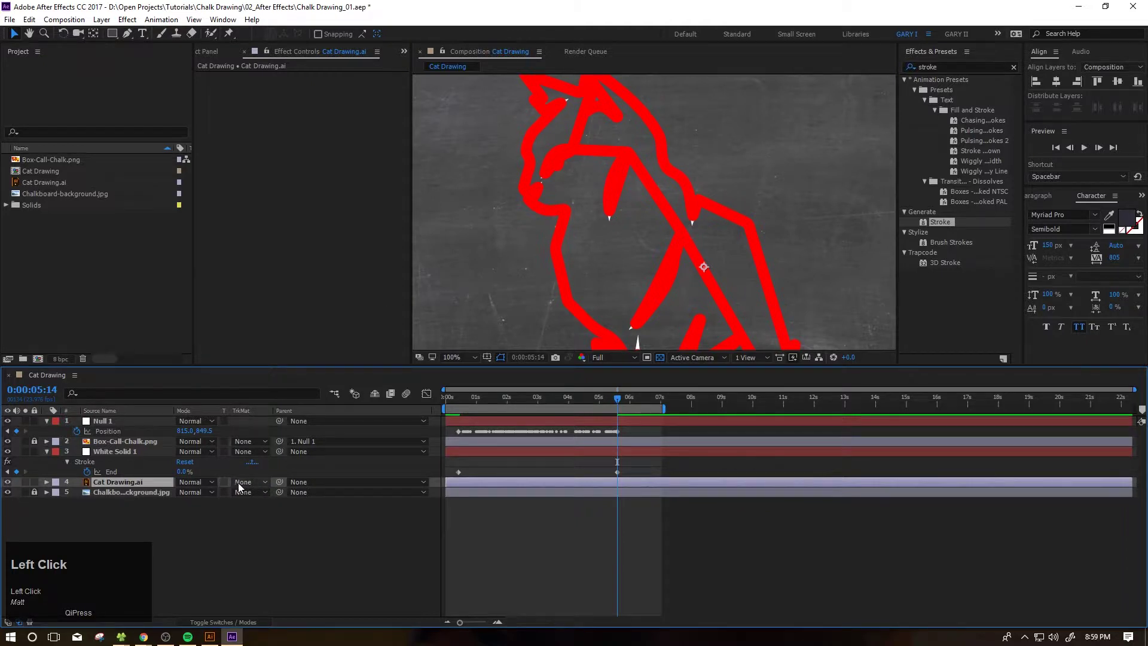
click(239, 487)
click(285, 512)
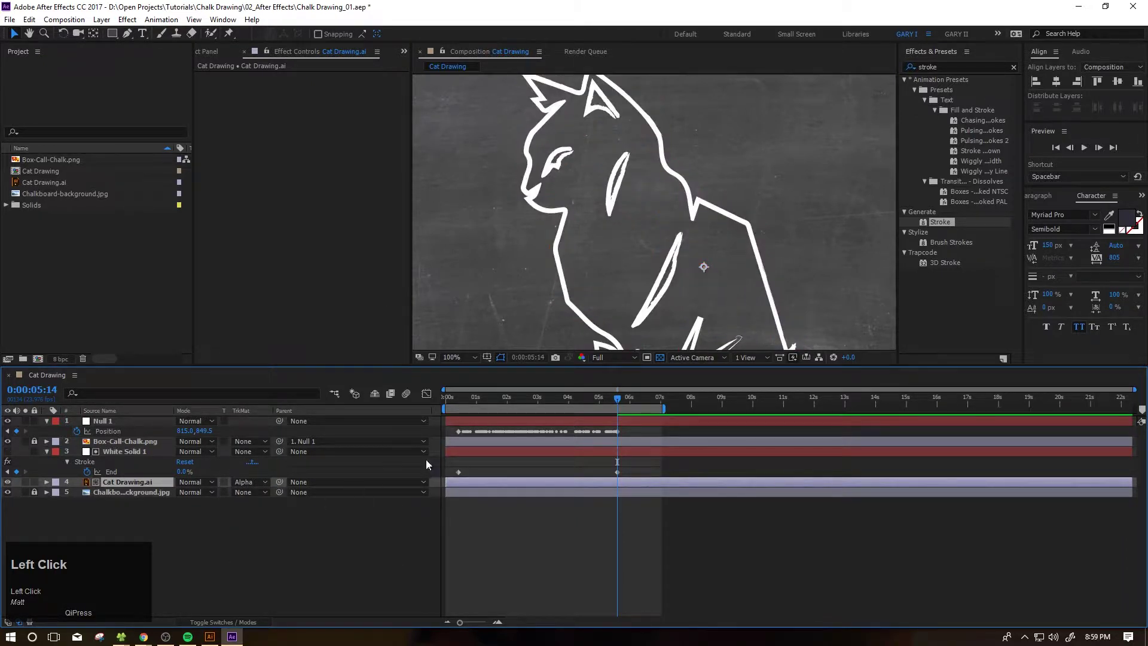
Fit the whole composition in the viewer and preview the cat drawing animation from the start
shift+click(451, 396)
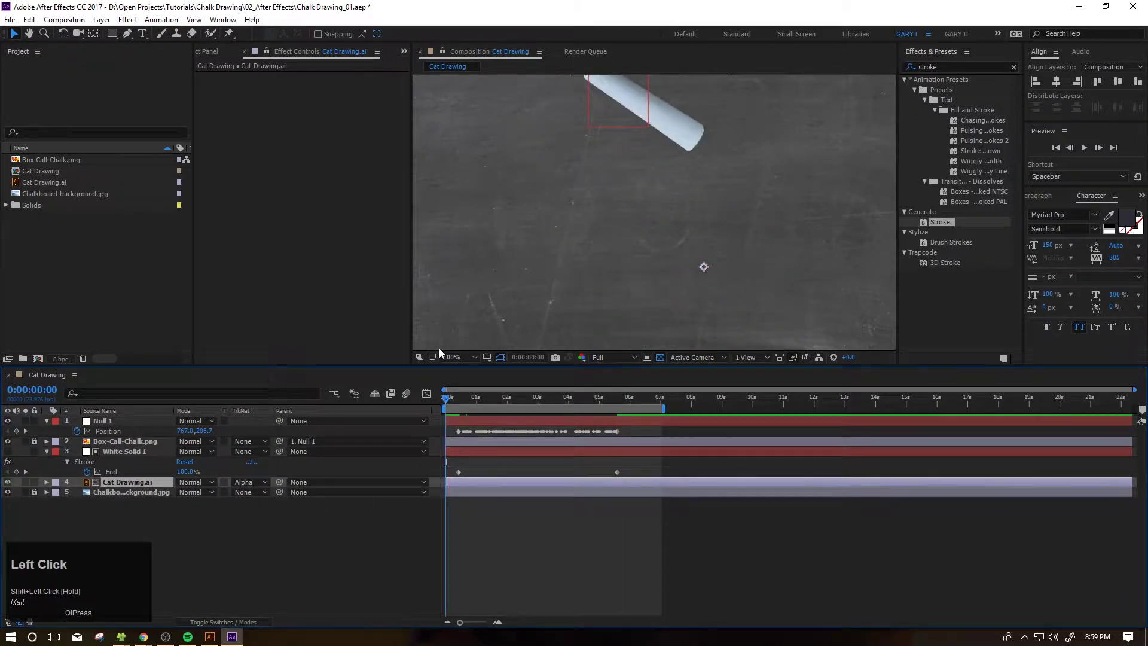
click(453, 357)
click(472, 381)
key(space)
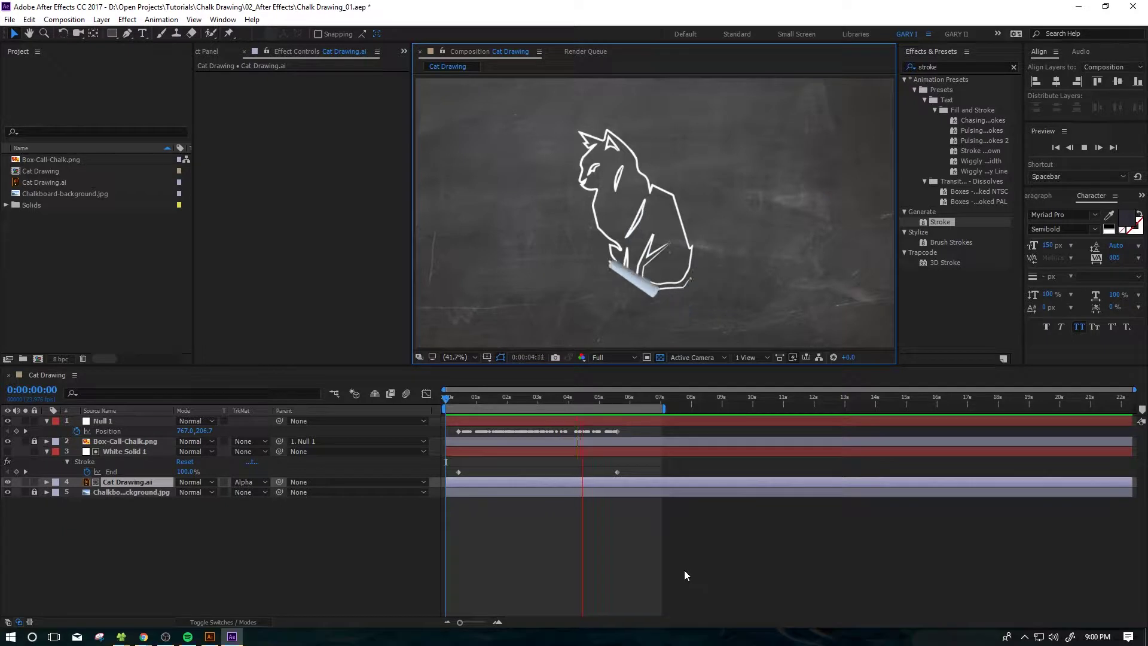
key(space)
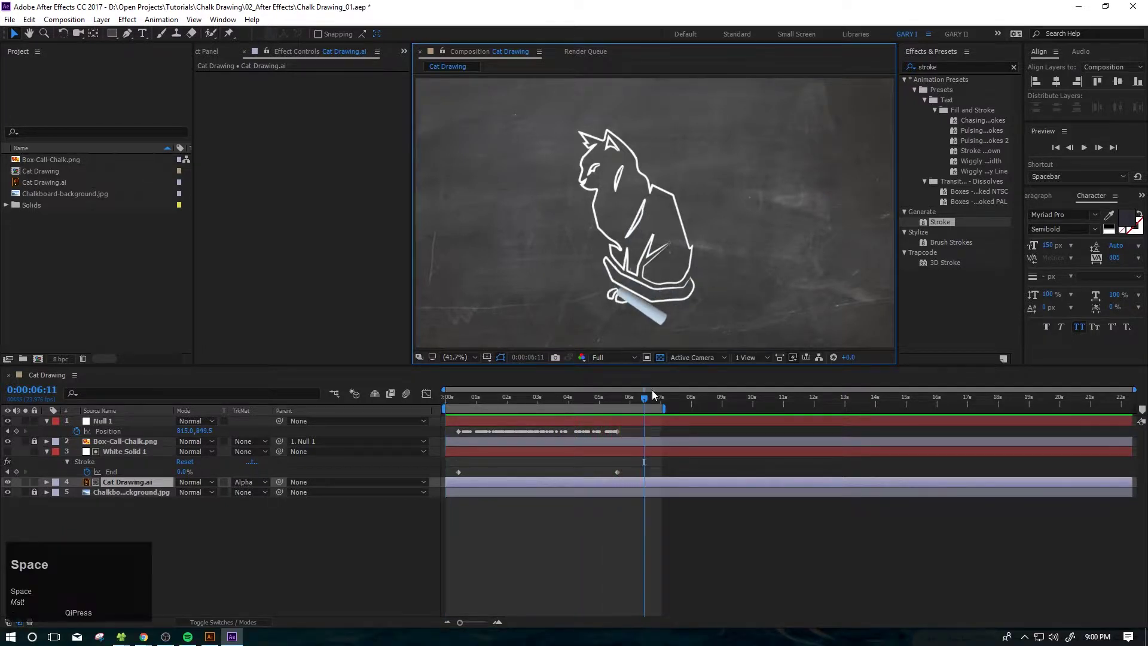
At 0:00:00:00, move Null 1 horizontally off the board's right edge to an X position of about 1943, keyframing its Position
drag(651, 395, 445, 396)
click(487, 421)
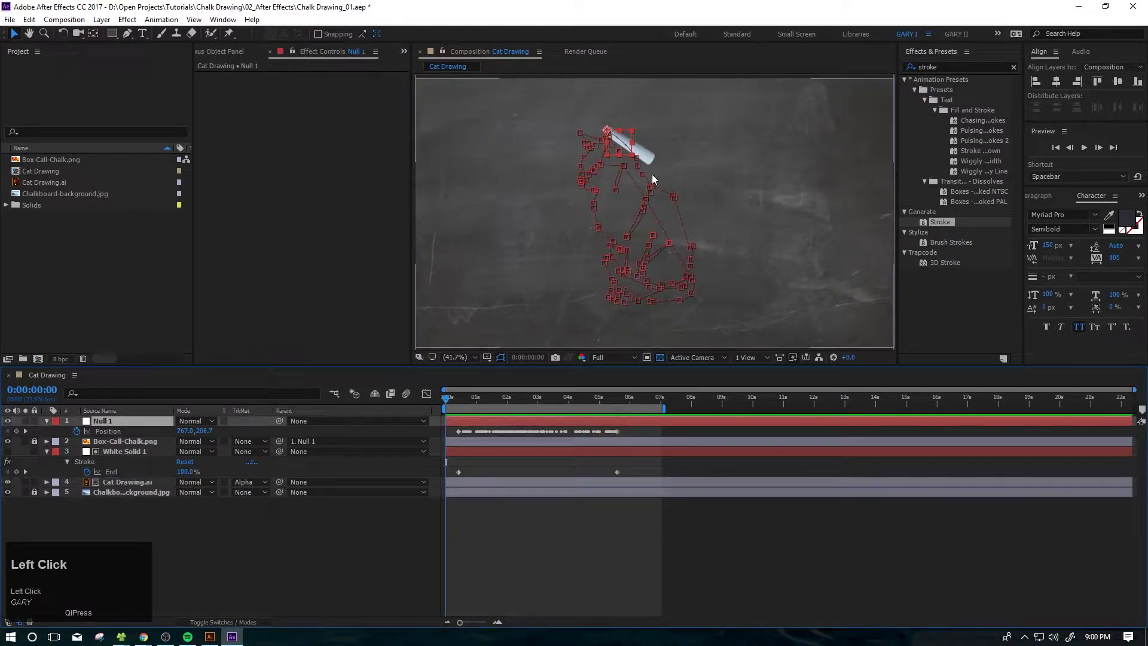
drag(613, 128, 927, 139)
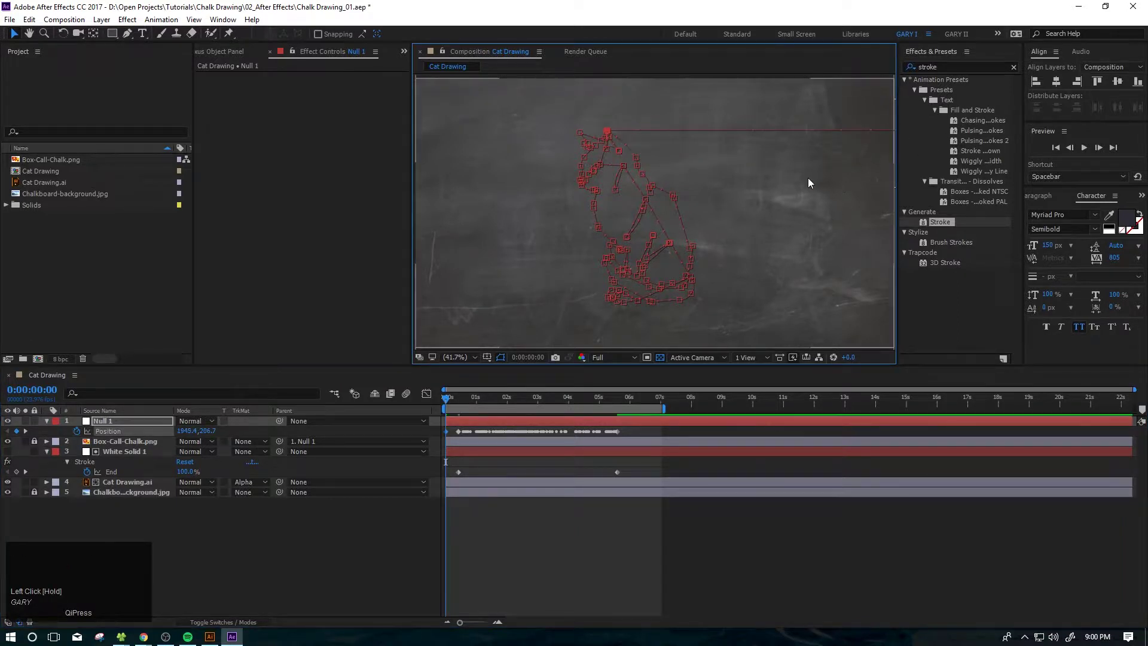
key(shift+Left)
key(shift+Left)
key(shift+Right)
key(shift+Right)
key(shift+Right)
key(shift+Right)
key(shift+Right)
key(shift+Right)
At 0:00:06:00, nudge Null 1 horizontally off the board's right edge to an X position of about 1935, then deselect it
shift+click(630, 402)
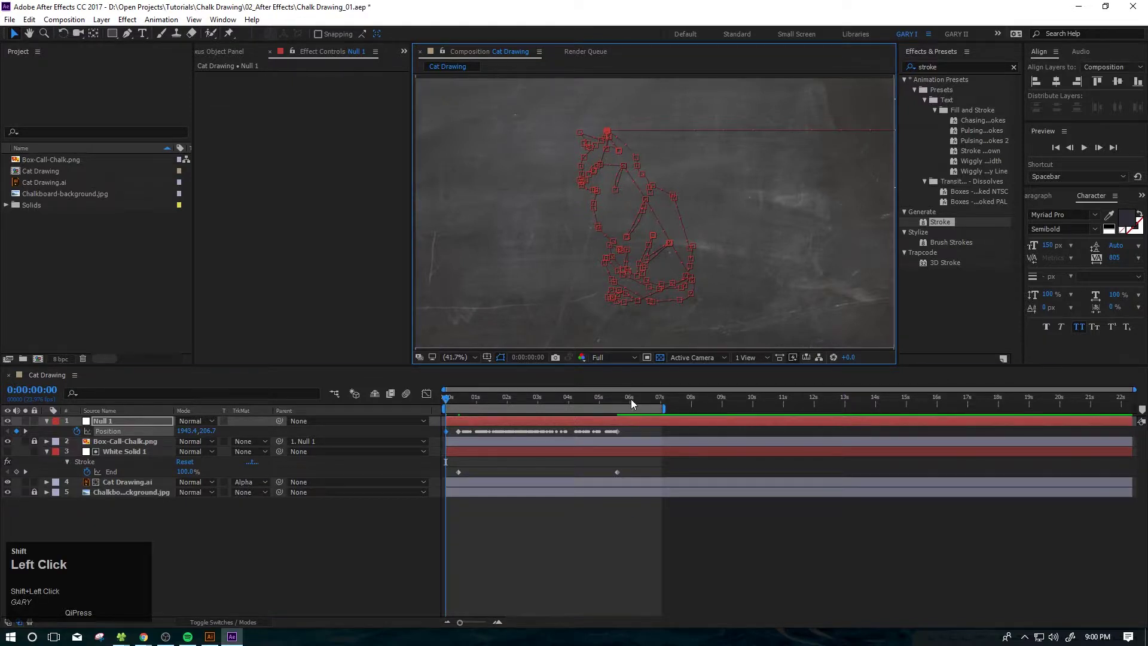
click(630, 402)
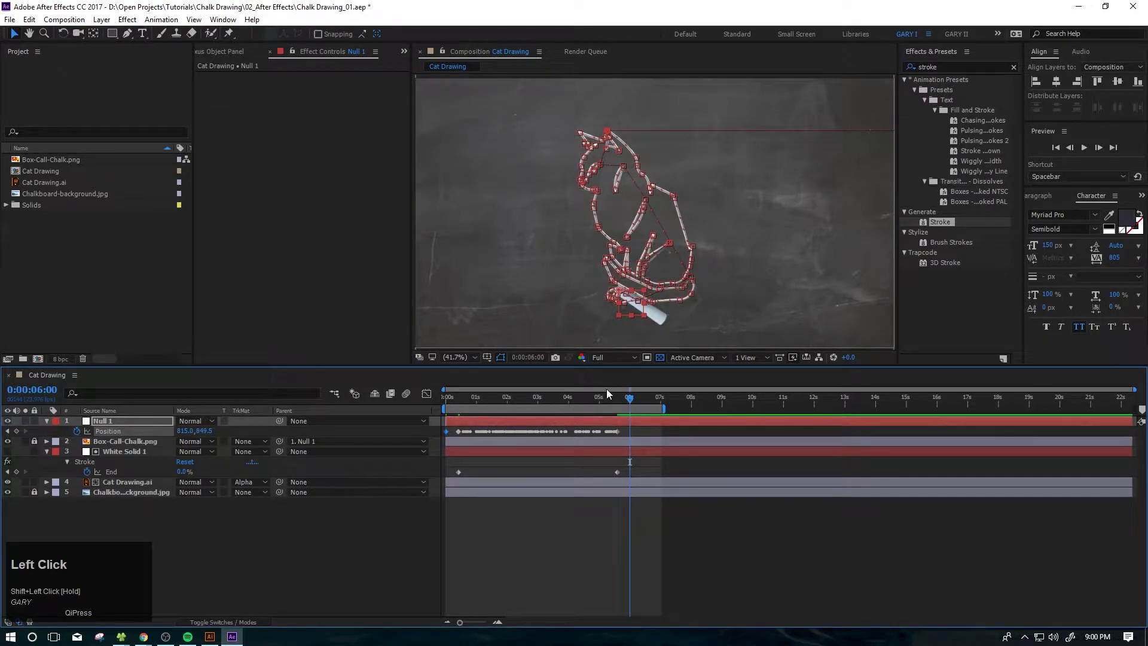
key(shift+Right)
key(shift+Right)
key(shift+Right)
key(shift+Right)
key(shift+Right)
key(shift+Right)
key(shift+Right)
key(shift+Right)
key(shift+Right)
key(shift+Right)
key(shift+Right)
key(shift+Right)
key(shift+Right)
key(shift+Right)
key(shift+Right)
key(shift+Right)
key(shift+Right)
key(shift+Right)
key(shift+Right)
key(shift+Right)
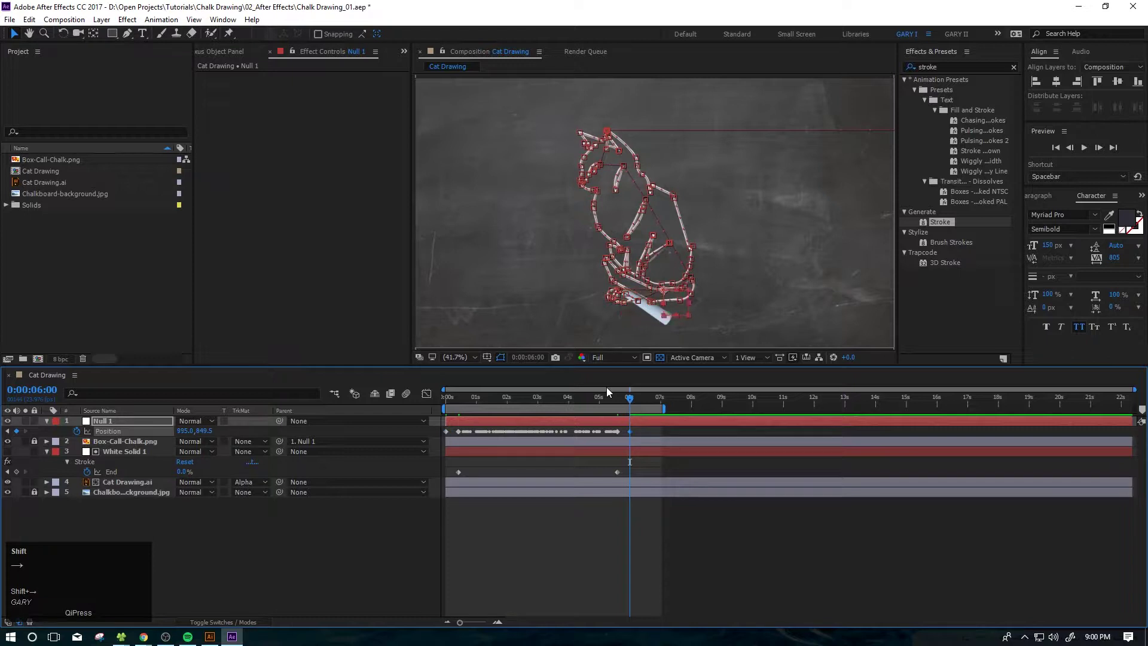
key(shift+Right)
key(shift+Right)
key(shift+Right)
key(shift+Right)
key(shift+Right)
key(shift+Right)
key(shift+Right)
key(shift+Right)
key(shift+Right)
key(shift+Right)
key(shift+Right)
key(shift+Right)
key(shift+Right)
key(shift+Right)
key(shift+Right)
key(shift+Right)
key(shift+Right)
key(shift+Right)
key(shift+Right)
key(shift+Right)
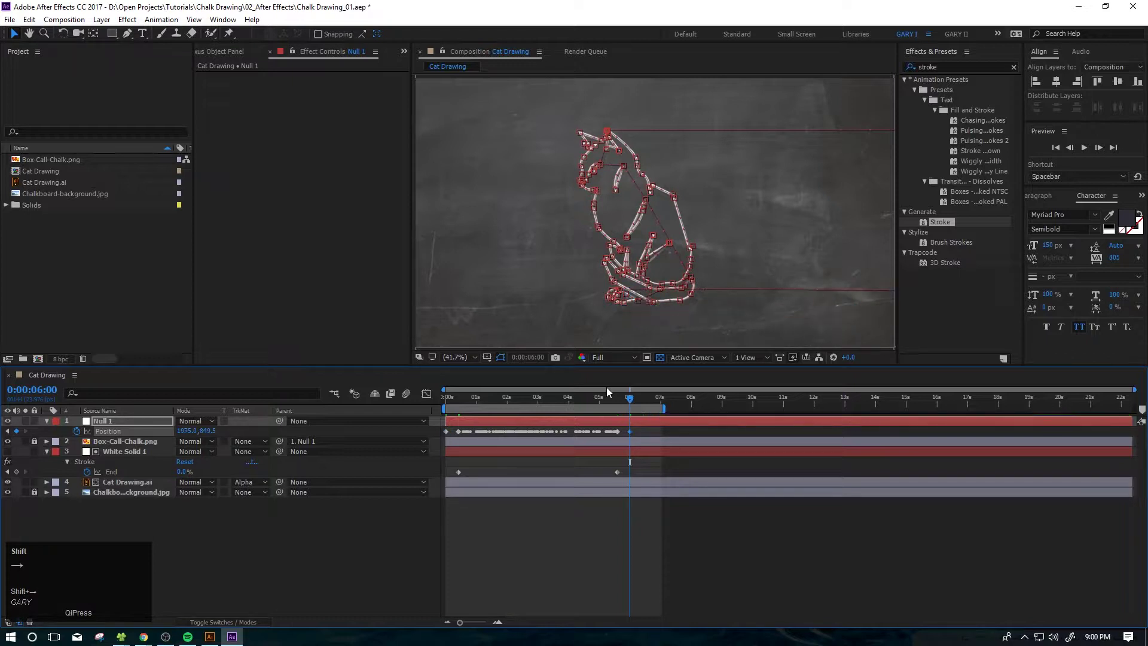
click(550, 580)
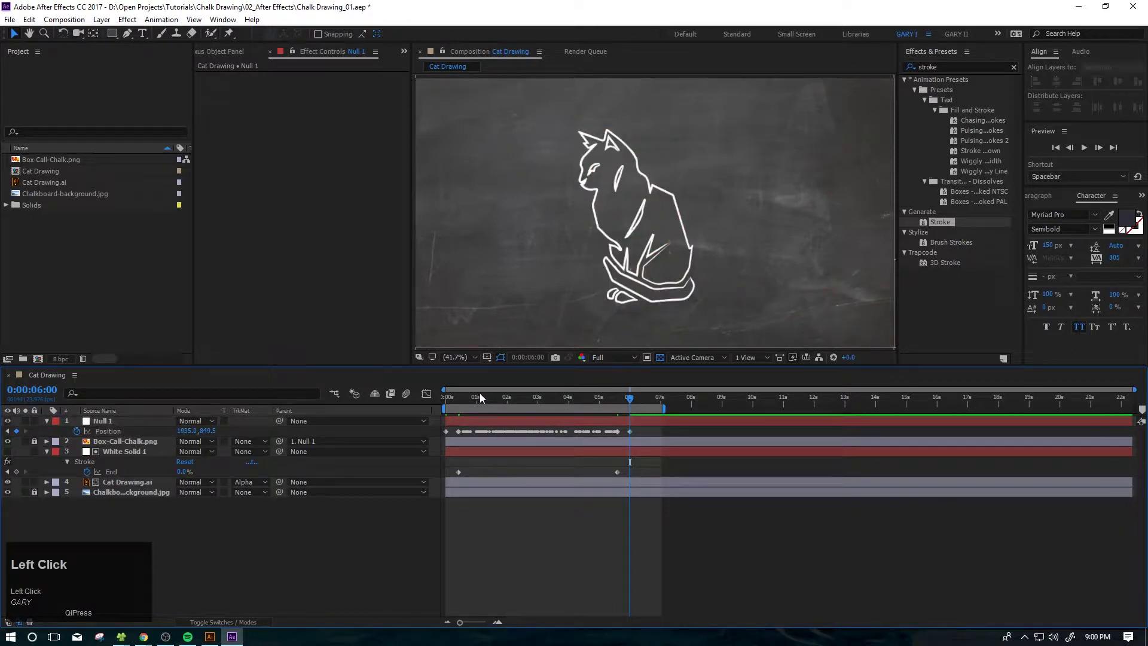
Preview the animation from the start, checking how the chalk enters and leaves the board
drag(471, 399, 399, 410)
key(space)
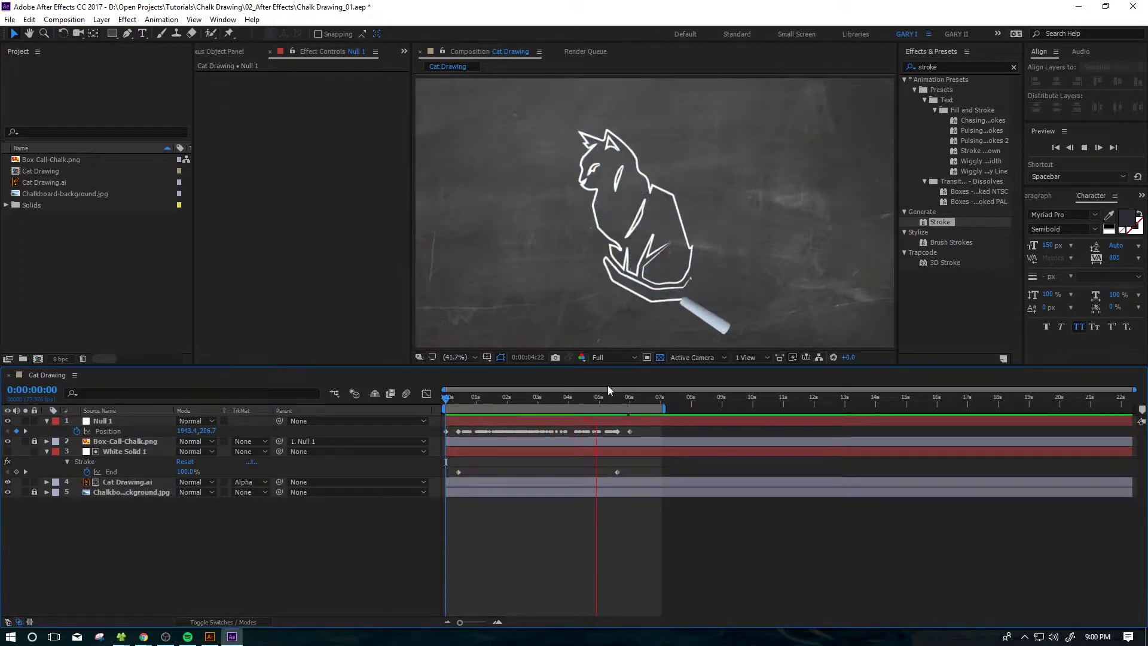
key(space)
drag(634, 400, 464, 399)
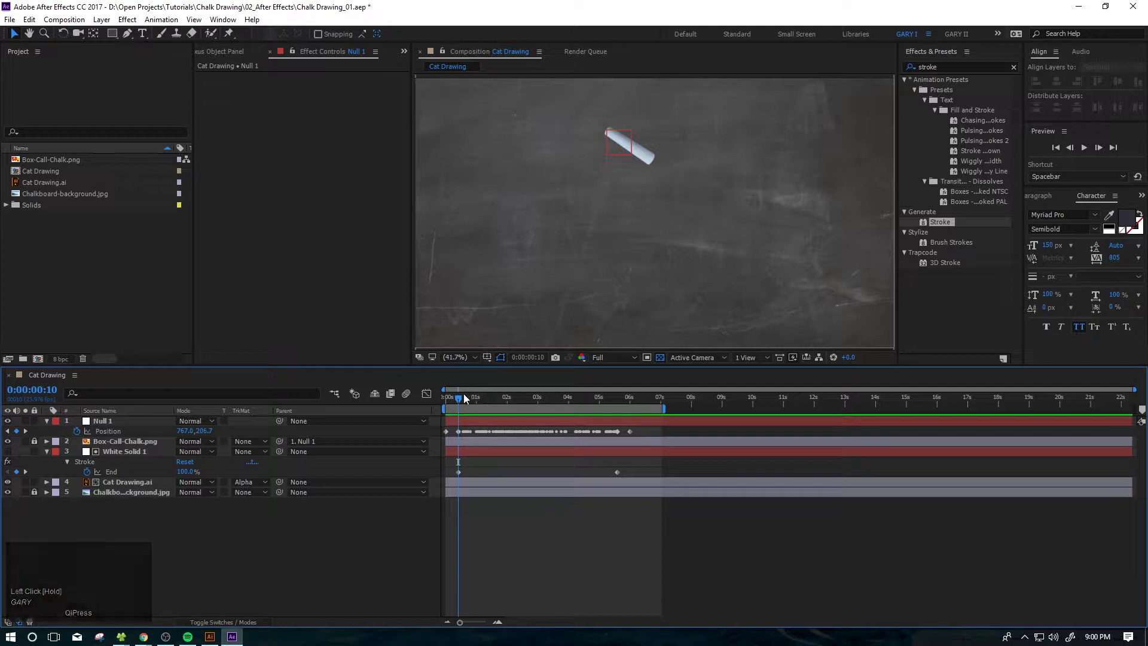
Return to 0:00:00:00, hide the Null 1 layer and deselect it
click(446, 397)
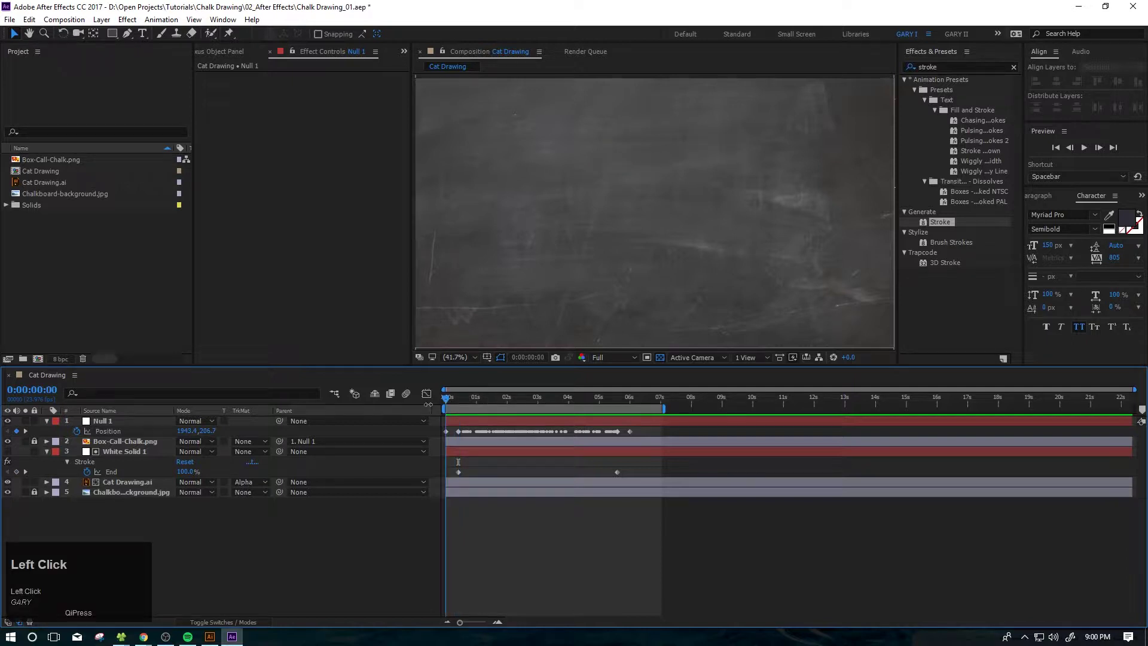
click(25, 429)
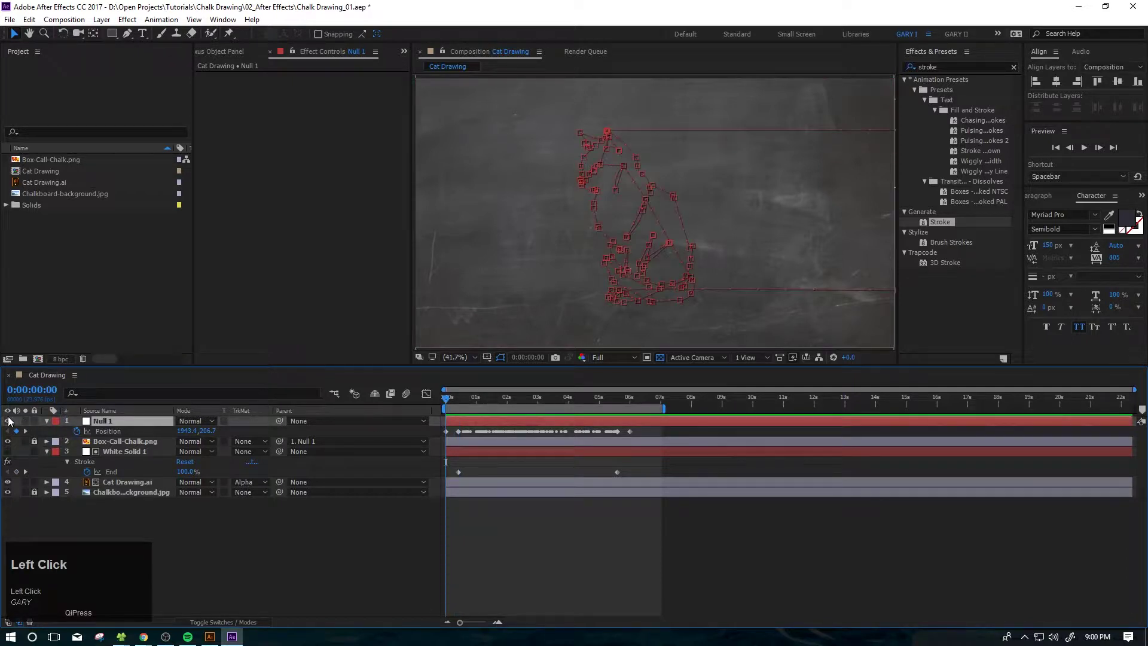
click(9, 420)
click(554, 574)
Play the finished animation from the beginning with the null hidden, restarting it once to watch it through
key(space)
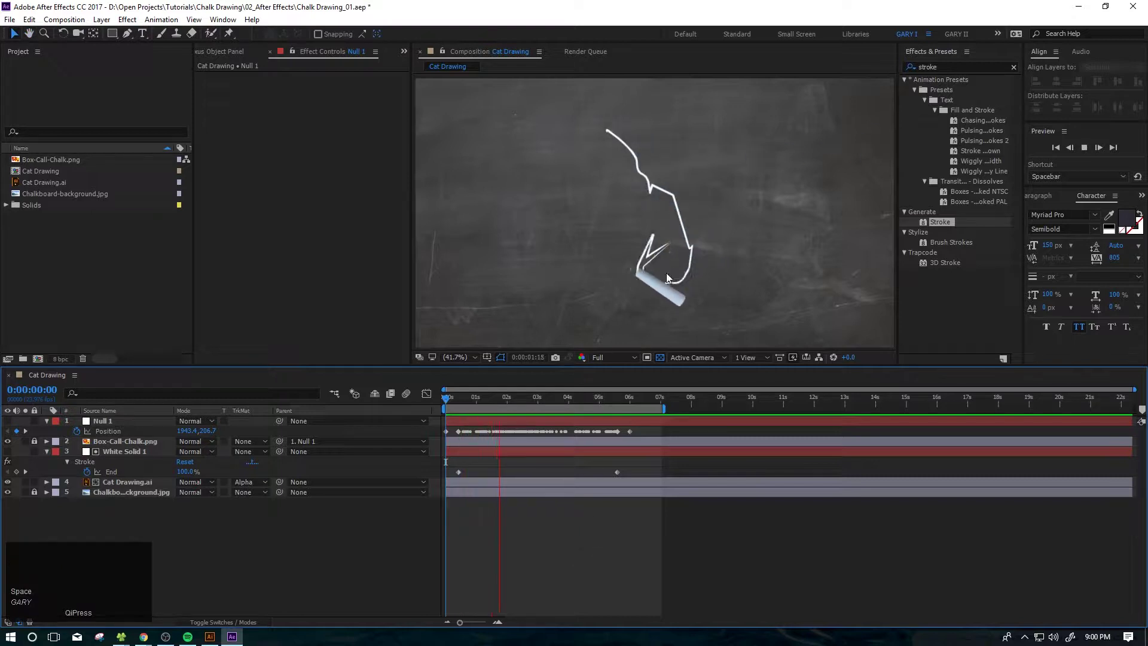
key(space)
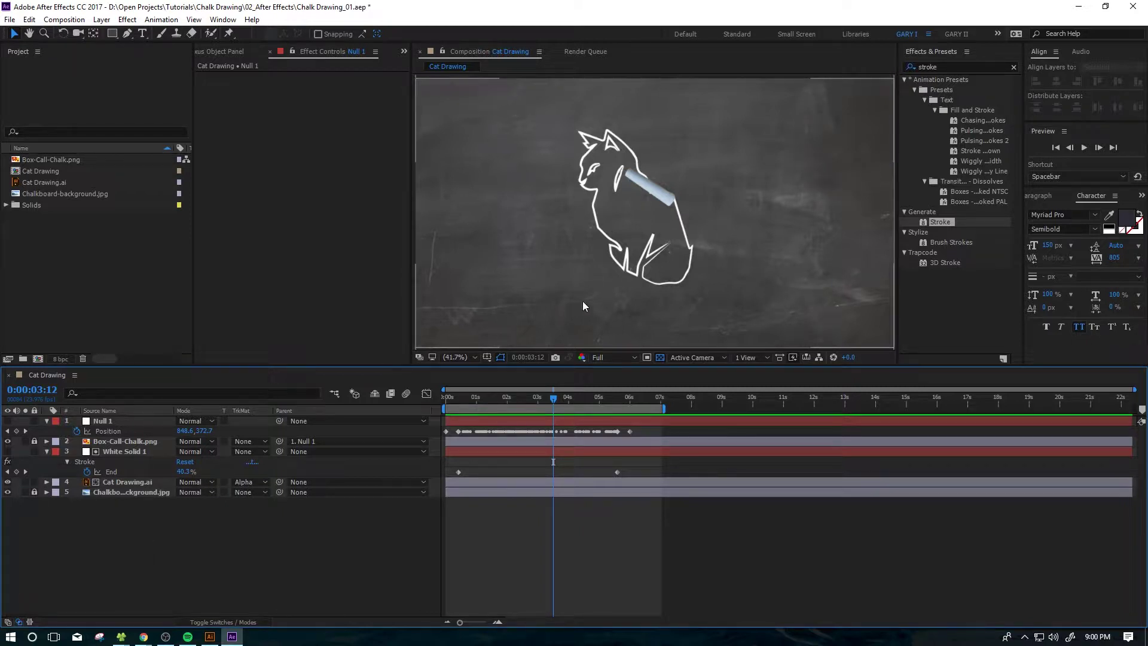
click(590, 529)
click(526, 397)
key(Home)
key(space)
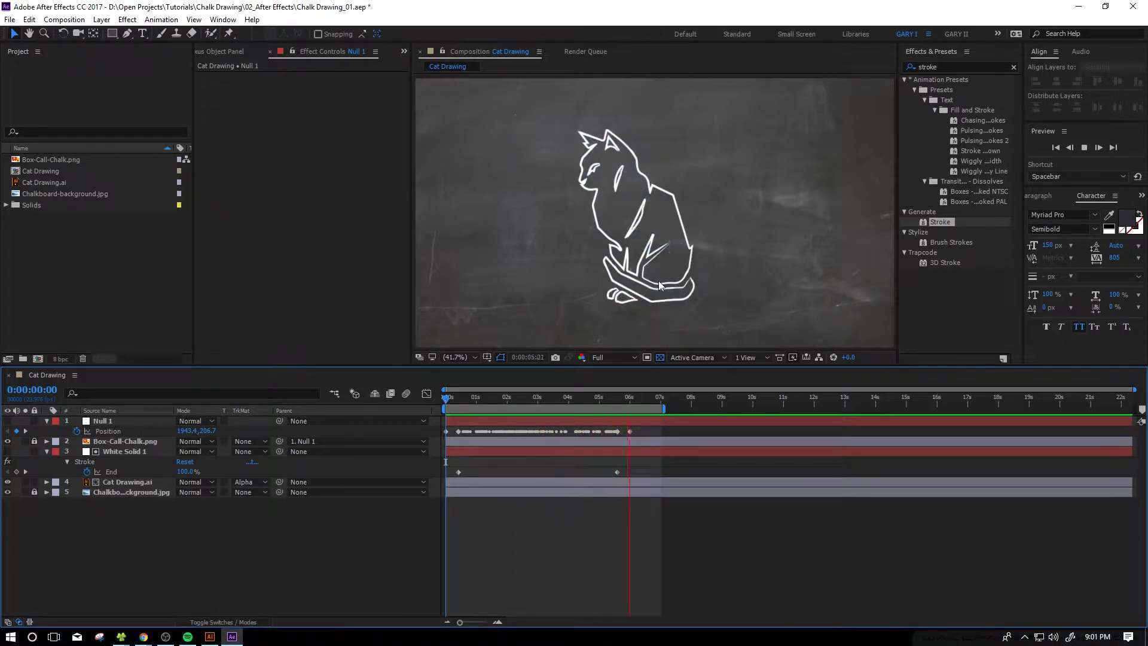
key(space)
Switch to Illustrator and show the Cat Drawing.ai artwork in Outline view
click(210, 636)
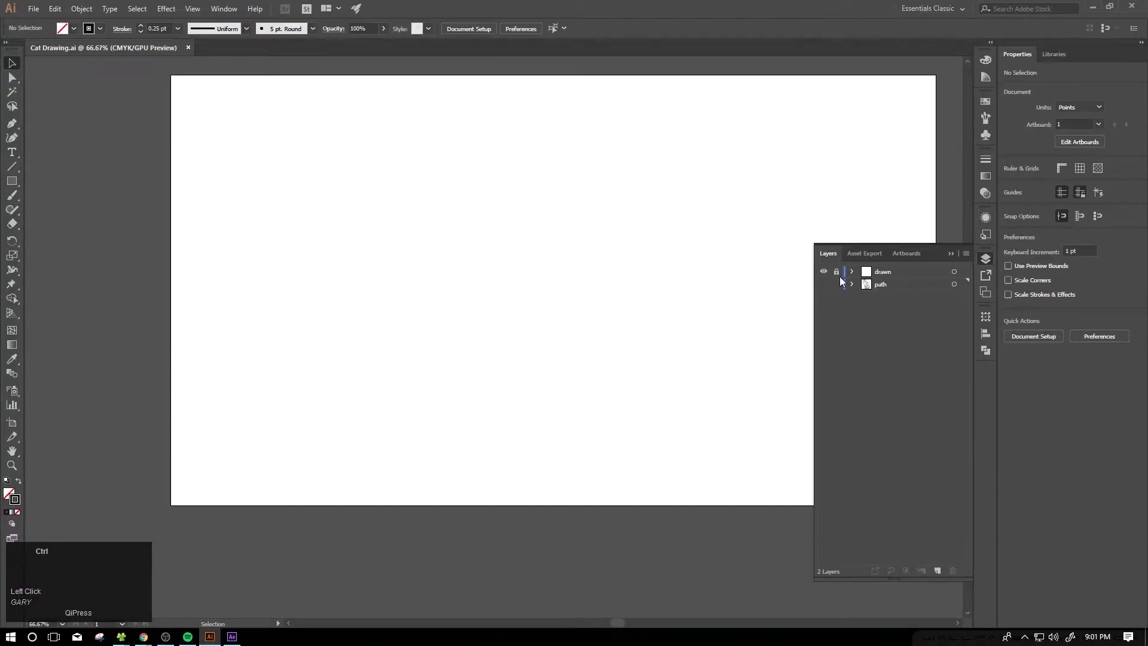
key(ctrl+i)
click(681, 399)
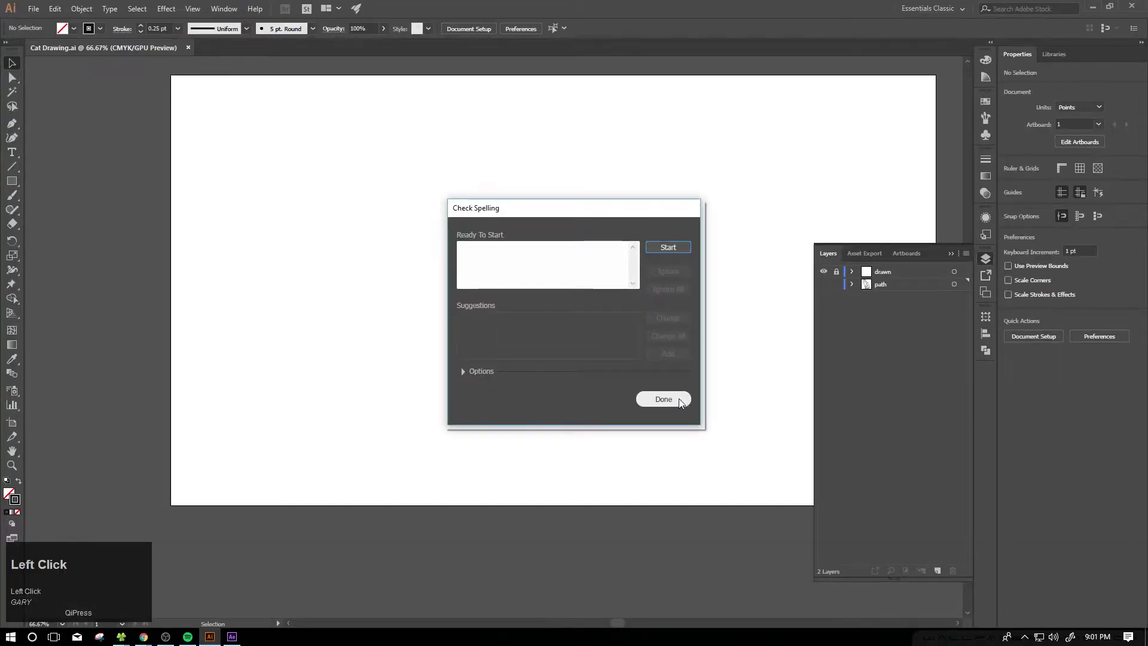
key(ctrl+y)
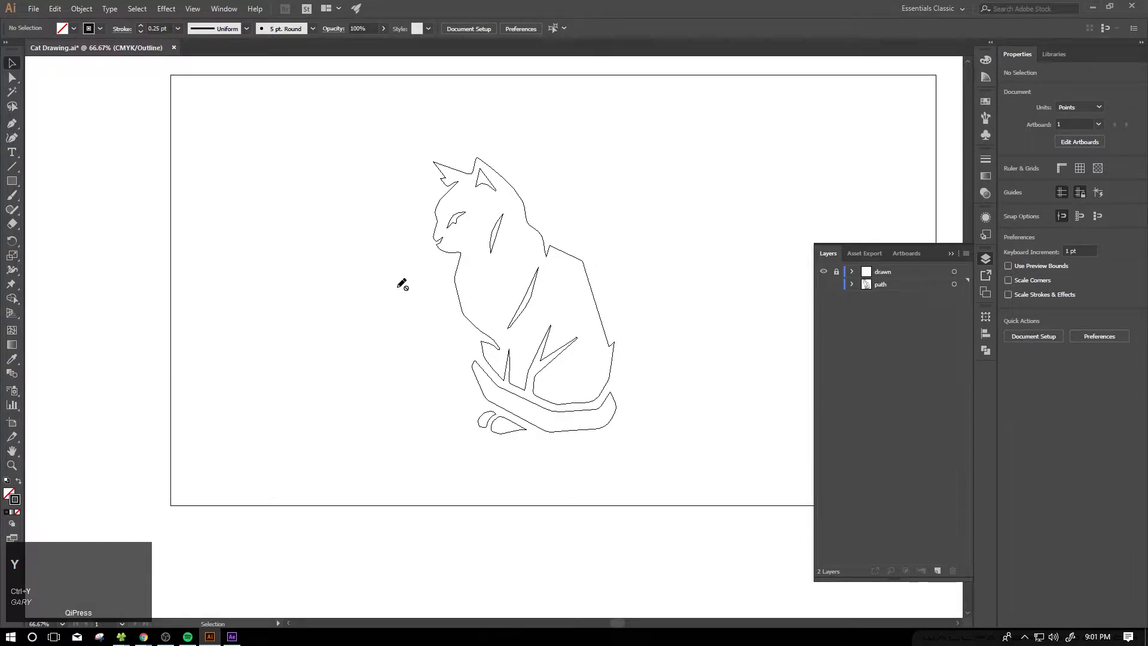
Switch to the Chrome window with the cat logo search and open the bookmarked All-free-download.com site in a new tab
mouse_move(143, 636)
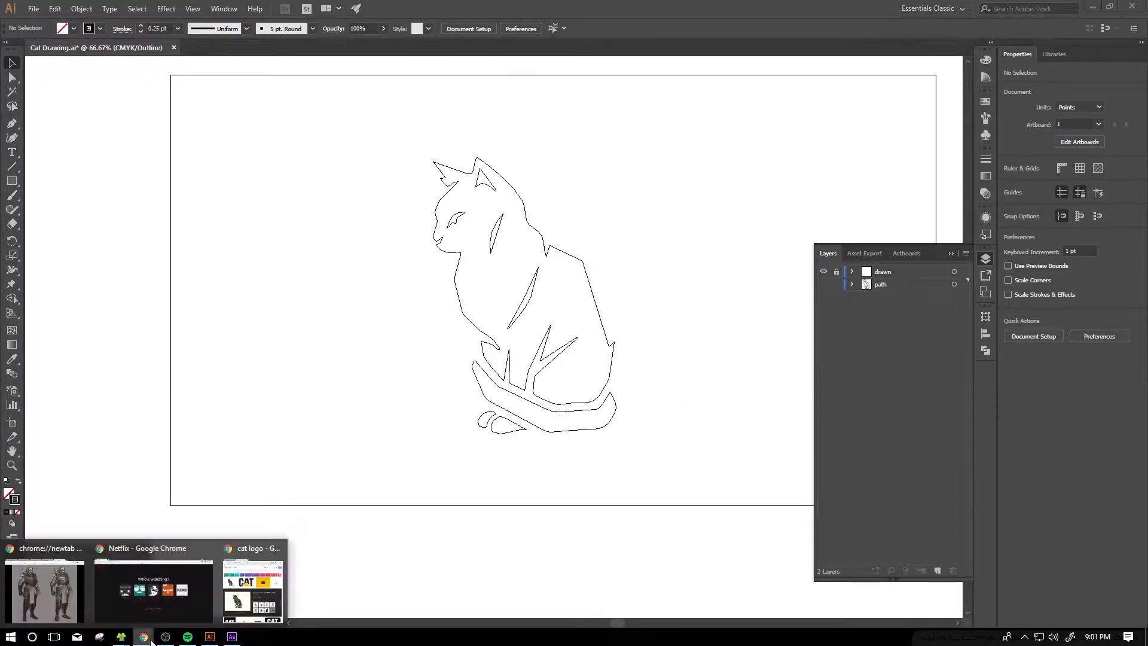
click(105, 594)
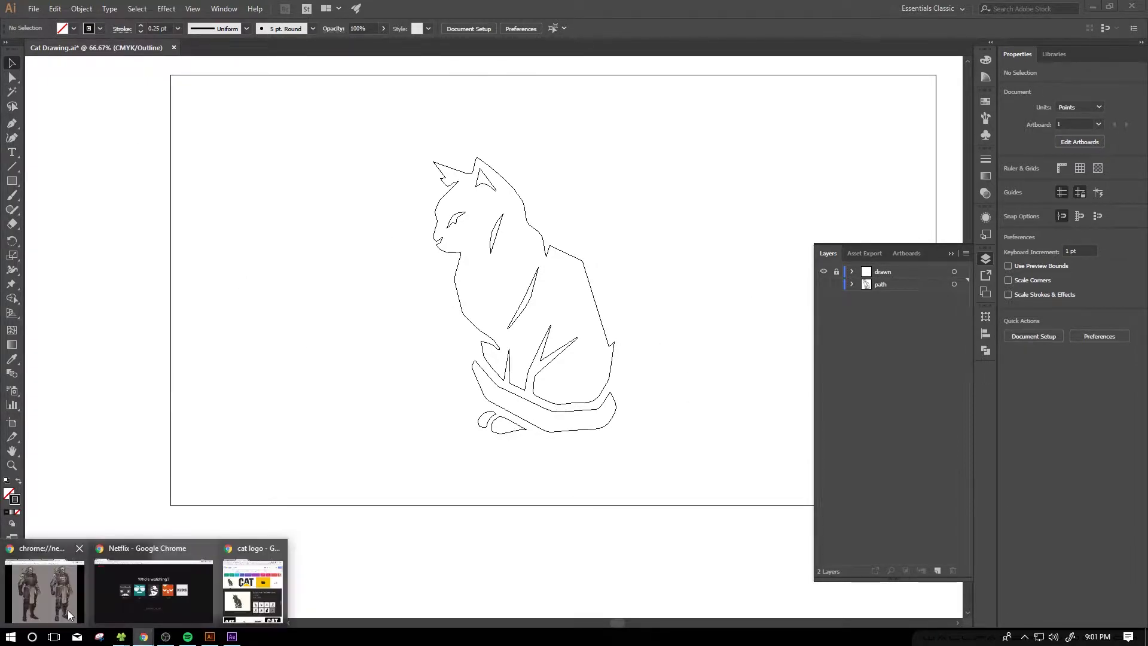
mouse_move(144, 636)
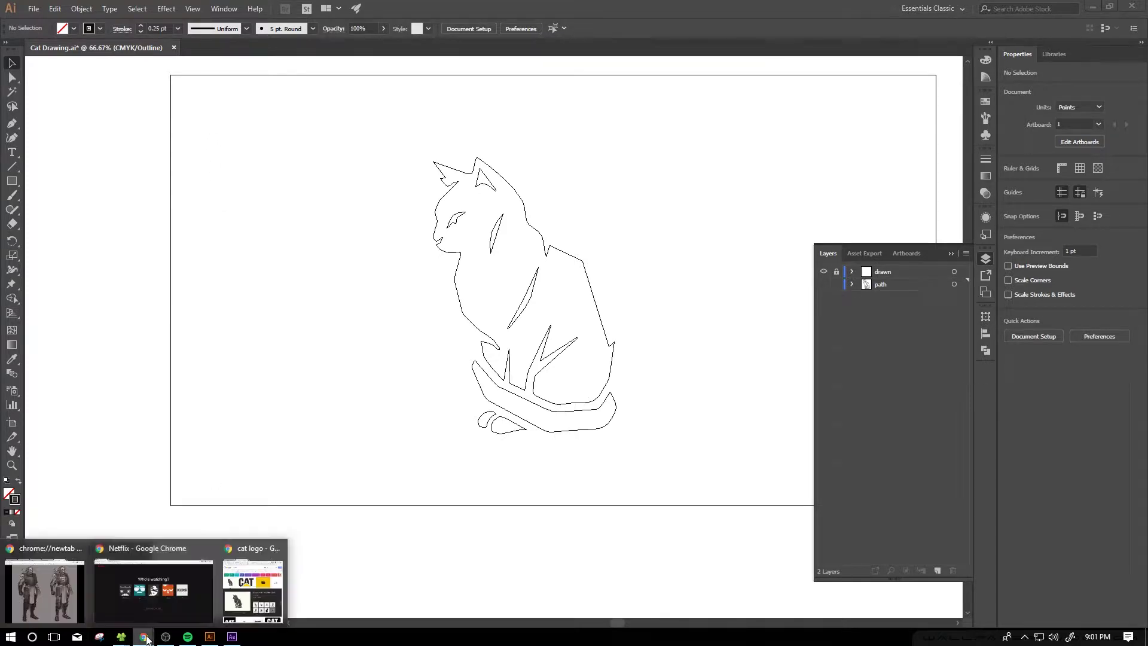
click(251, 586)
click(248, 23)
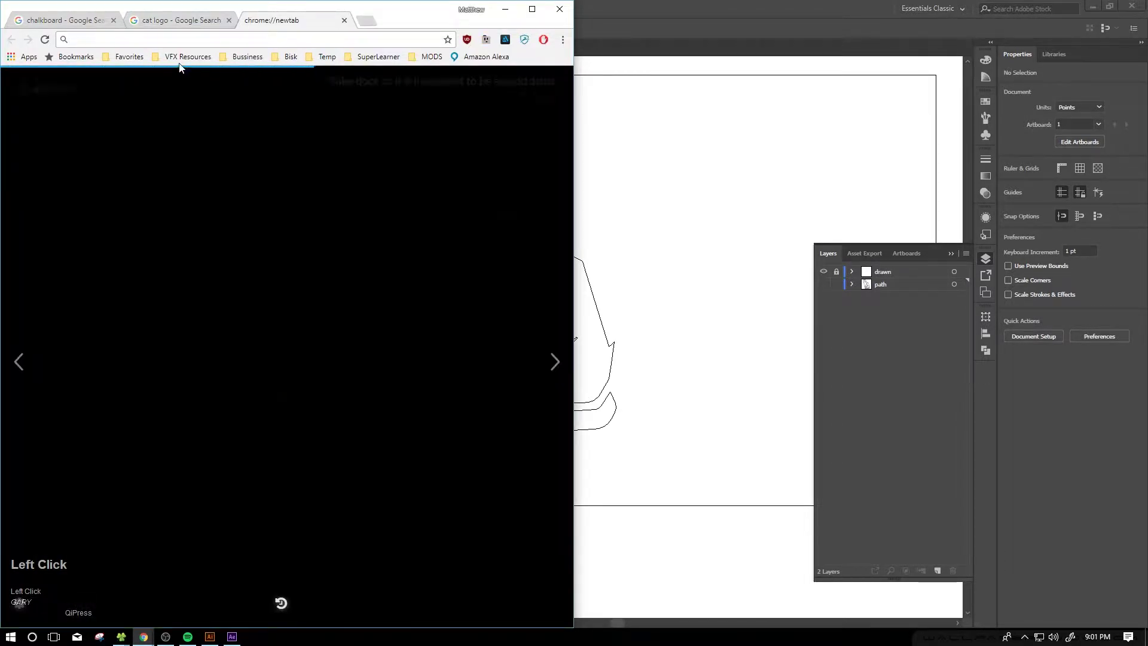
click(188, 57)
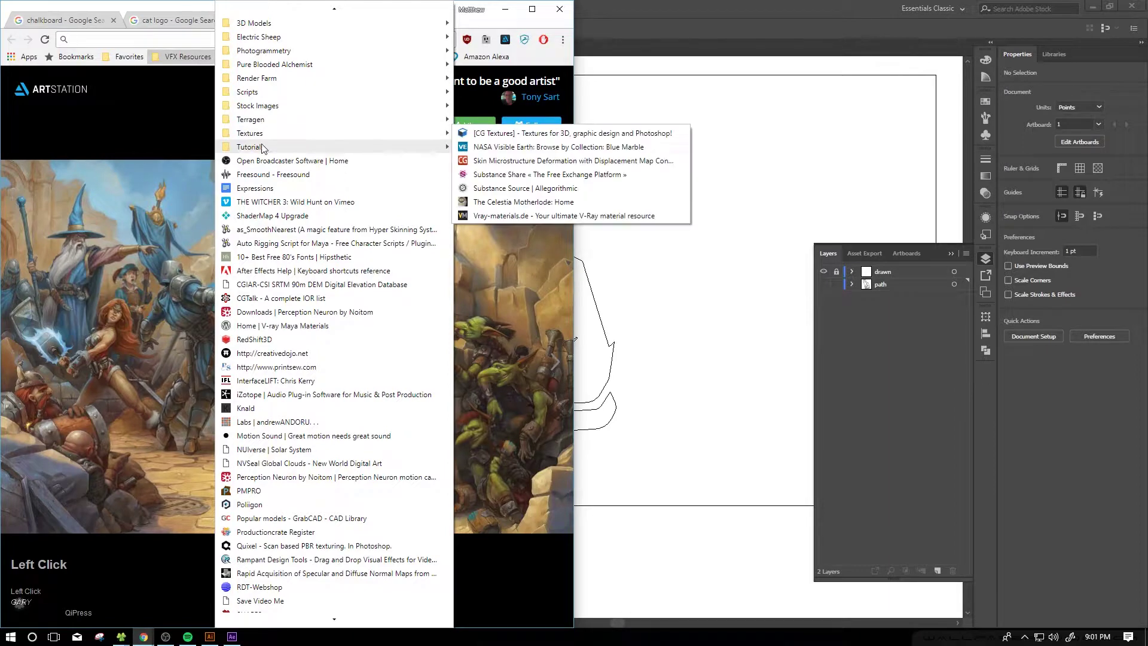
mouse_move(258, 132)
mouse_move(261, 106)
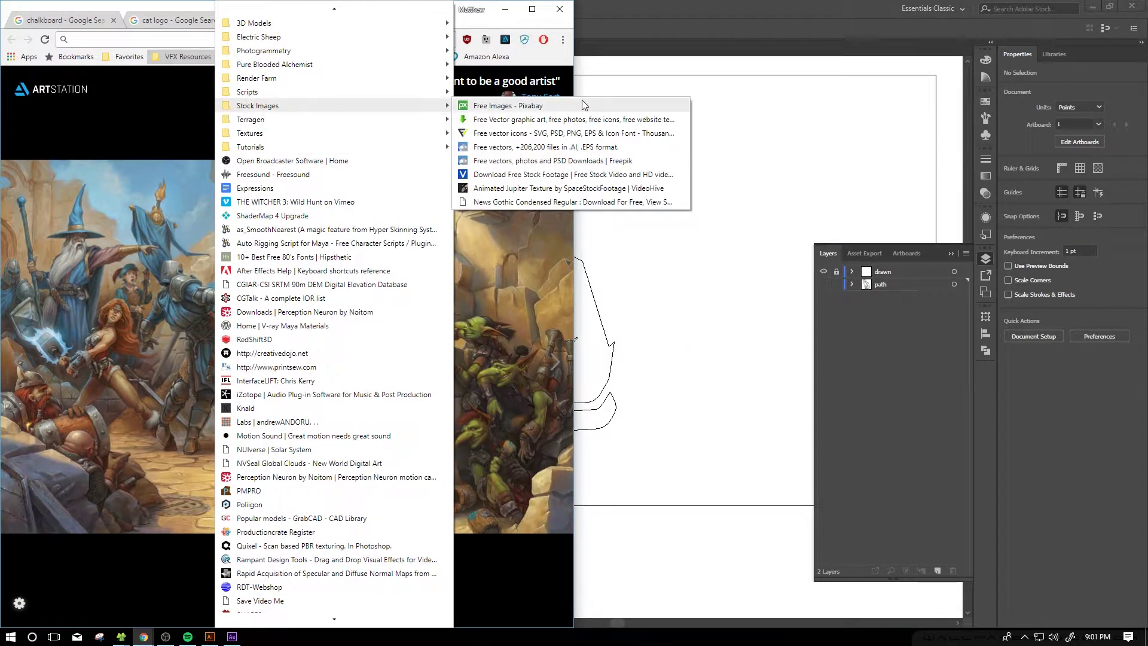
click(525, 122)
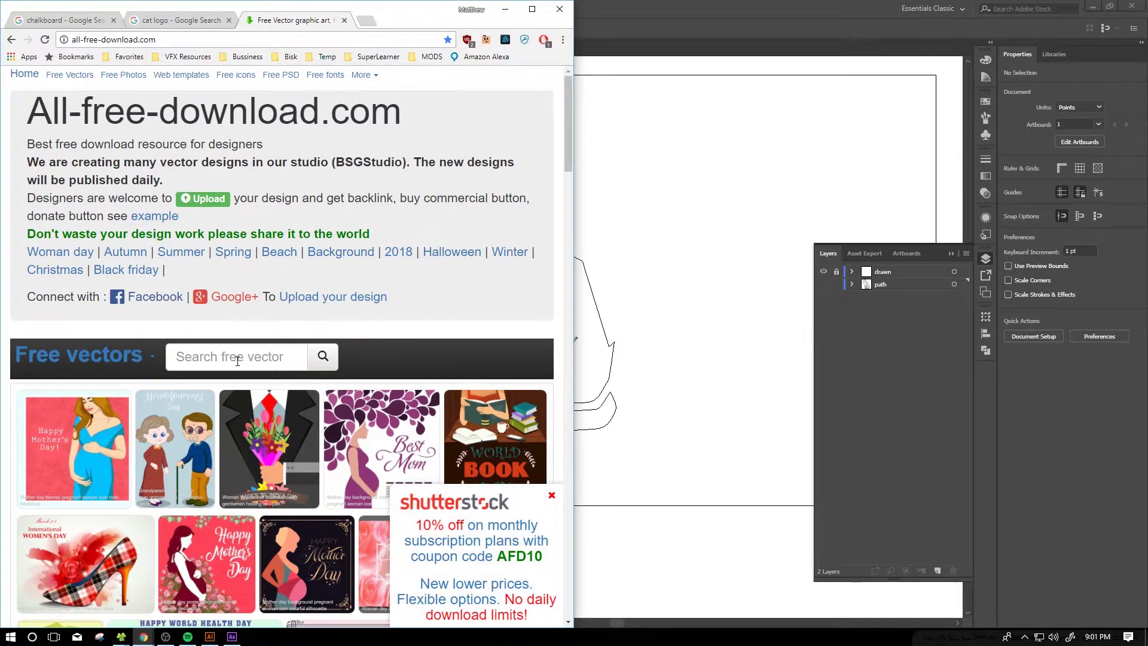
Search the site's free vectors for "cat"
click(236, 358)
scroll(322, 312, down, 5)
scroll(321, 312, up, 5)
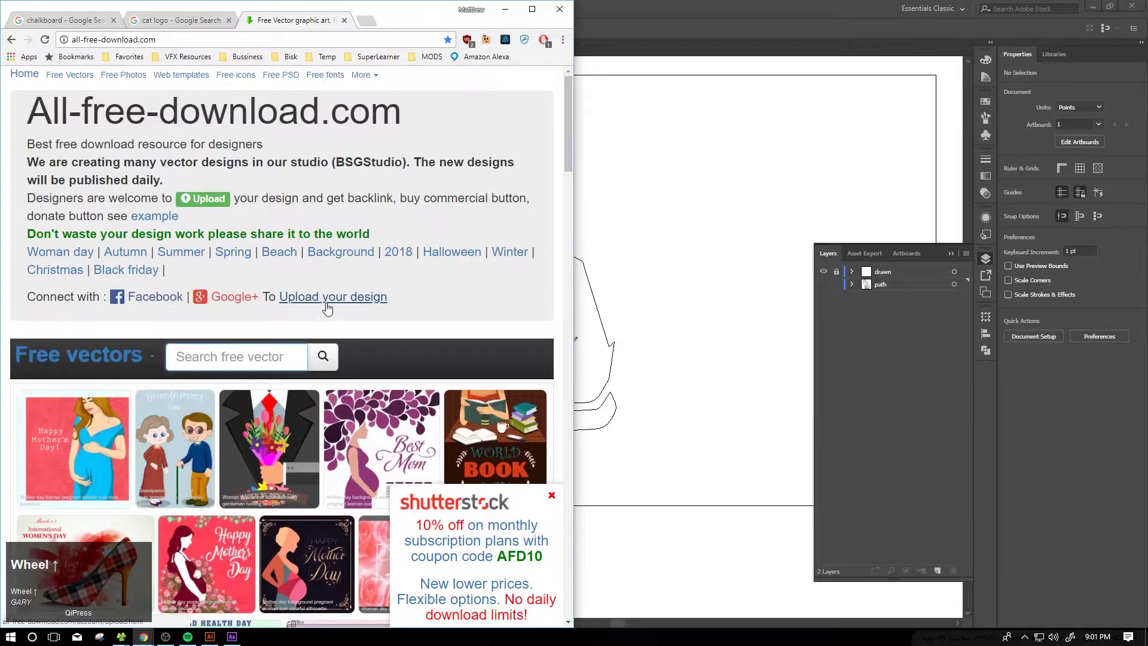
text(cat)
key(Return)
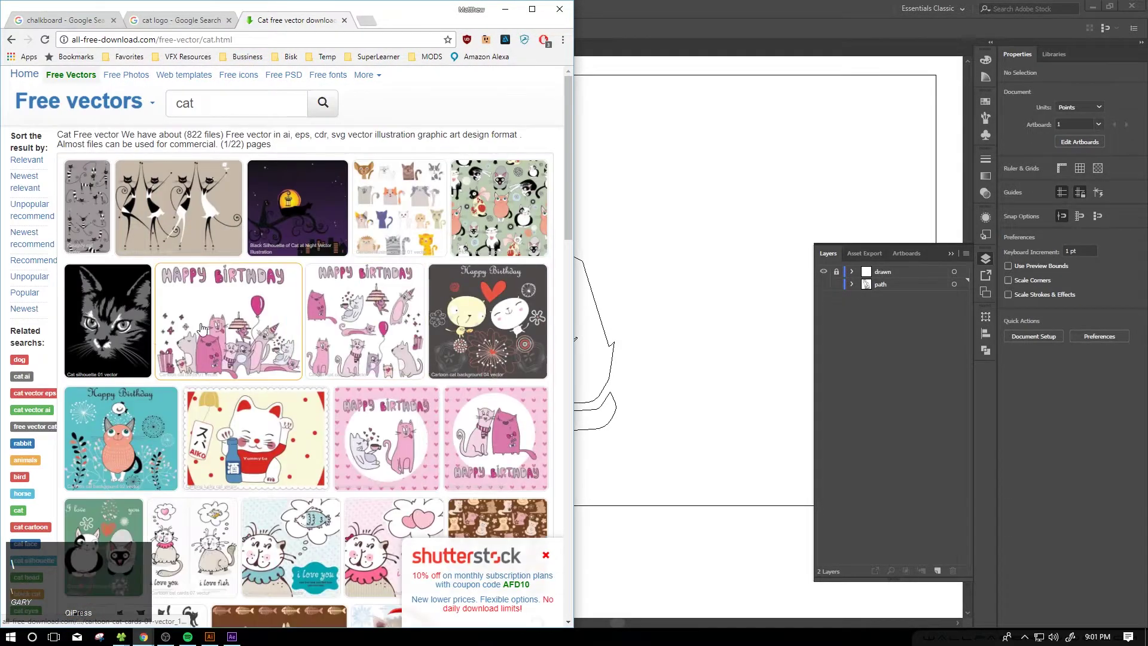
Open the "Cat silhouette 01 vector" page and look through its details and related vectors
click(144, 317)
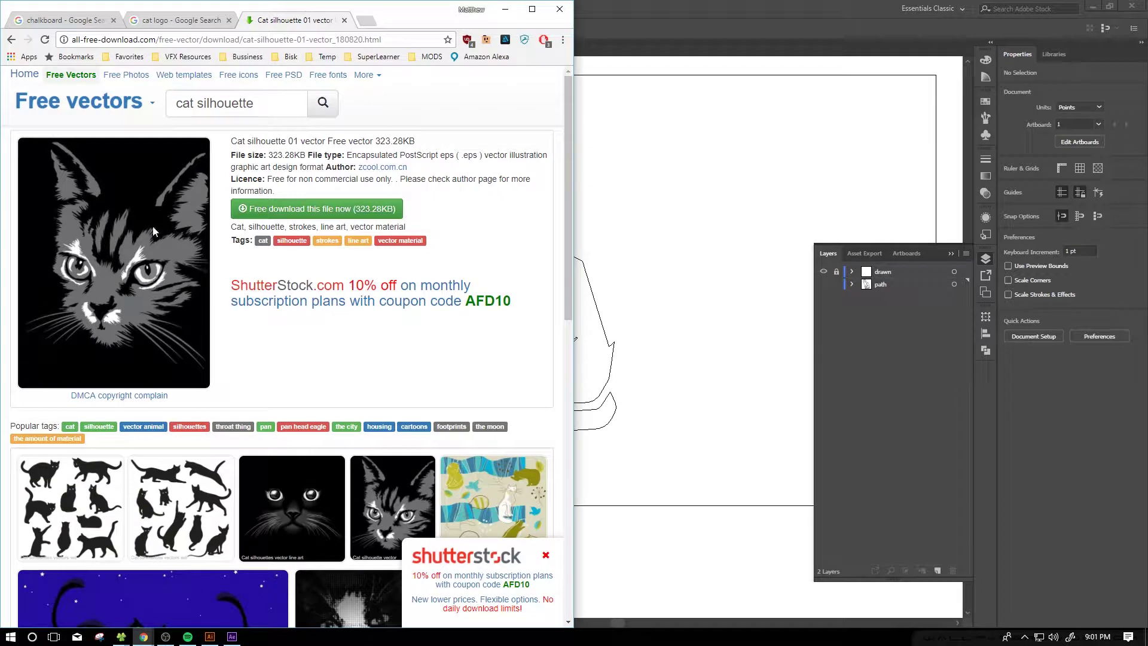
scroll(144, 207, up, 2)
scroll(91, 300, down, 10)
scroll(179, 290, up, 10)
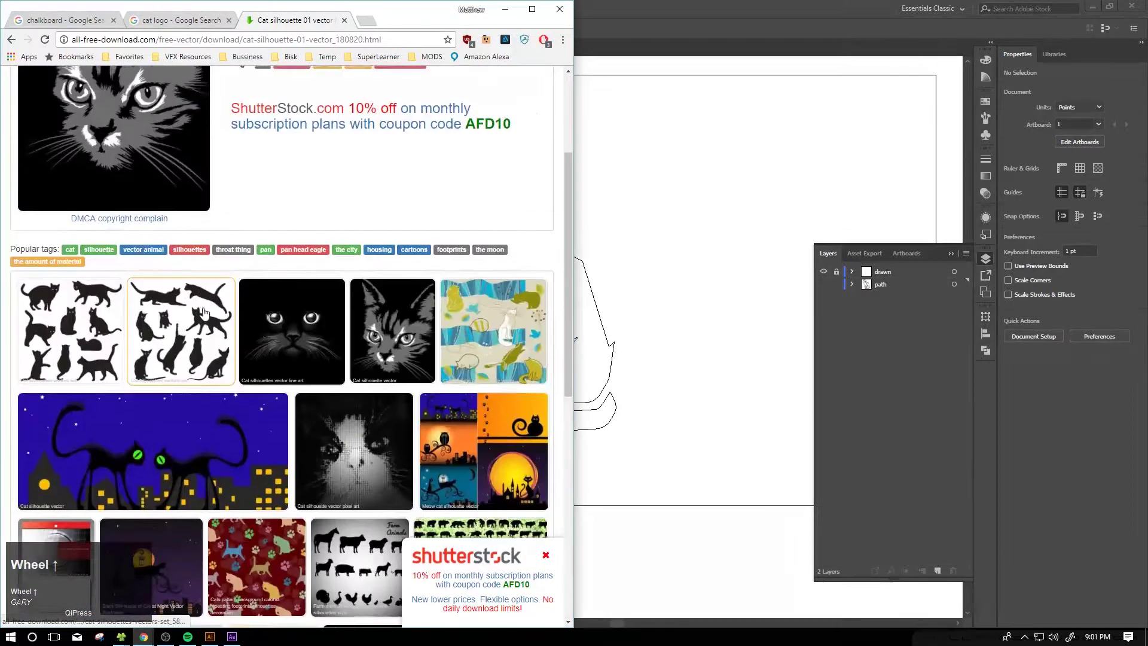
Shorten the search term to "cat", rerun the free vector search, browse the results and select the search text
drag(197, 103, 312, 113)
key(BackSpace)
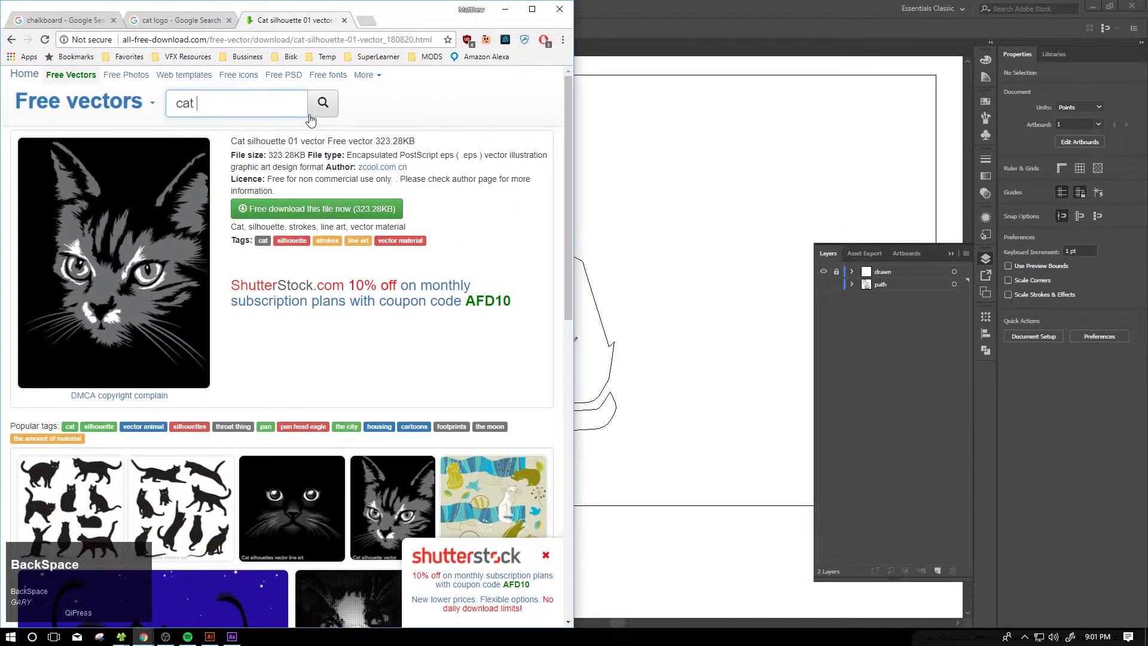
key(Return)
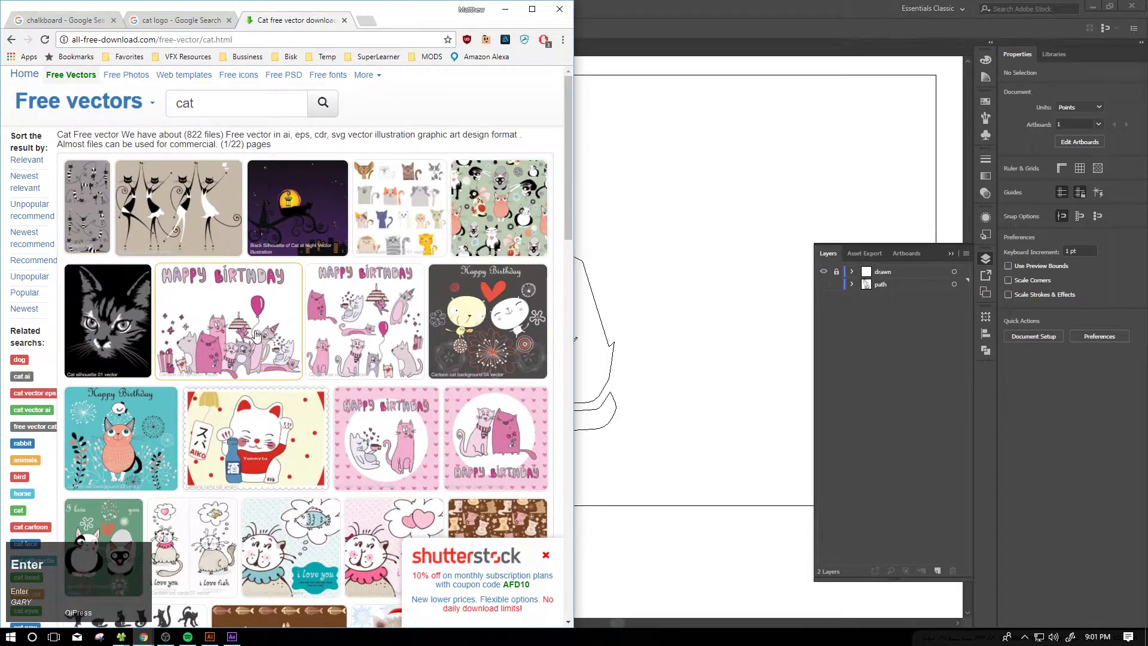
scroll(282, 329, down, 3)
scroll(283, 330, down, 4)
scroll(283, 329, up, 9)
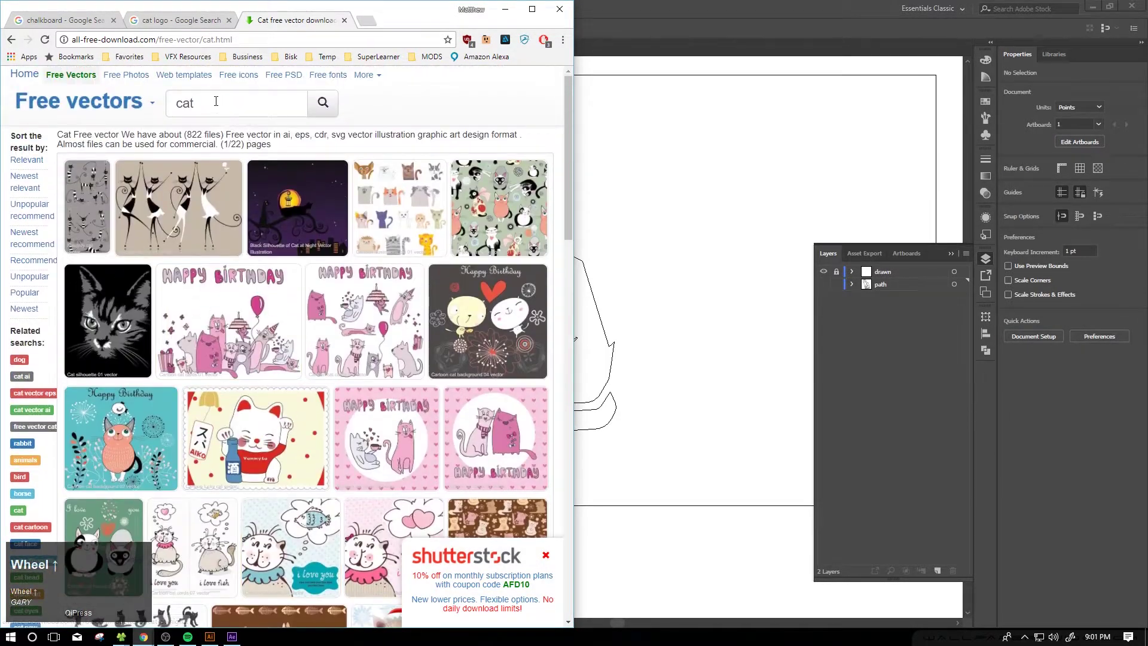
click(239, 362)
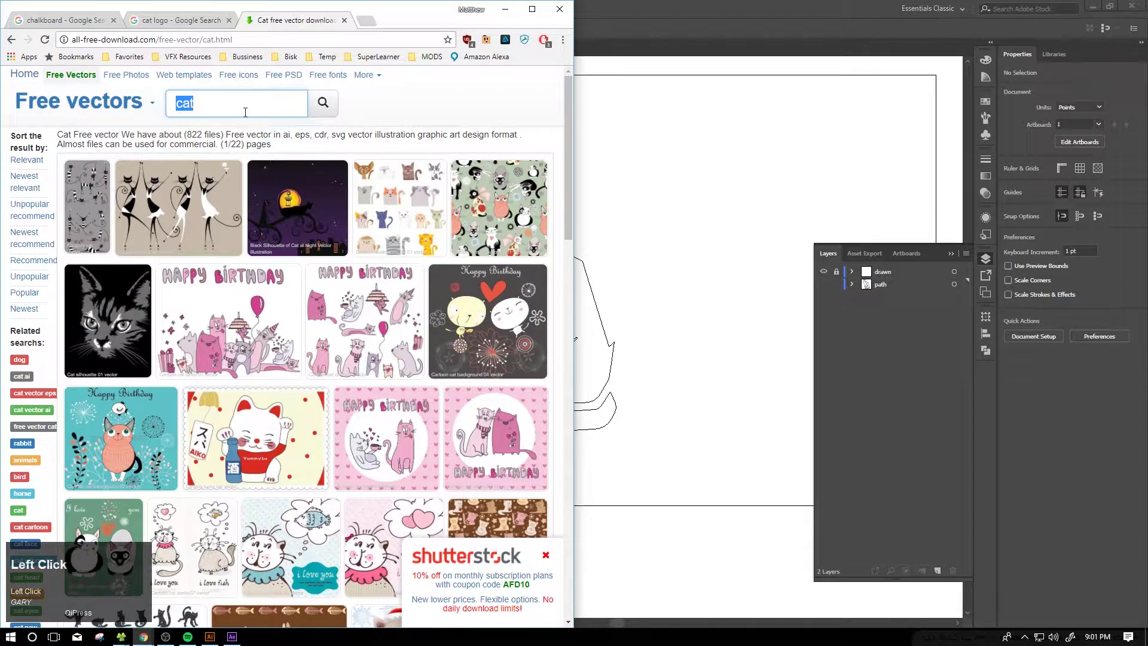
Minimize the browser, switch to After Effects and move the current time in the Cat Drawing composition to 0:00:02:18
click(620, 3)
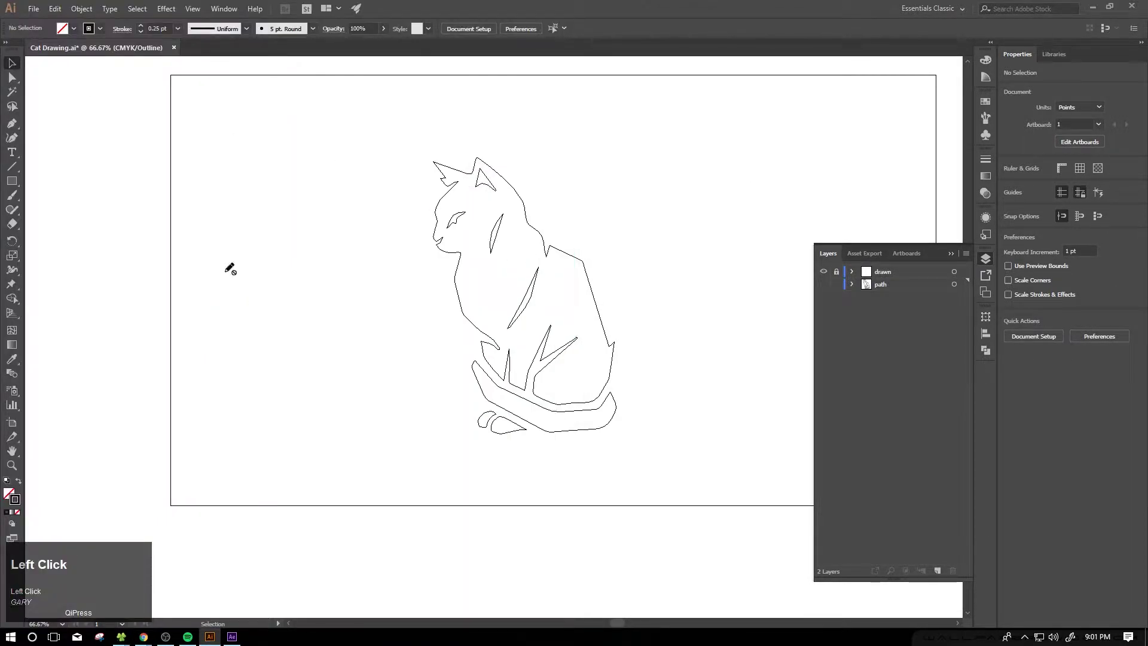
click(232, 636)
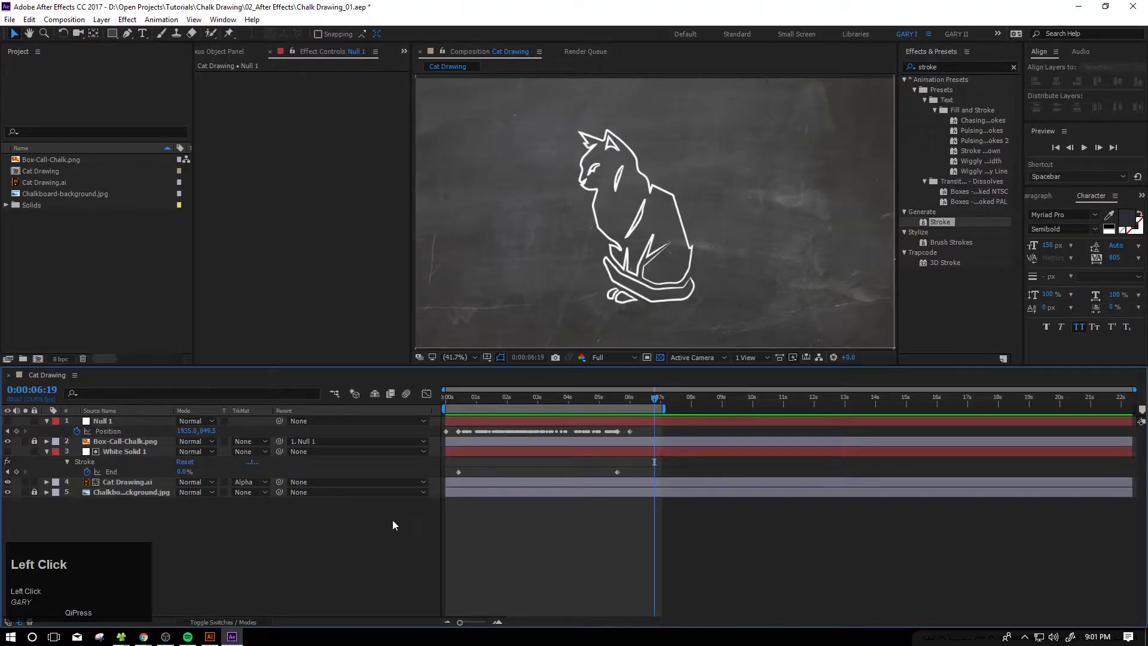
mouse_move(566, 401)
mouse_down()
mouse_move(504, 397)
mouse_move(529, 398)
mouse_up()
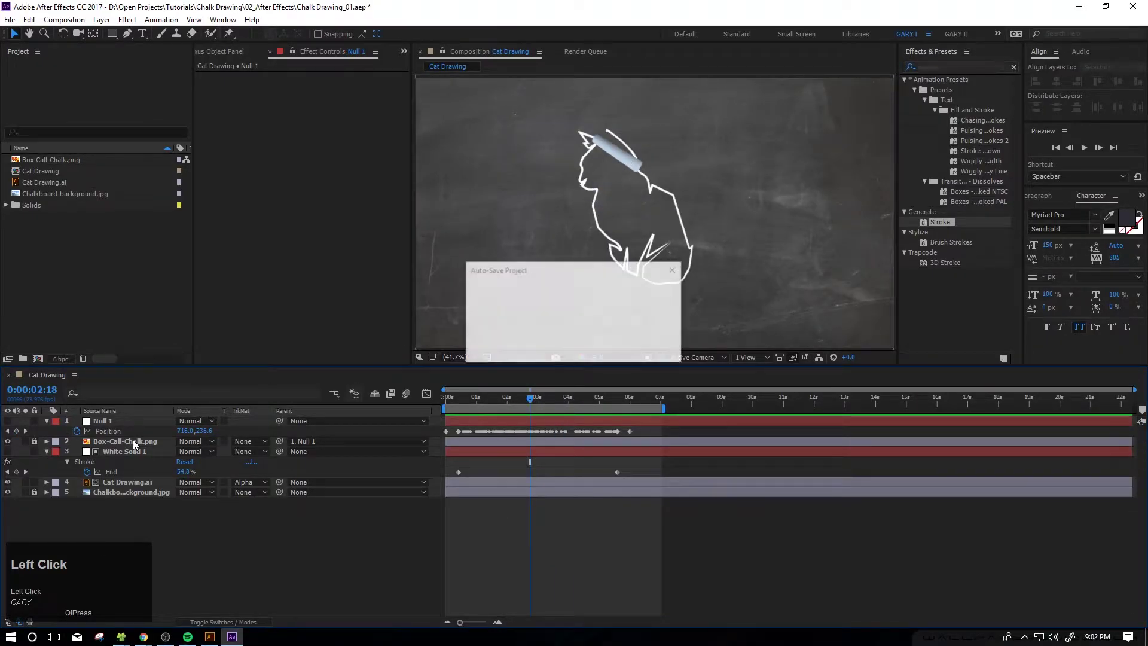
Unlock the Box-Call-Chalk.png layer and reveal its Rotation property
click(34, 441)
click(116, 420)
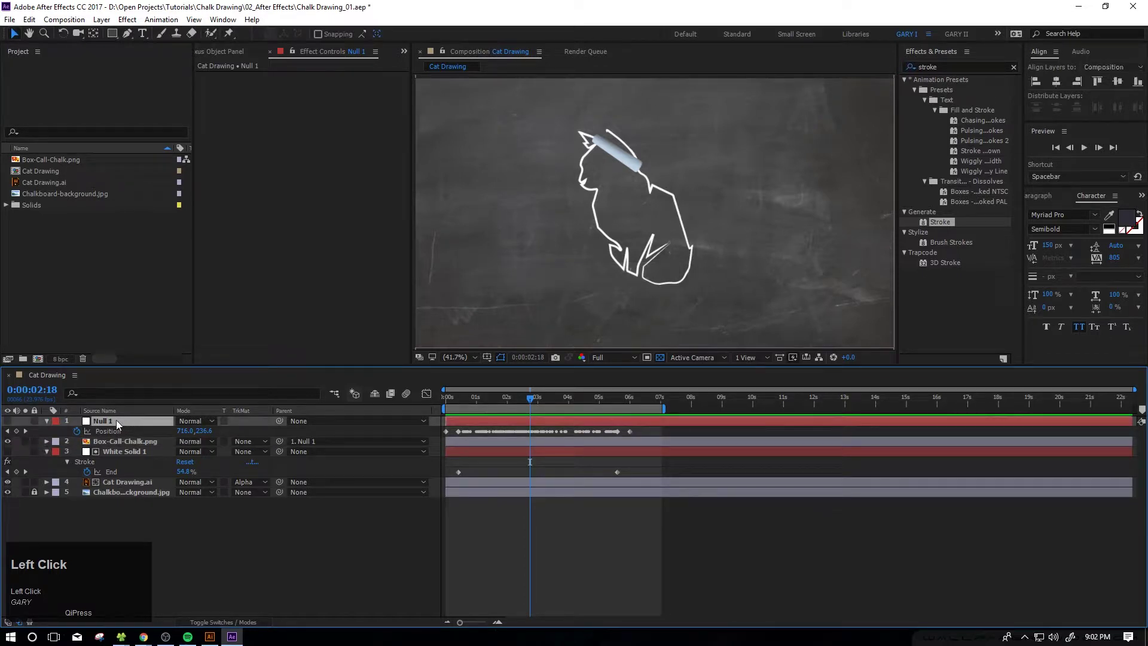
click(126, 440)
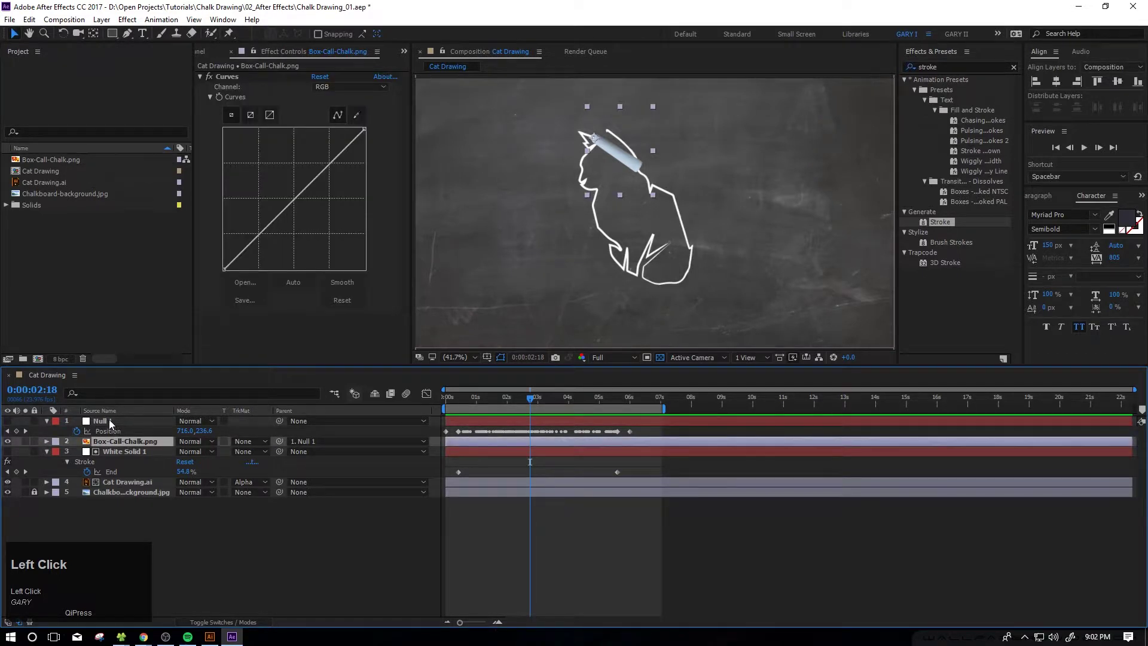
click(112, 422)
click(123, 440)
key(r)
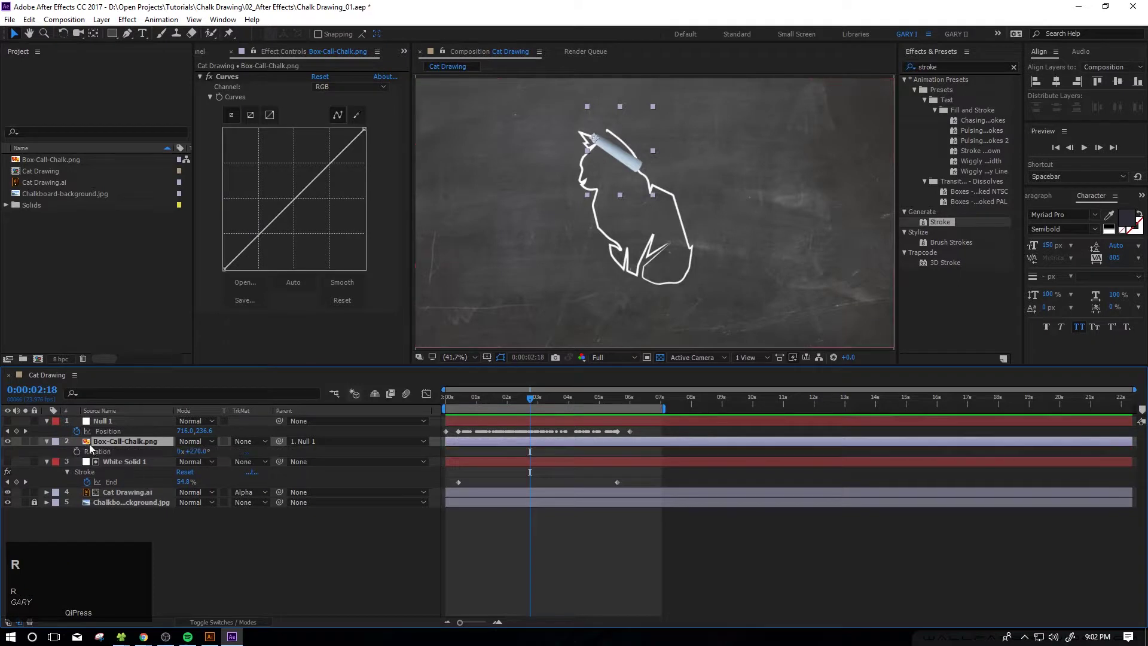
Try to make the chalk layer's rotation wobble with the expression transform.rotation(wiggle,5,20) and preview it
alt+click(75, 452)
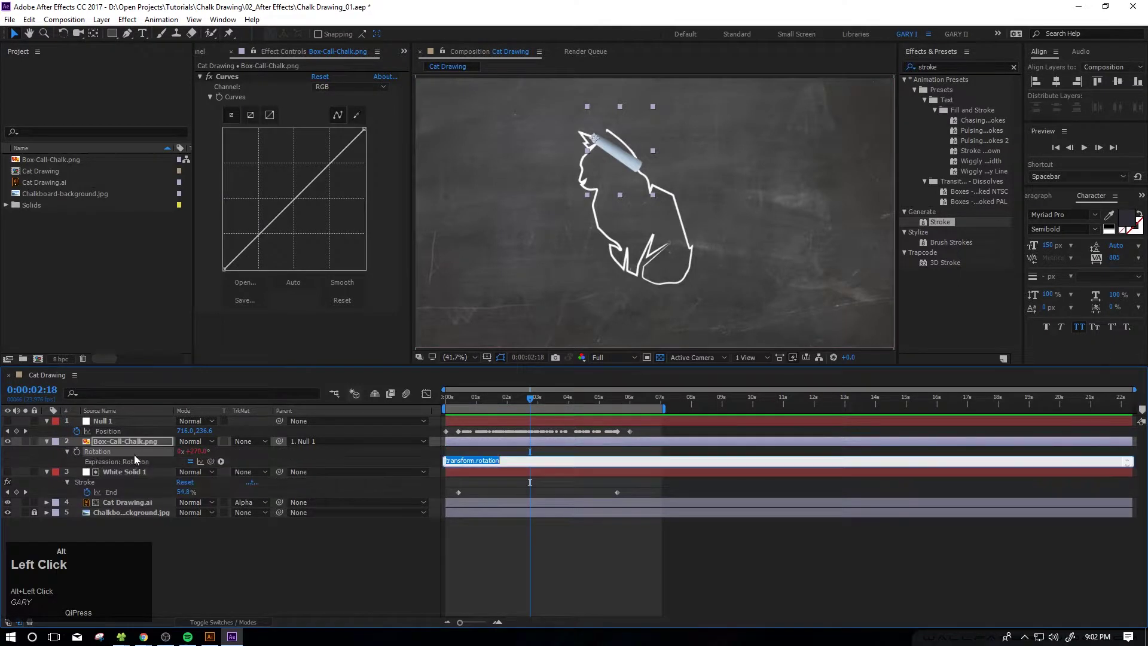
click(343, 584)
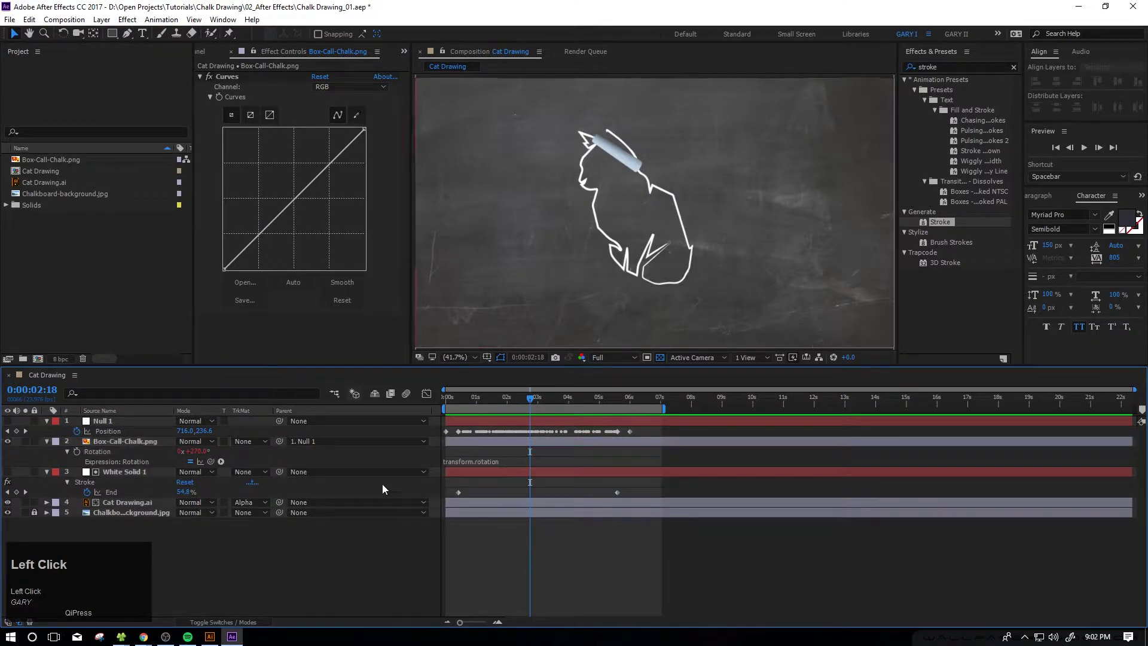
click(507, 461)
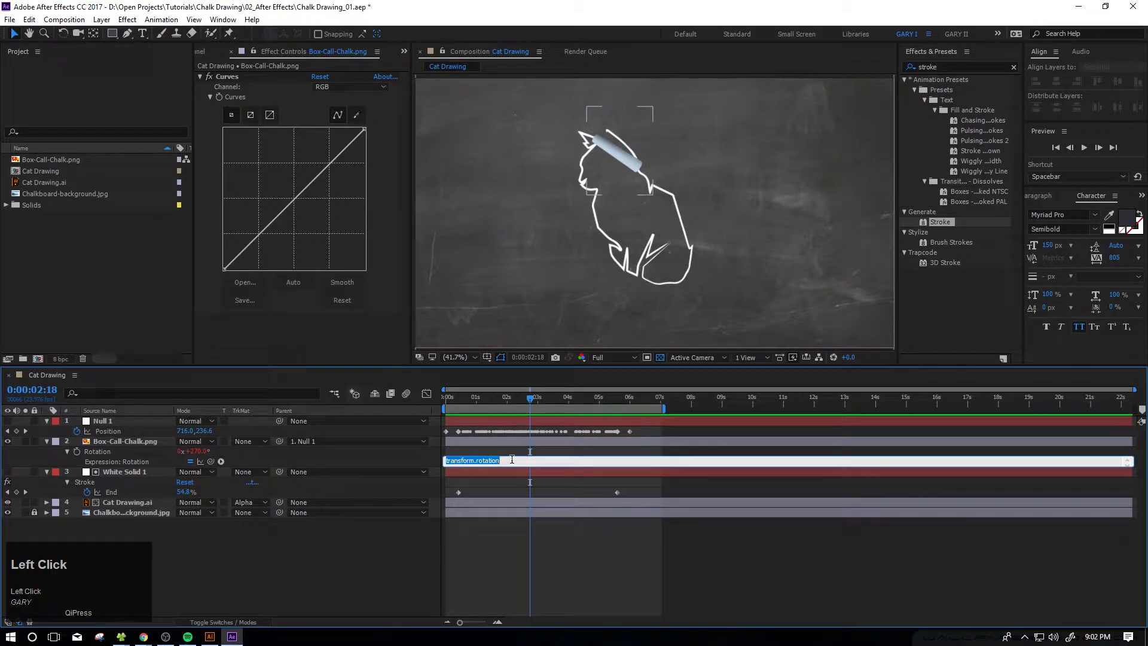
click(541, 563)
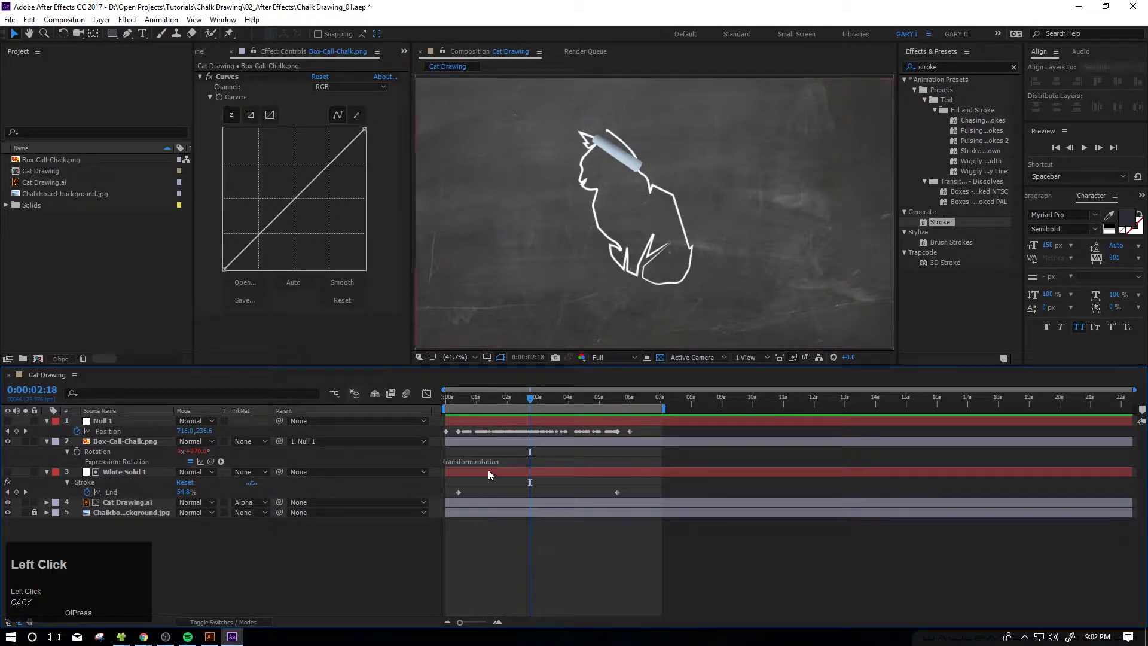
click(508, 461)
click(513, 456)
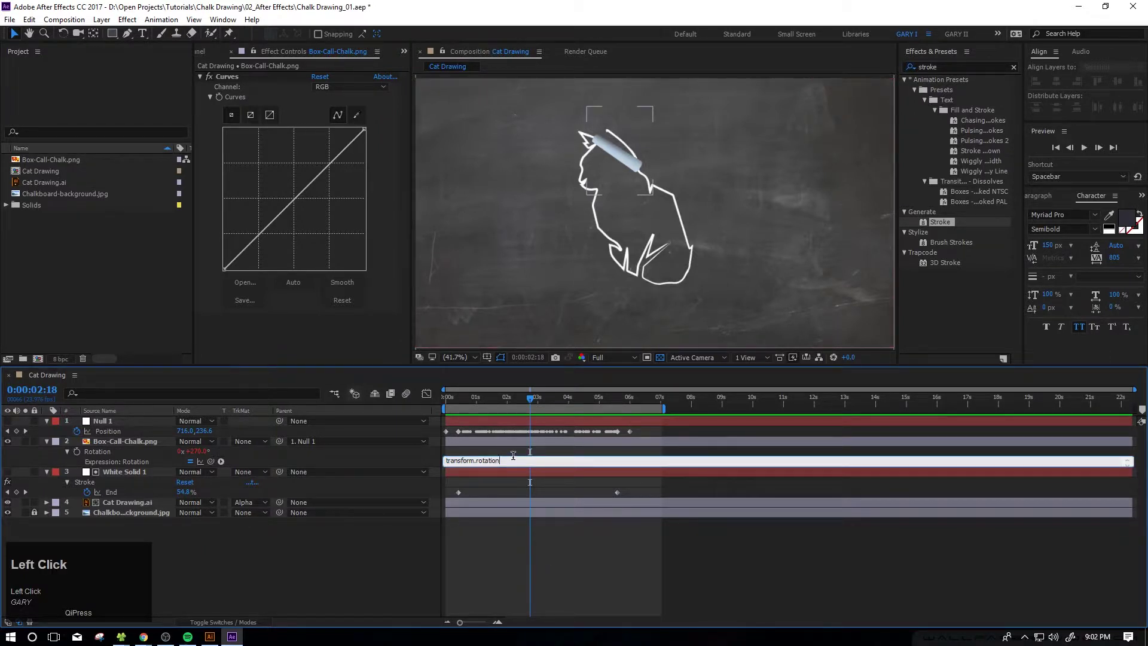
text(())
key(BackSpace)
text(wiggle,5,20))
click(568, 618)
key(space)
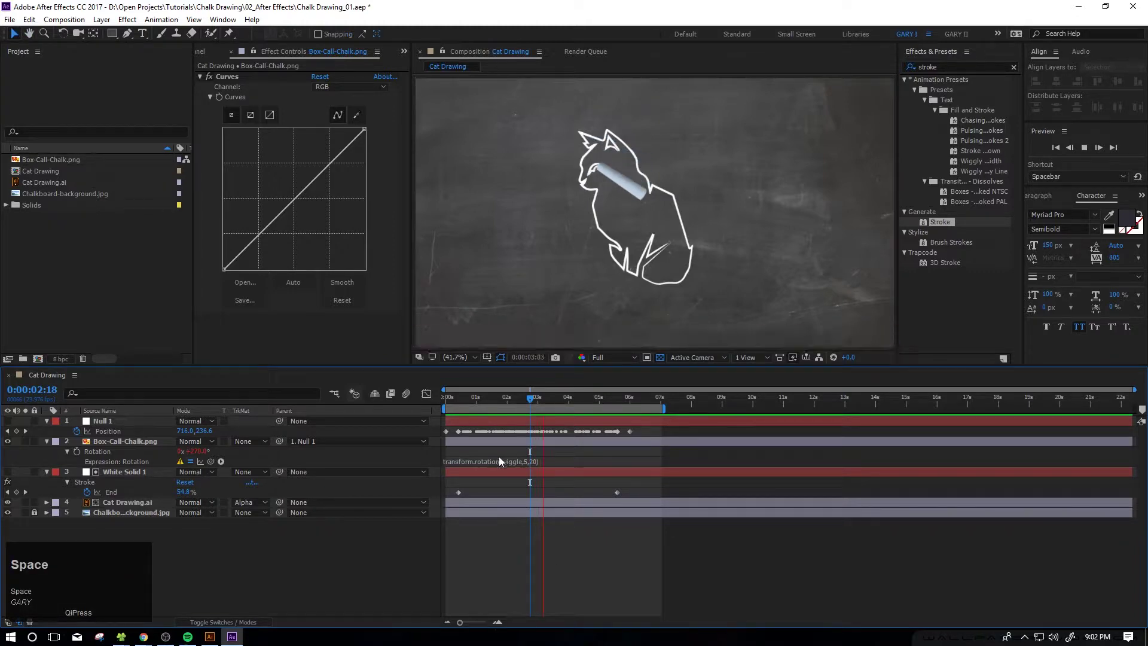
Reduce the chalk's rotation expression to (wiggle,5,20) and preview the animation from the start
click(490, 461)
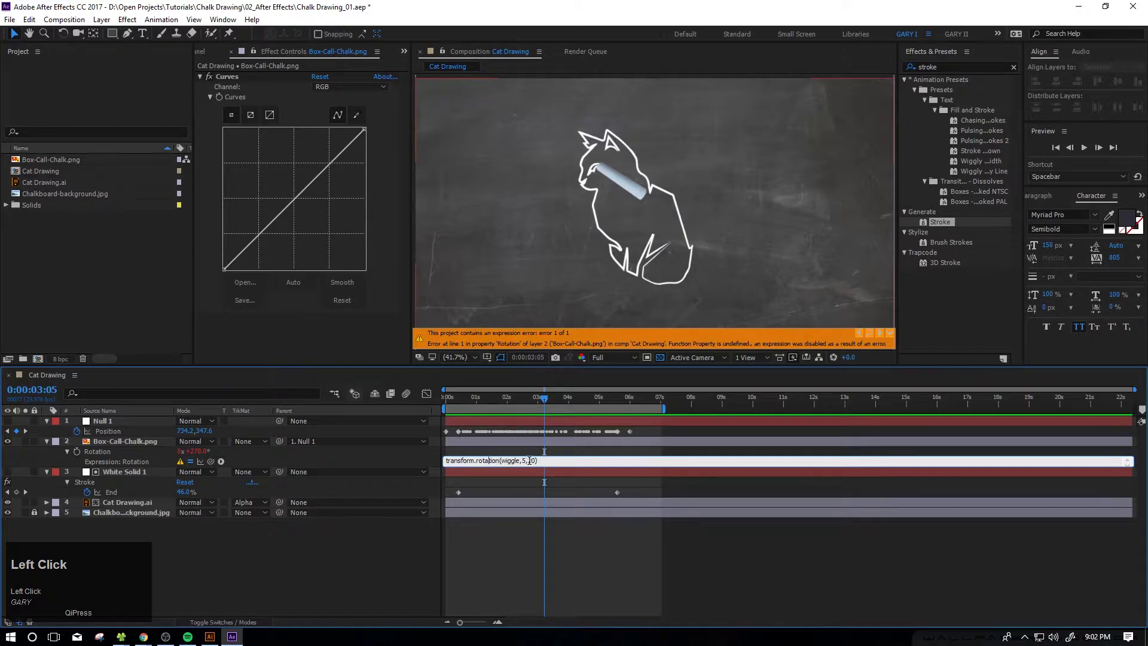
drag(498, 462, 538, 462)
key(ctrl+c)
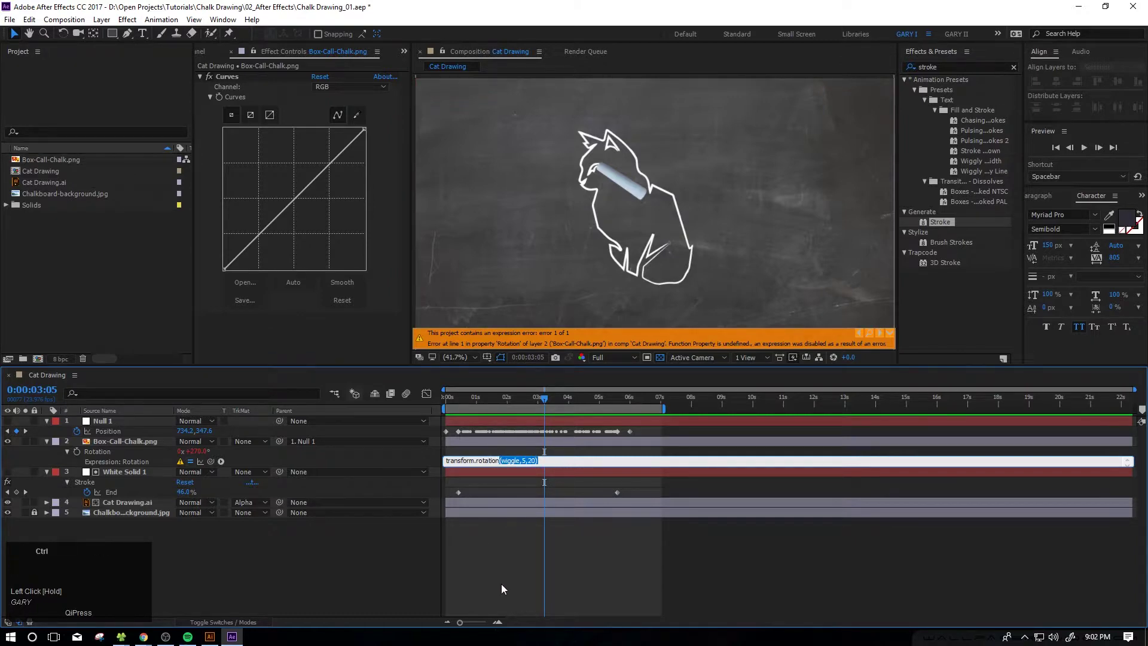
key(Delete)
click(500, 489)
click(497, 460)
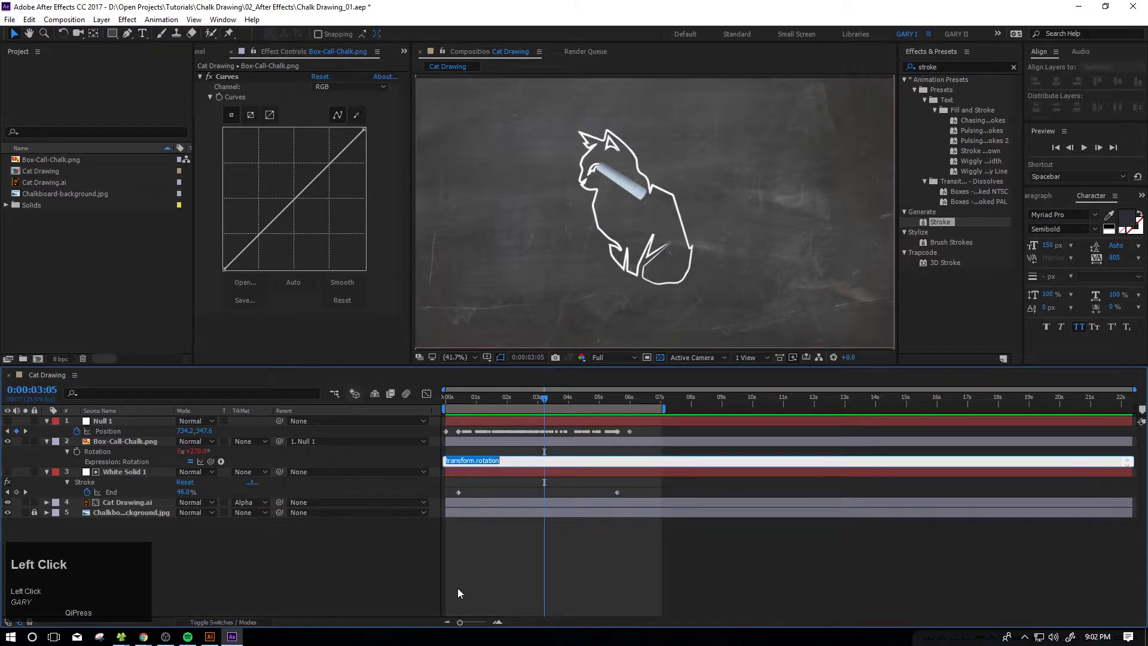
key(ctrl+v)
click(481, 574)
drag(477, 399, 410, 393)
key(space)
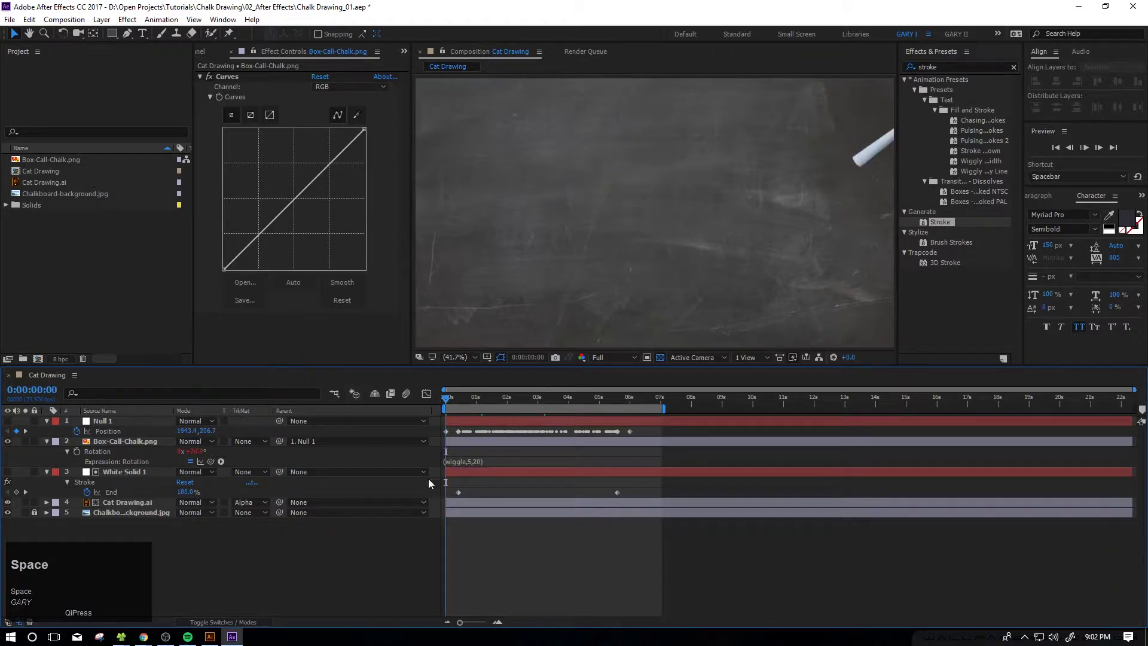
Append +270 to the chalk's rotation expression so it reads (wiggle,5,20)+270, and preview it
click(496, 455)
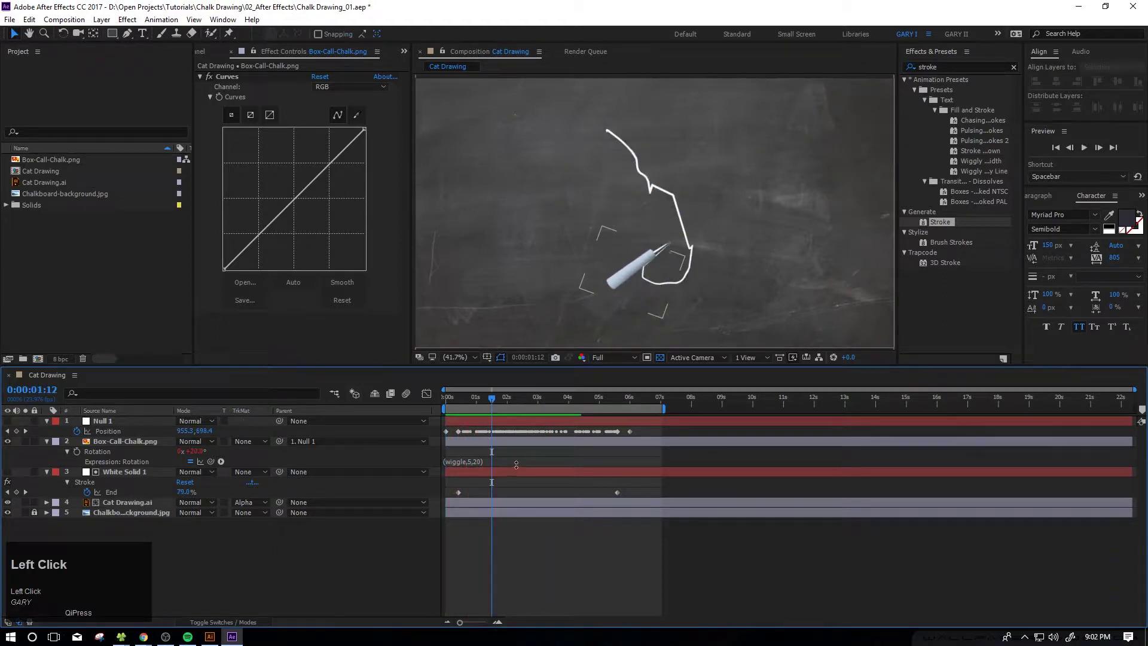
click(496, 460)
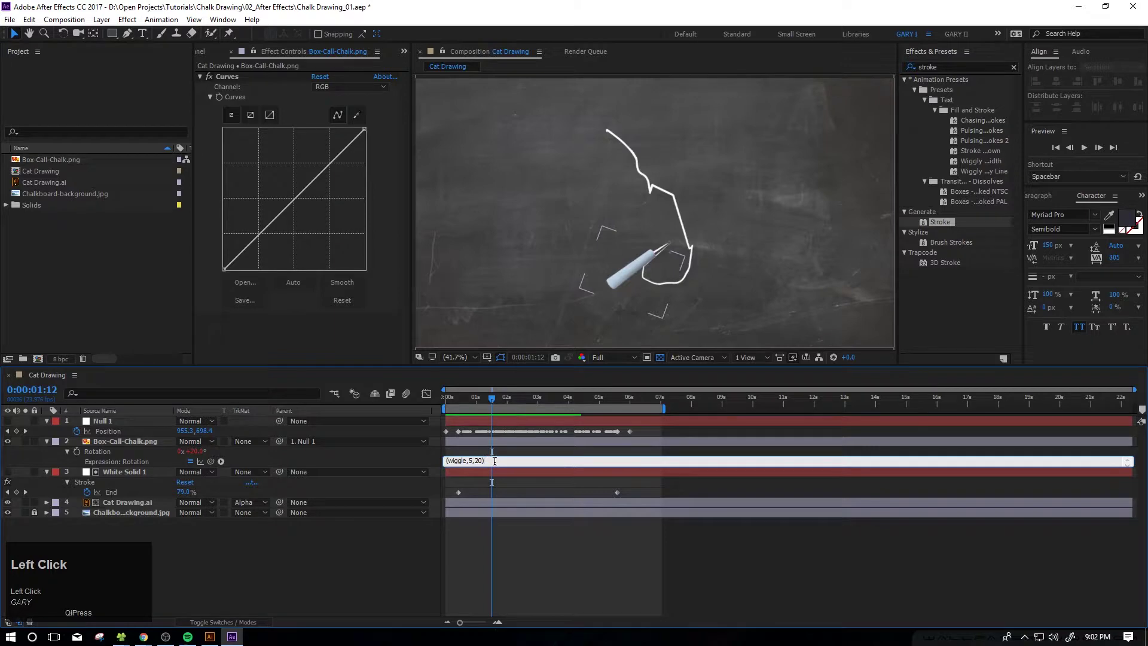
key(BackSpace)
text(+270)
click(493, 544)
key(space)
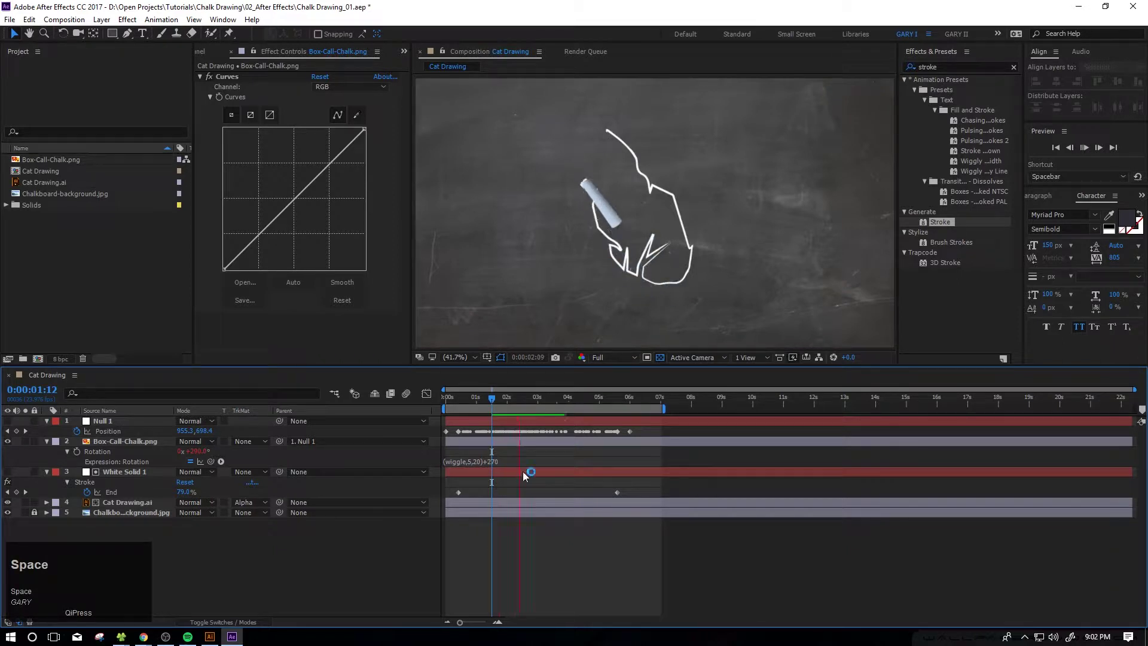
Rewrite the chalk's rotation expression as 270+(wiggle,5,20) and preview the movement
click(502, 461)
key(BackSpace)
key(BackSpace)
key(BackSpace)
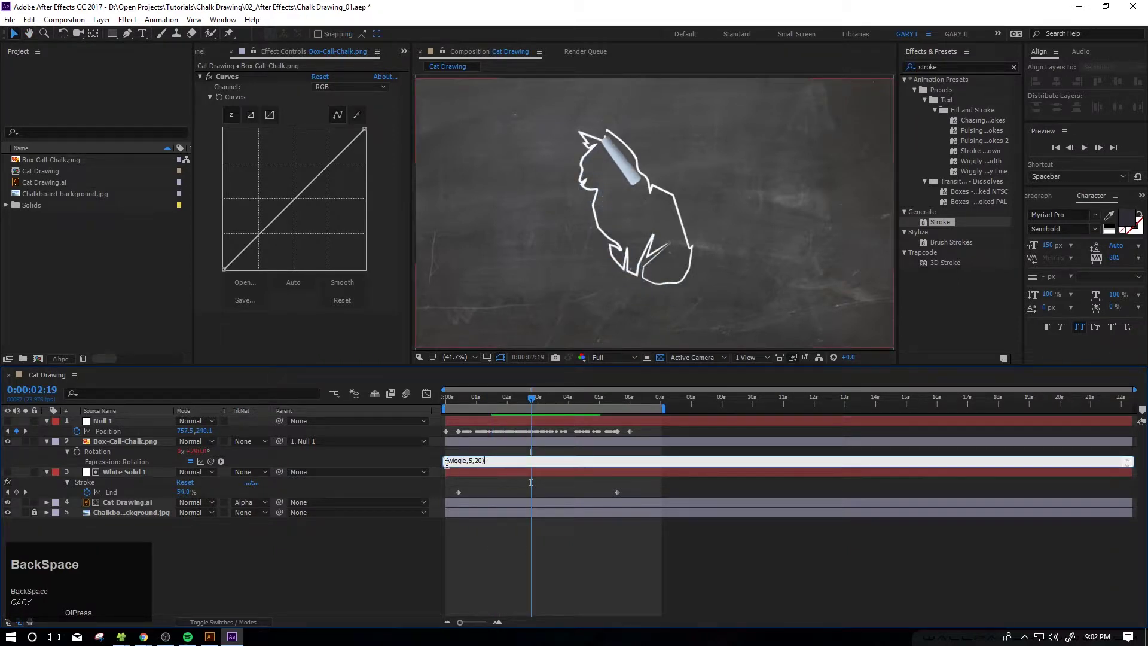
click(447, 461)
text(2)
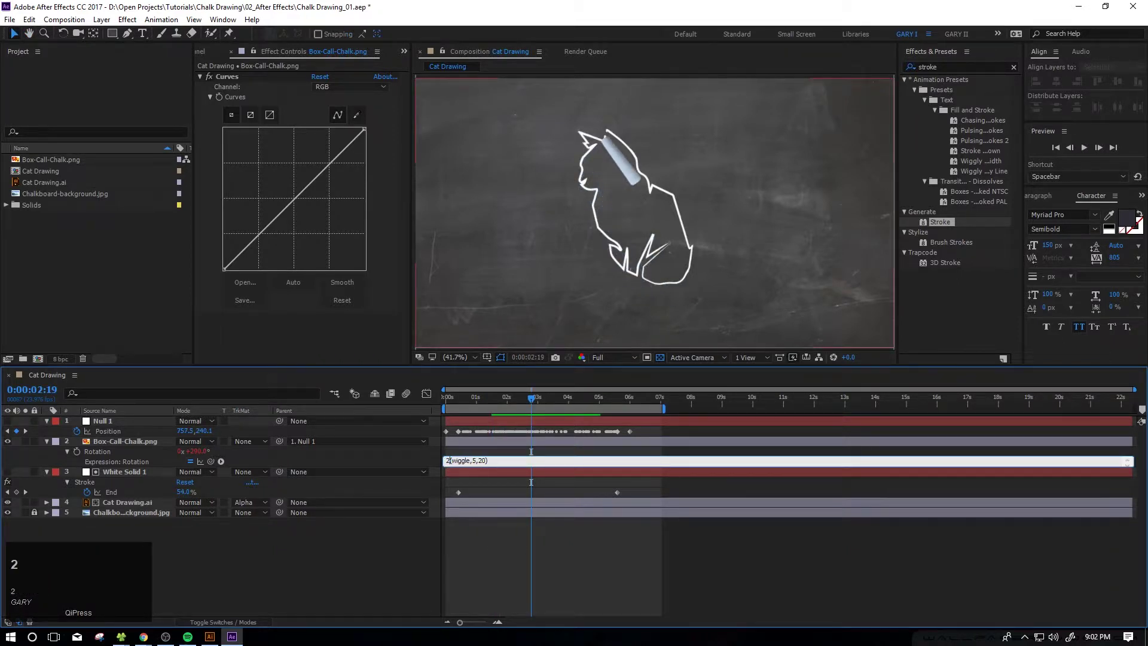
text(70=)
key(BackSpace)
text(+)
click(510, 552)
key(space)
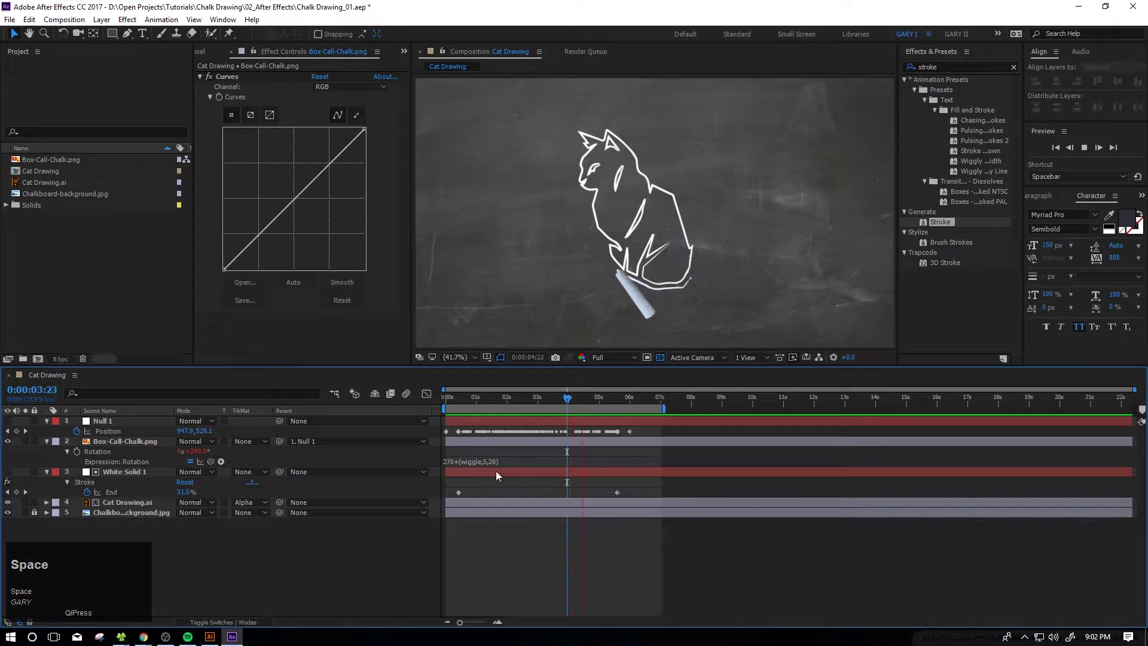
Return to the start of the timeline and clear the expression from the chalk layer's rotation
drag(532, 398, 434, 394)
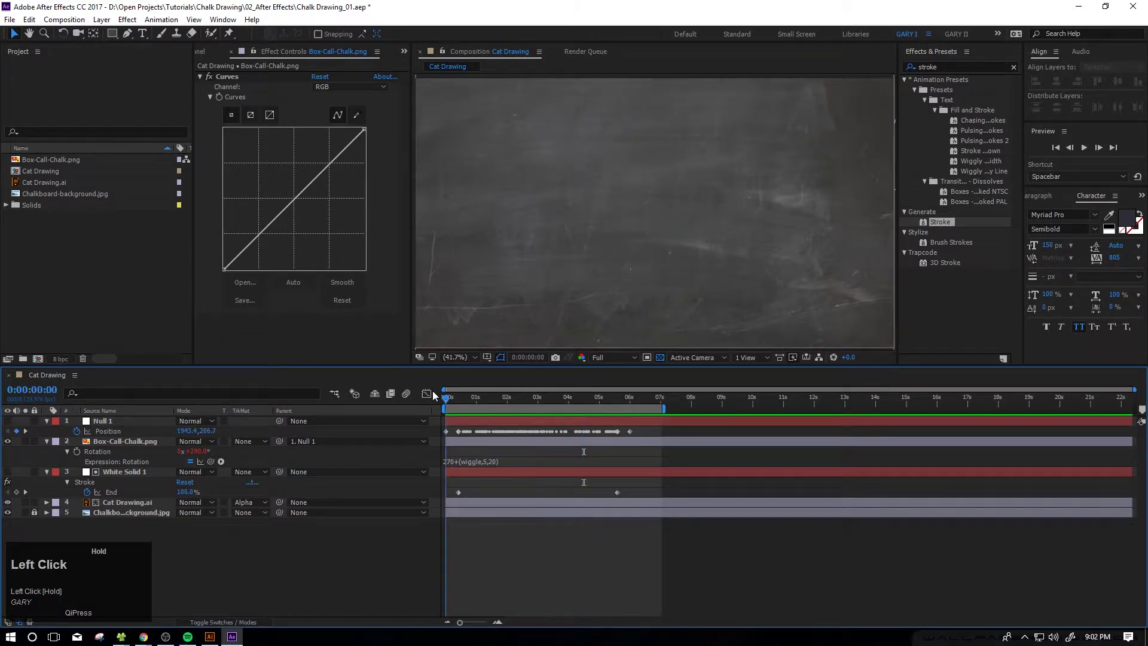
click(483, 461)
key(BackSpace)
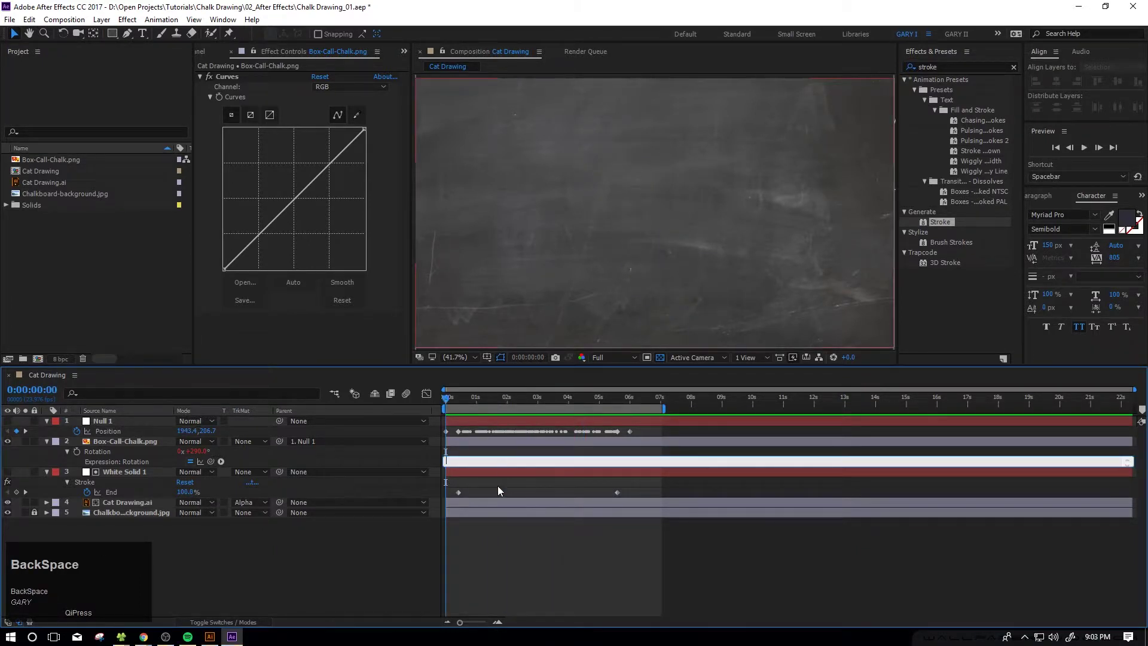
click(497, 486)
Reveal the Null 1 layer's rotation, add the expression (wiggle,5,20) to it and preview the animation
click(103, 421)
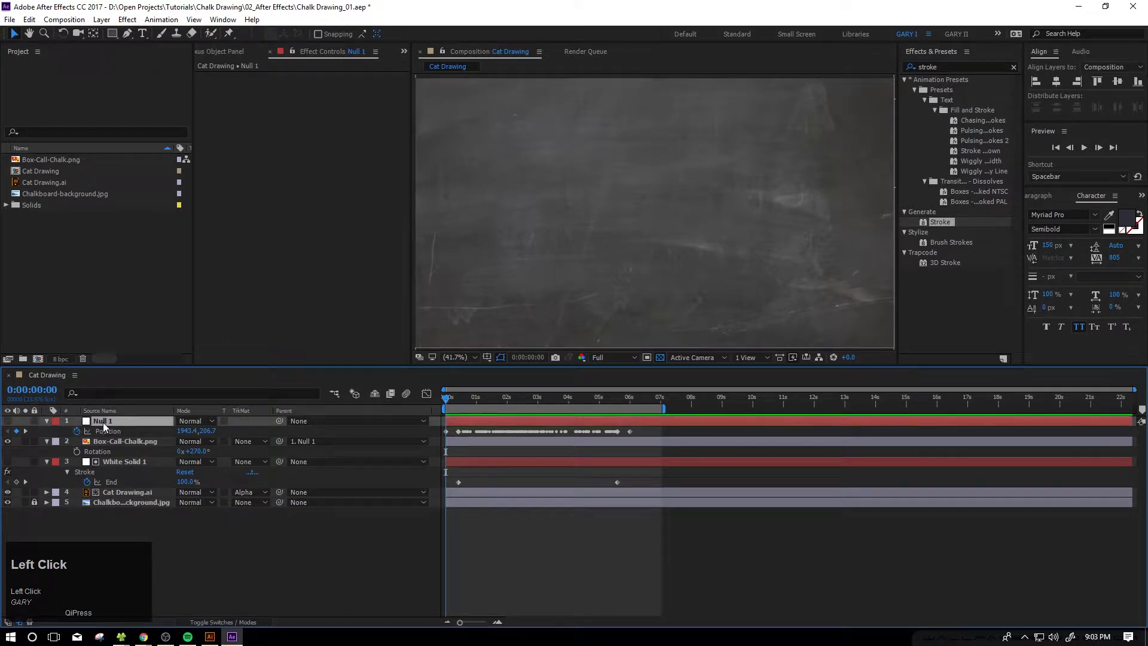
key(r)
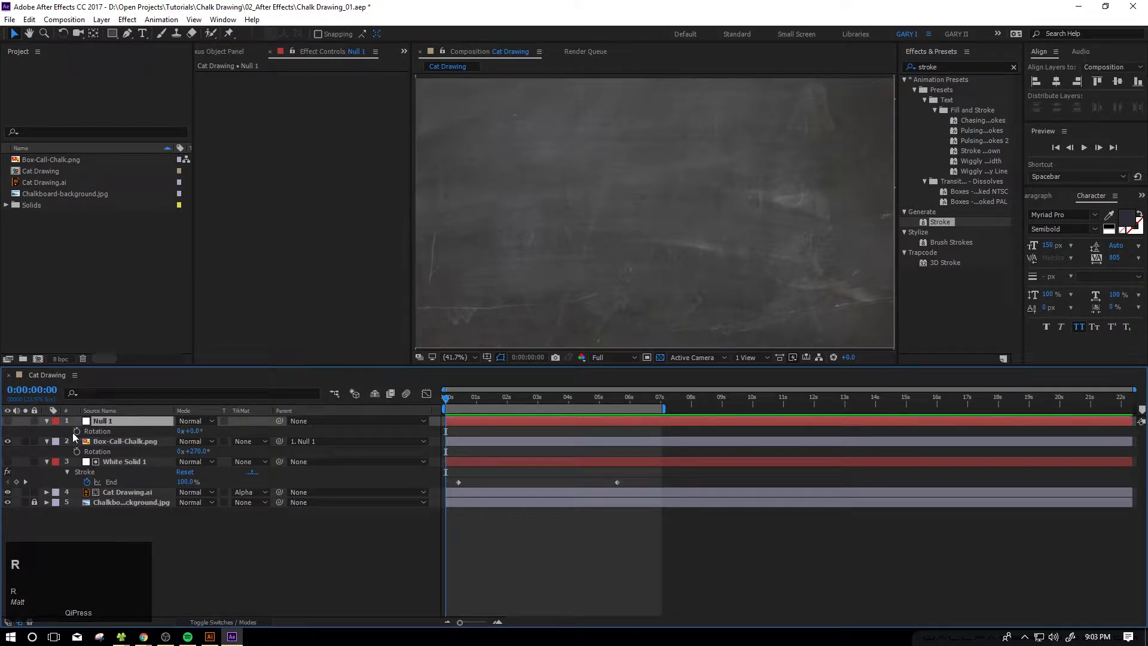
alt+click(77, 431)
text(wiggle(5,20))
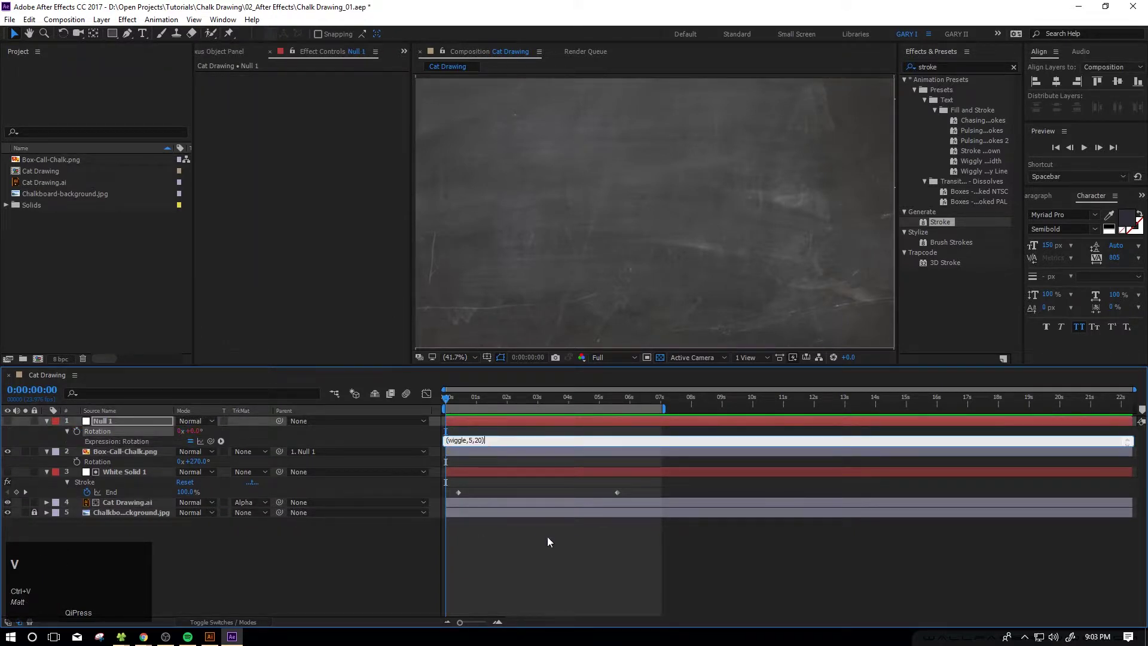
click(547, 536)
key(space)
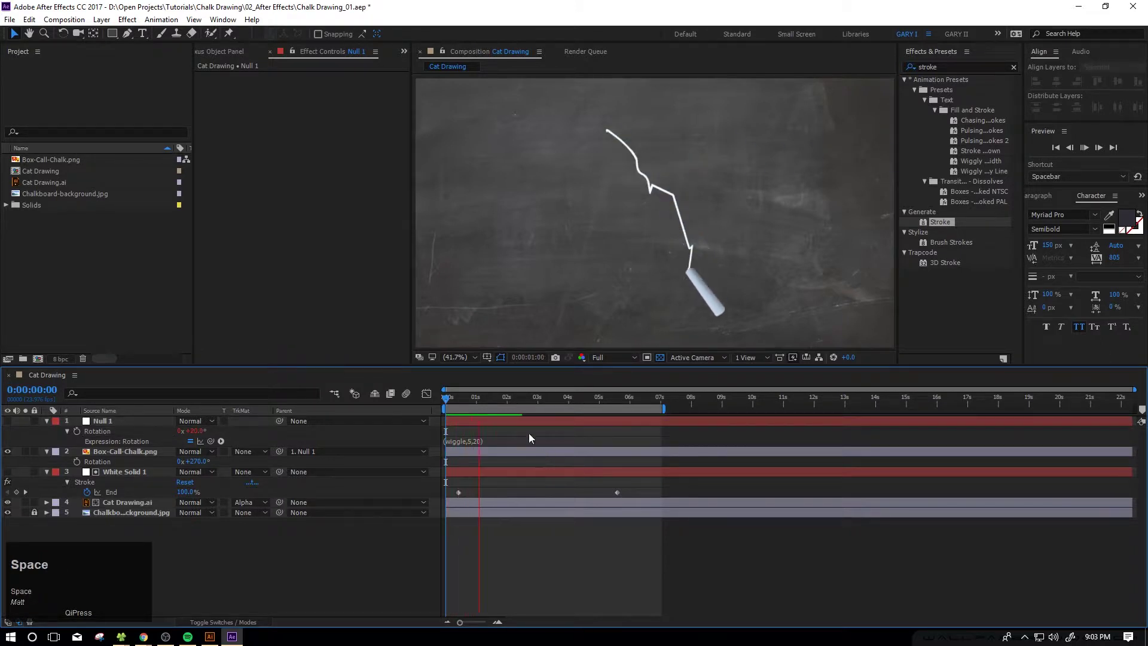
Try to correct Null 1's rotation expression by changing the frequency to 10 and replacing the comma after wiggle with an opening parenthesis
click(490, 437)
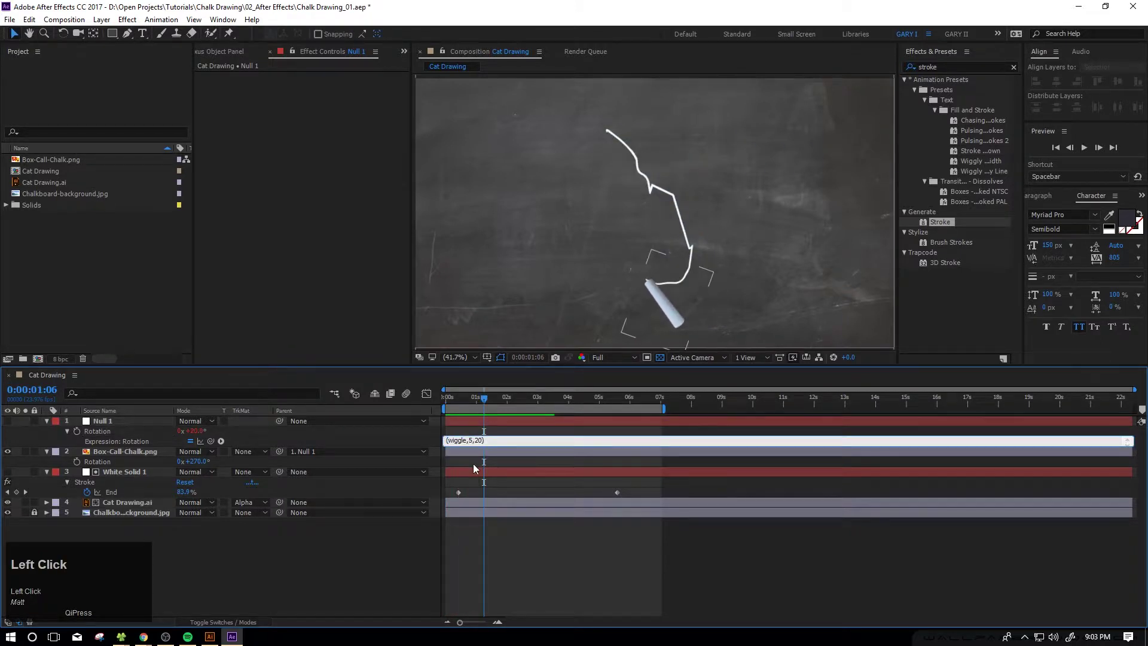
click(474, 438)
key(BackSpace)
text(10)
click(468, 439)
key(BackSpace)
text(()
click(487, 486)
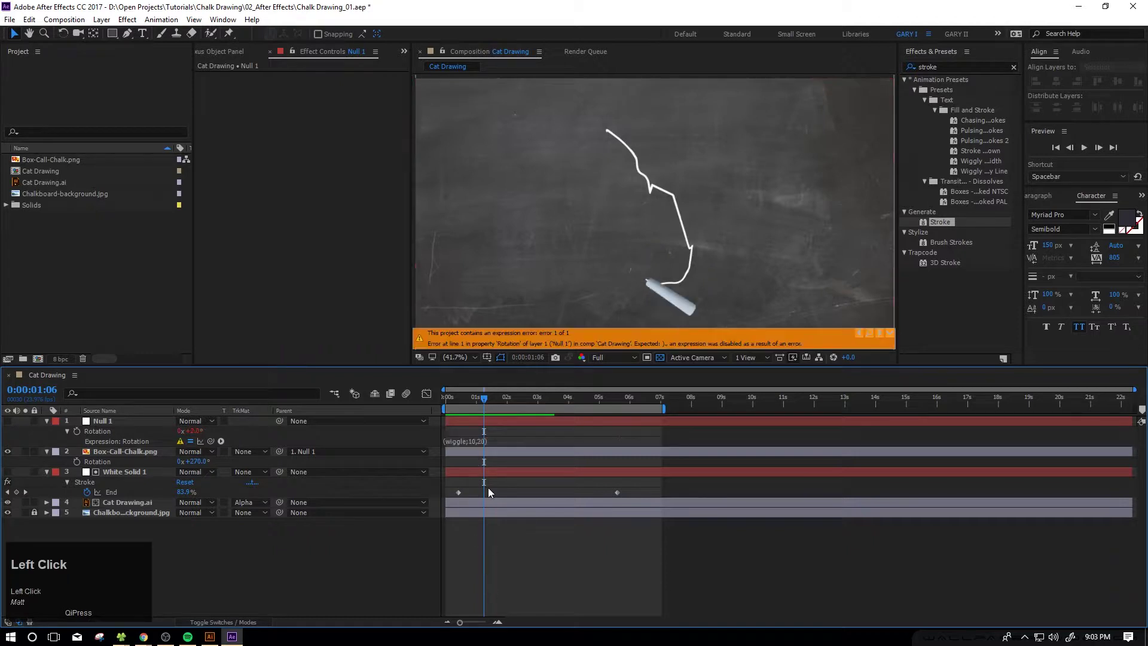
Replace Null 1's rotation expression with wiggle(5,20) and preview the chalk movement
click(485, 441)
text(wiggle)
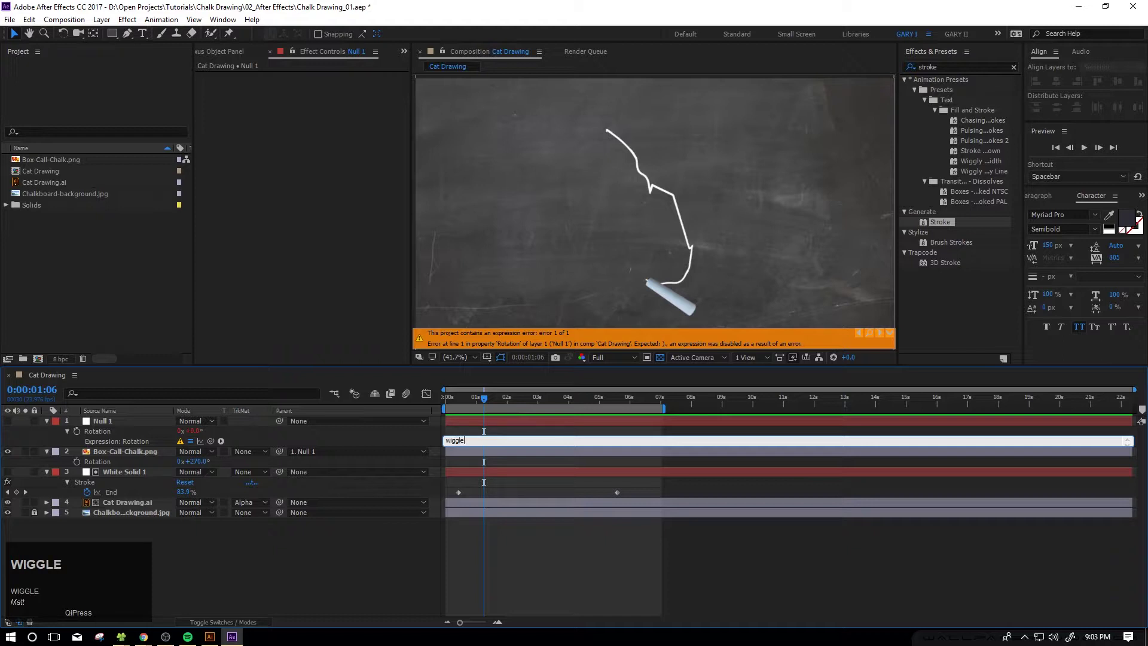
text(()
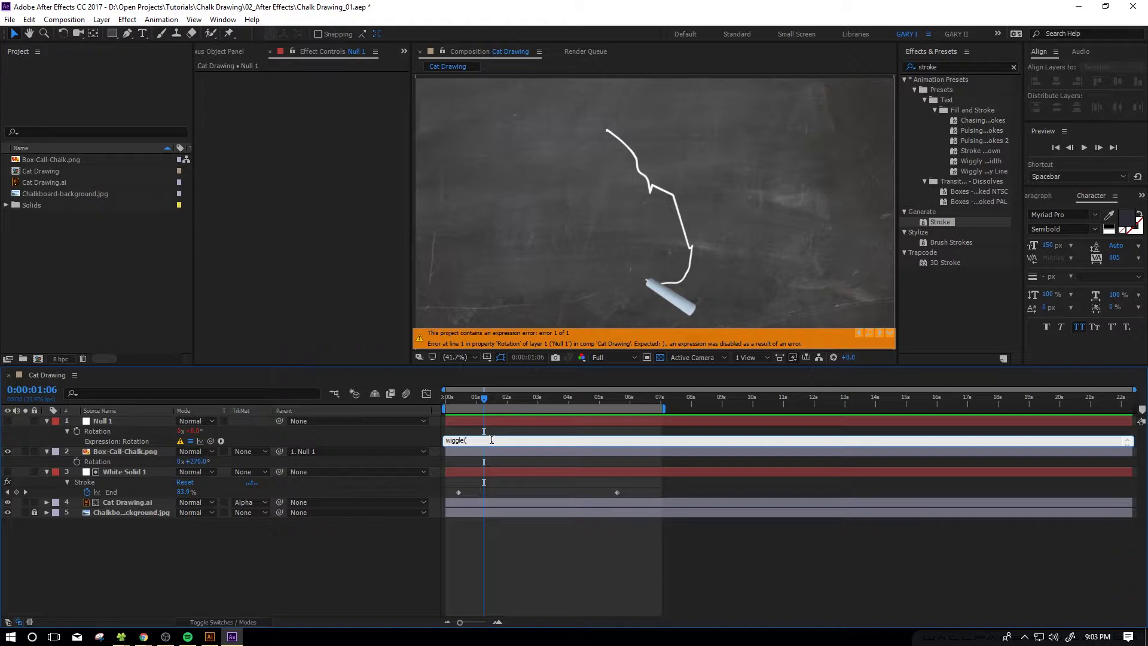
text(5,20)
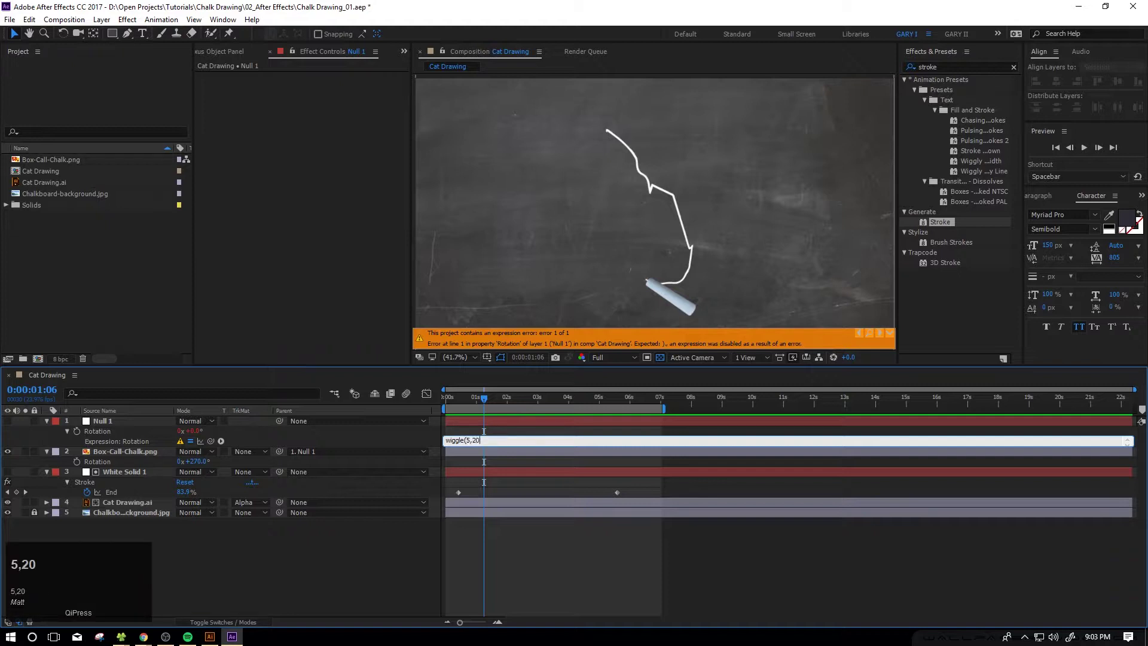
text())
click(570, 542)
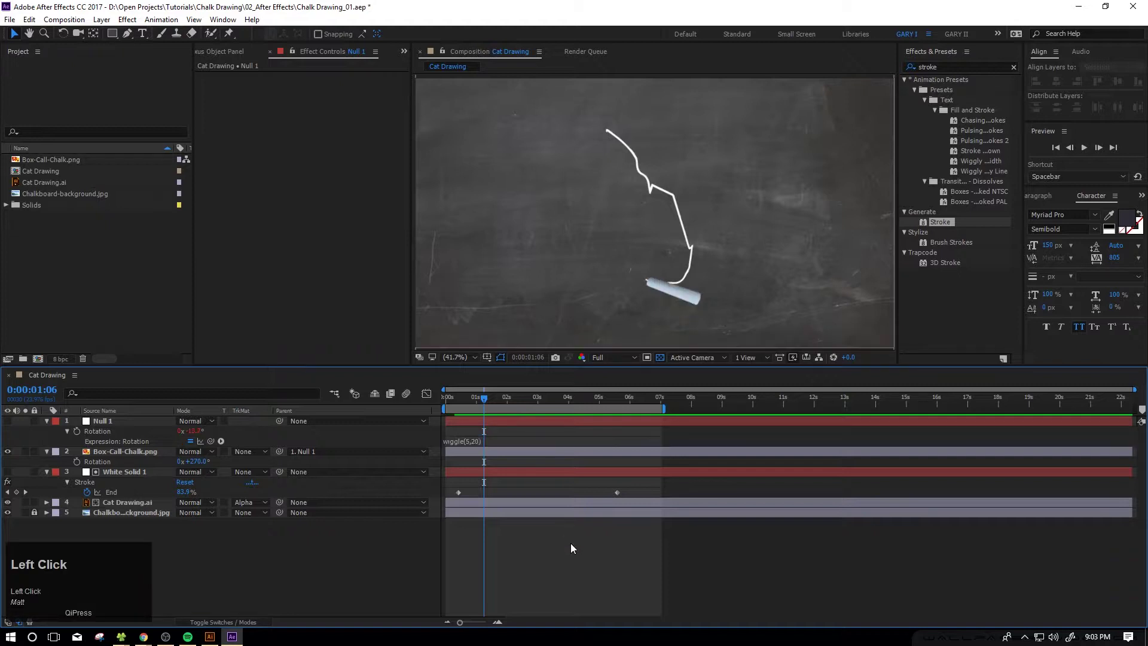
key(space)
Set Null 1's rotation expression to wiggle(10,20) and preview the chalk animation from the start of the timeline
click(468, 441)
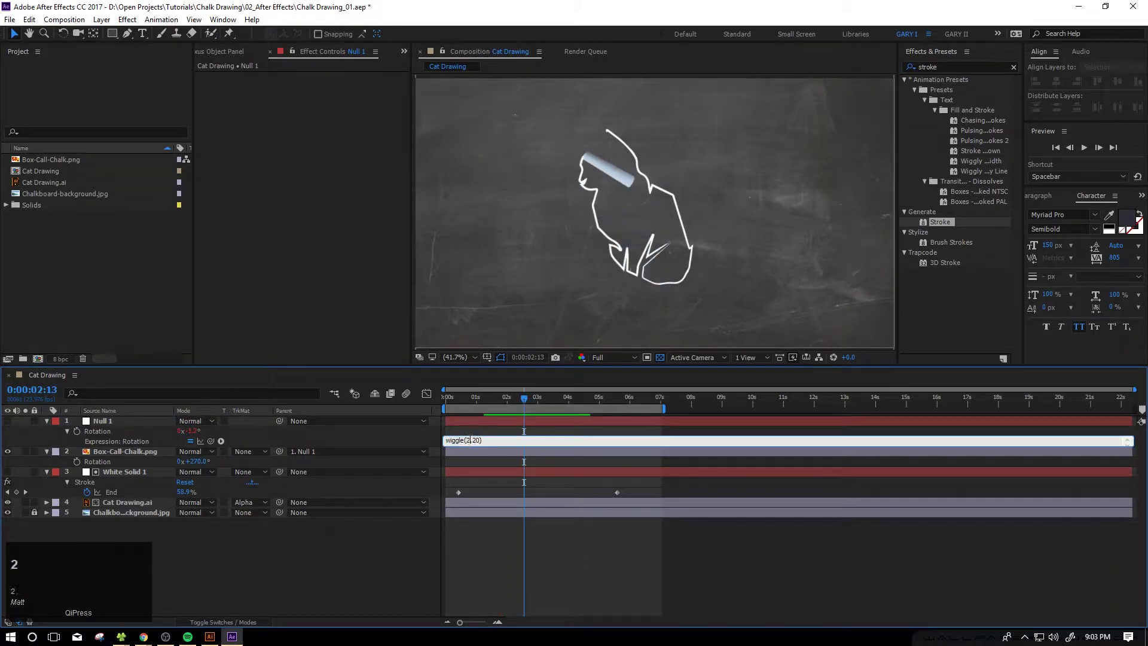
key(BackSpace)
text(10)
click(507, 587)
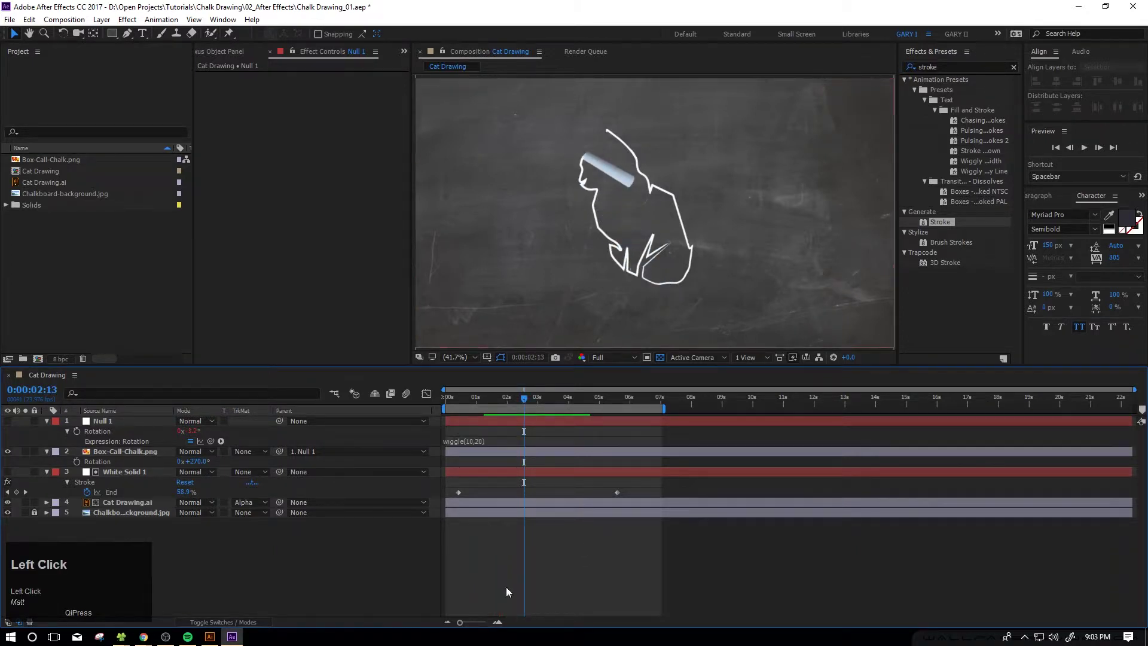
key(space)
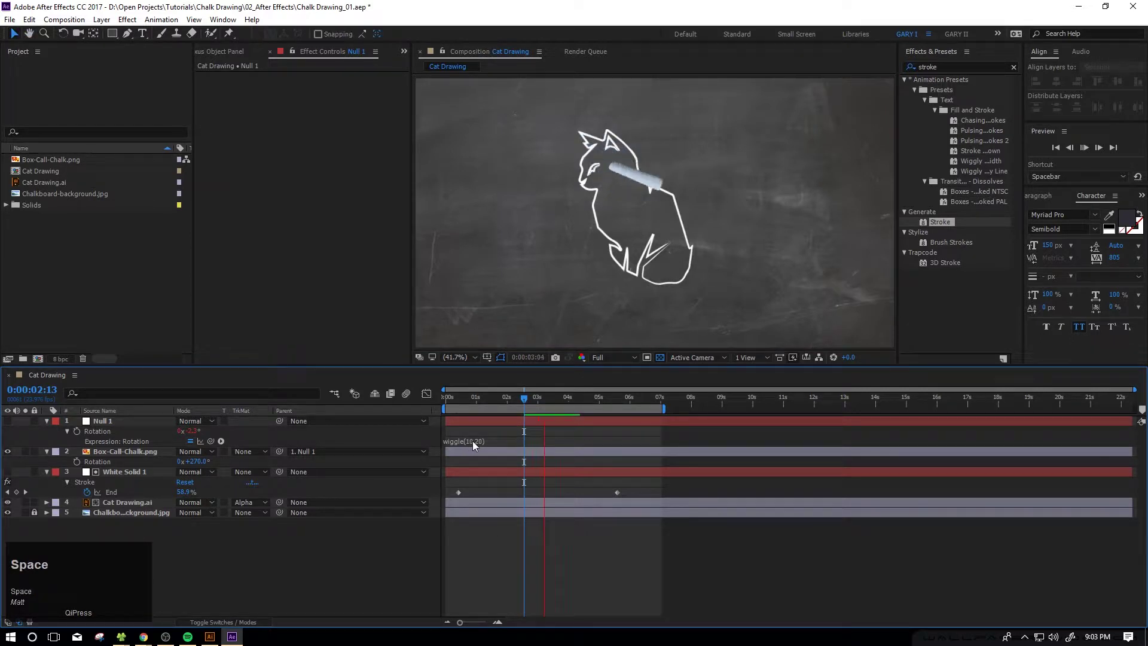
key(space)
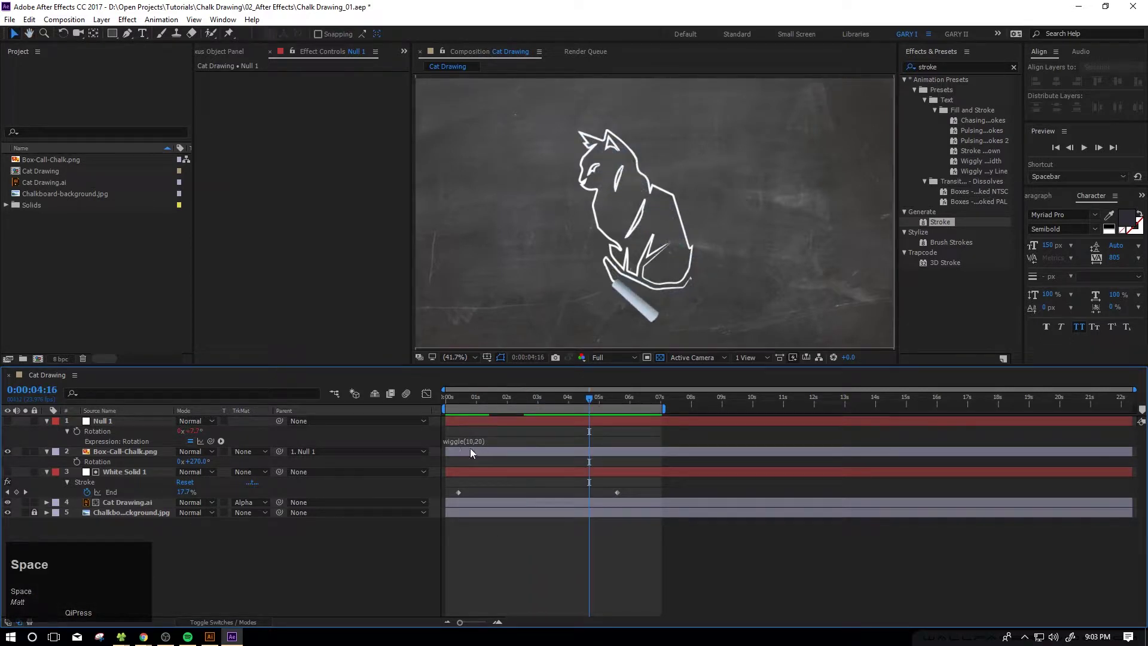
click(478, 397)
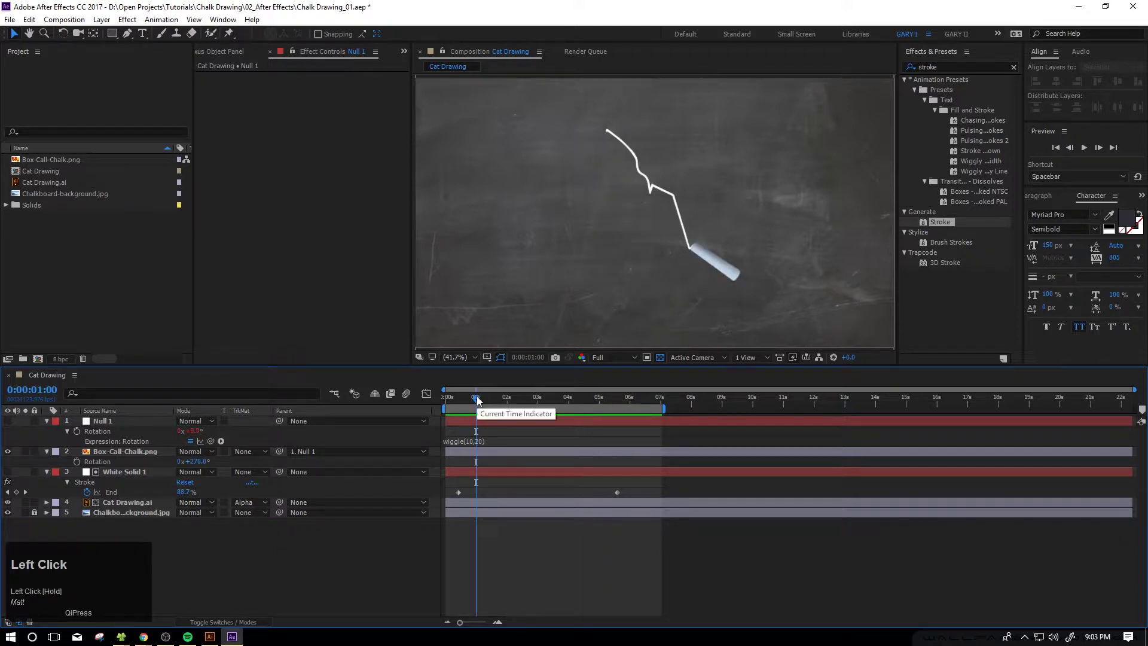
drag(476, 398, 464, 401)
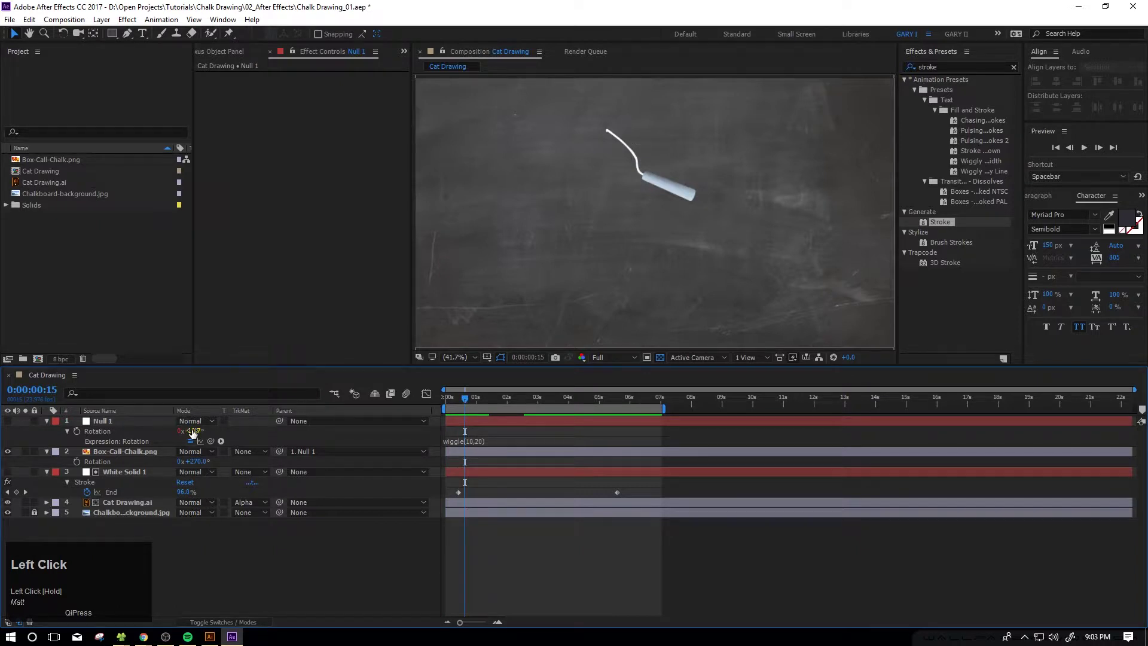
click(468, 395)
key(space)
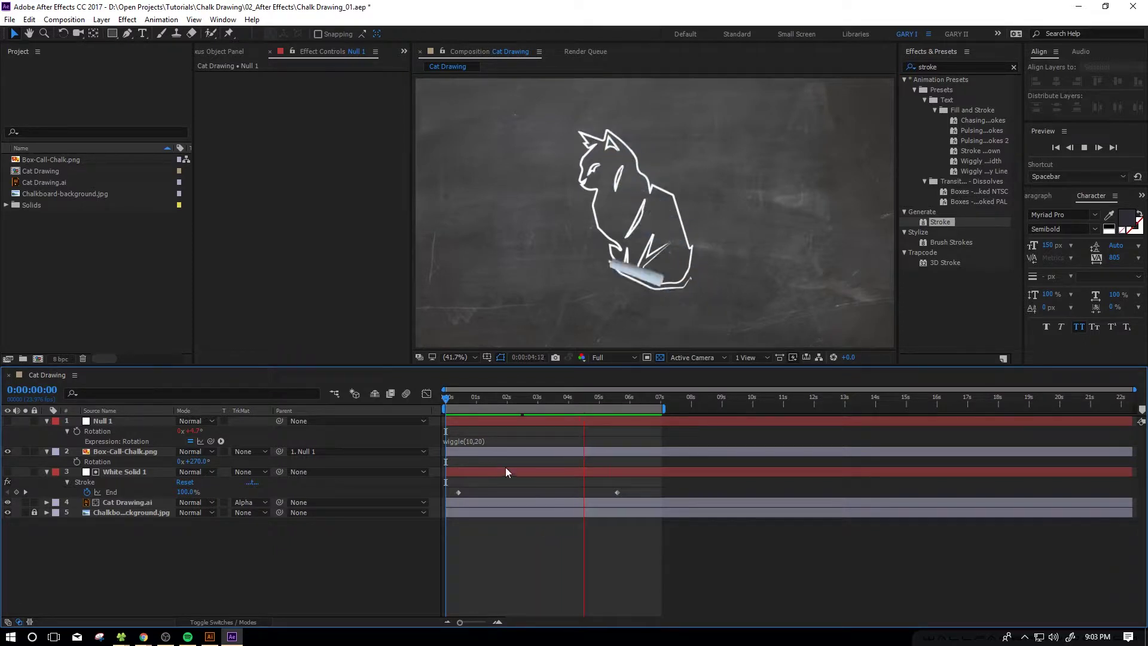
key(space)
Brighten the Box-Call-Chalk.png layer by raising its RGB curve in Curves and apply a Drop Shadow effect to it
click(125, 452)
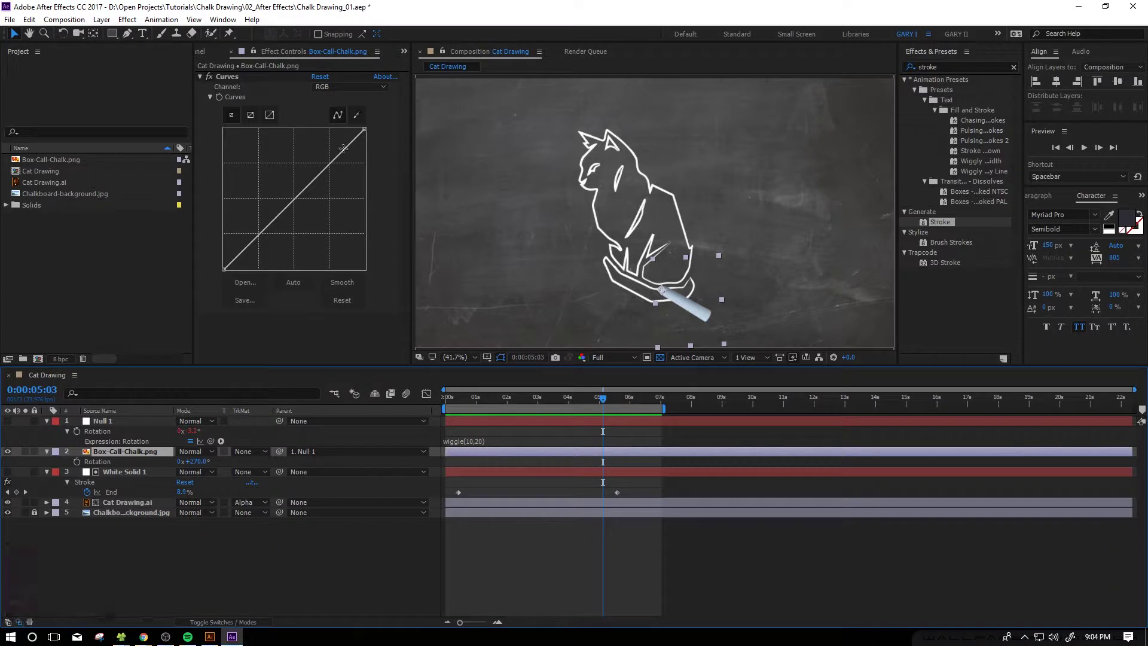
drag(344, 151, 1078, 34)
click(979, 65)
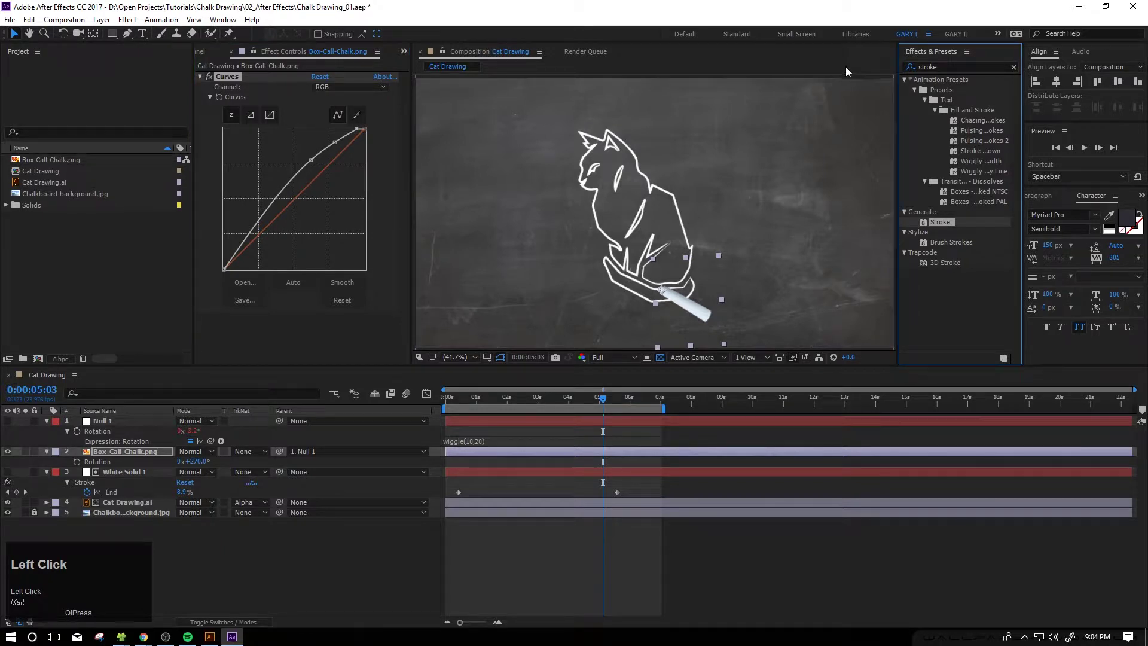
text(drop)
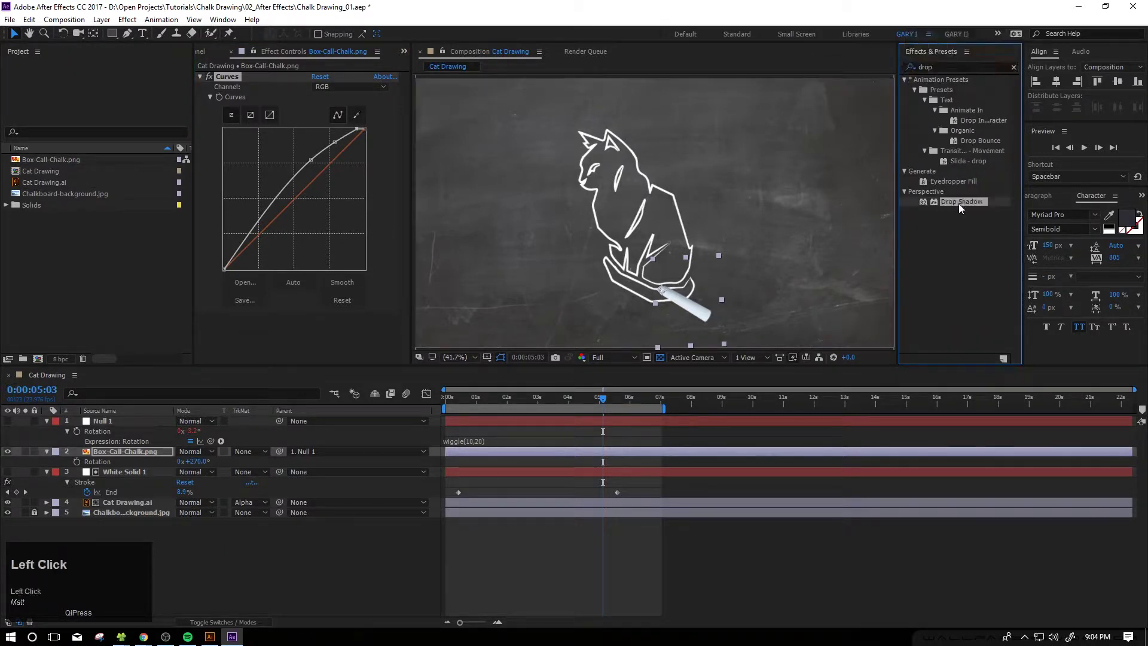
drag(959, 203, 687, 296)
scroll(254, 114, up, 2)
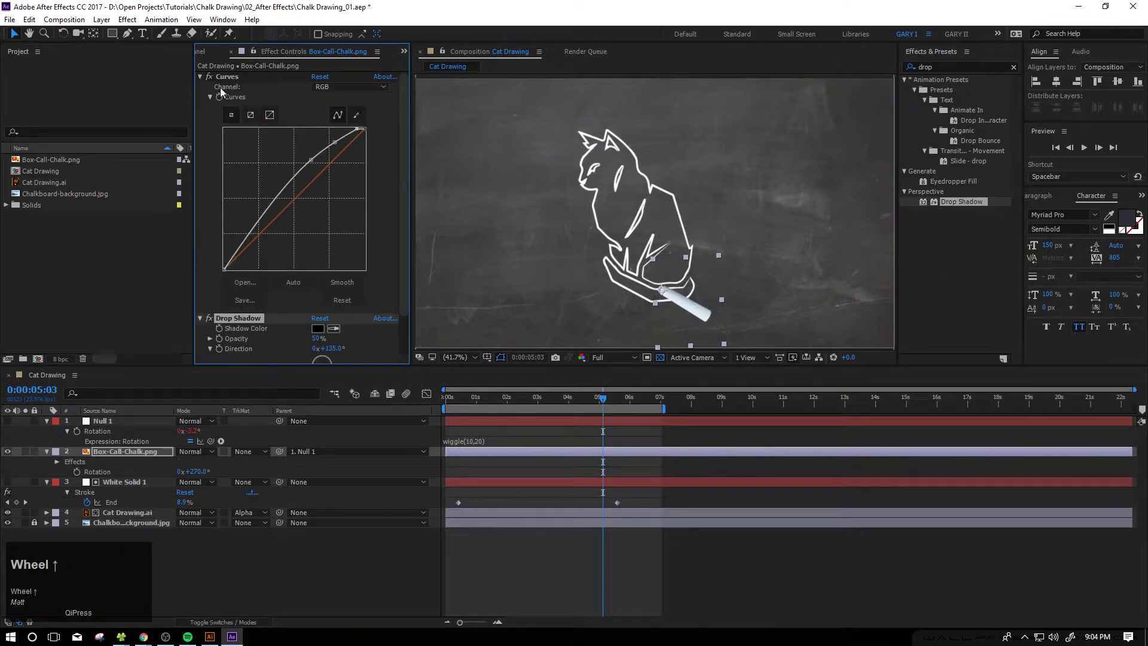
click(199, 77)
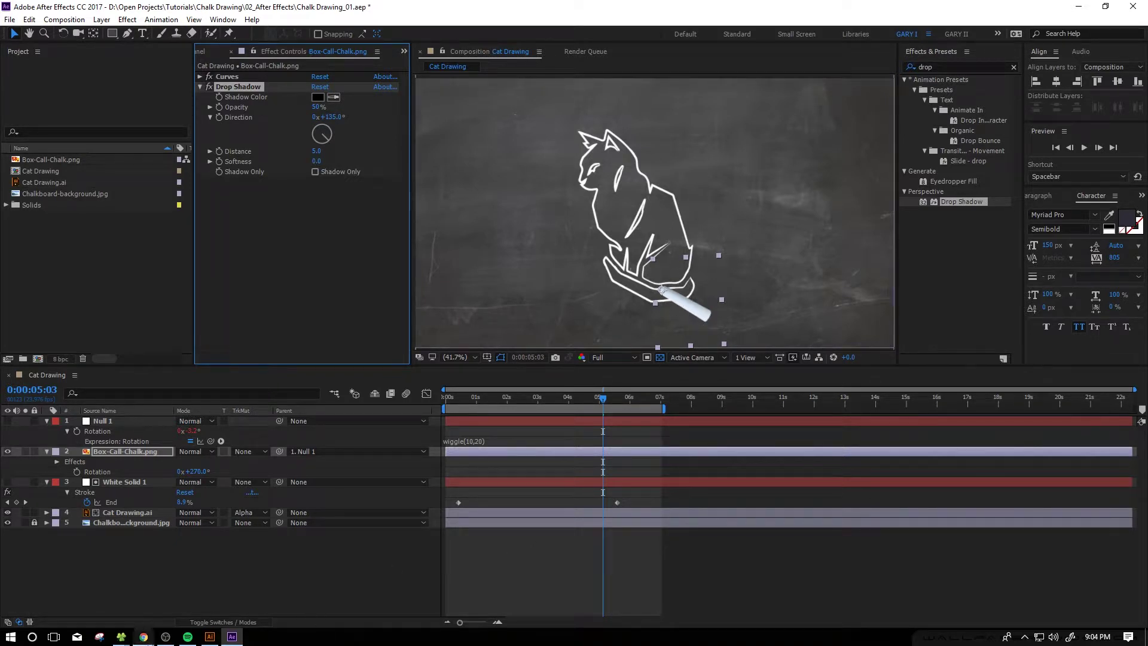
Switch to the Chrome window with the free cat vectors, open a new browser tab and close the cat vector page
click(143, 636)
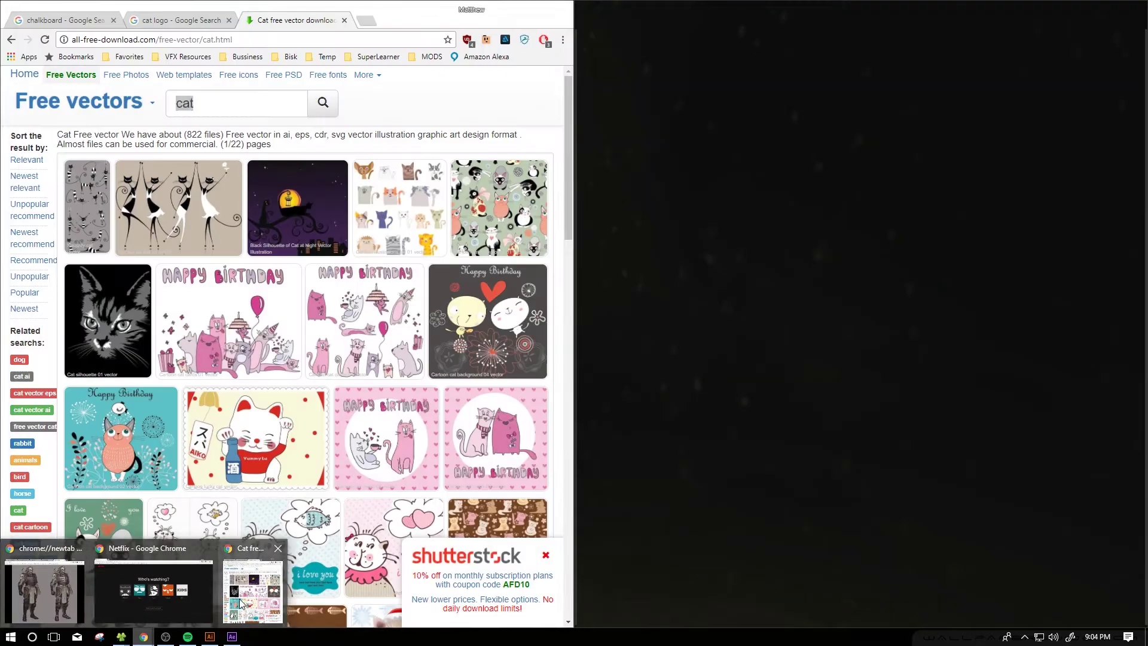
click(241, 603)
click(366, 22)
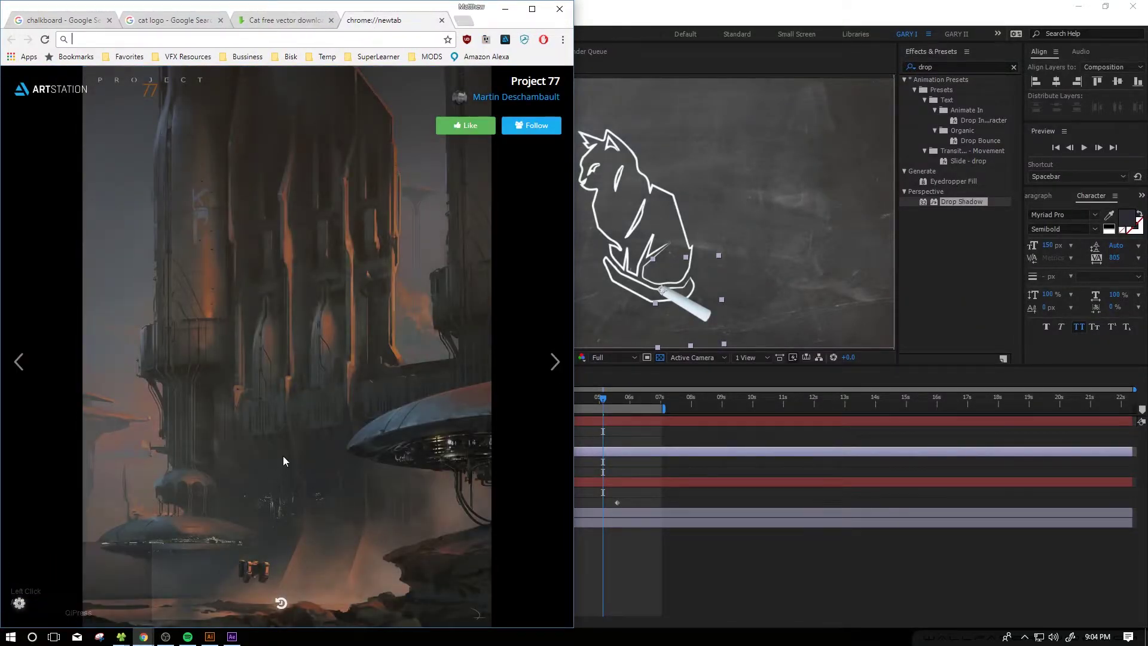
click(317, 22)
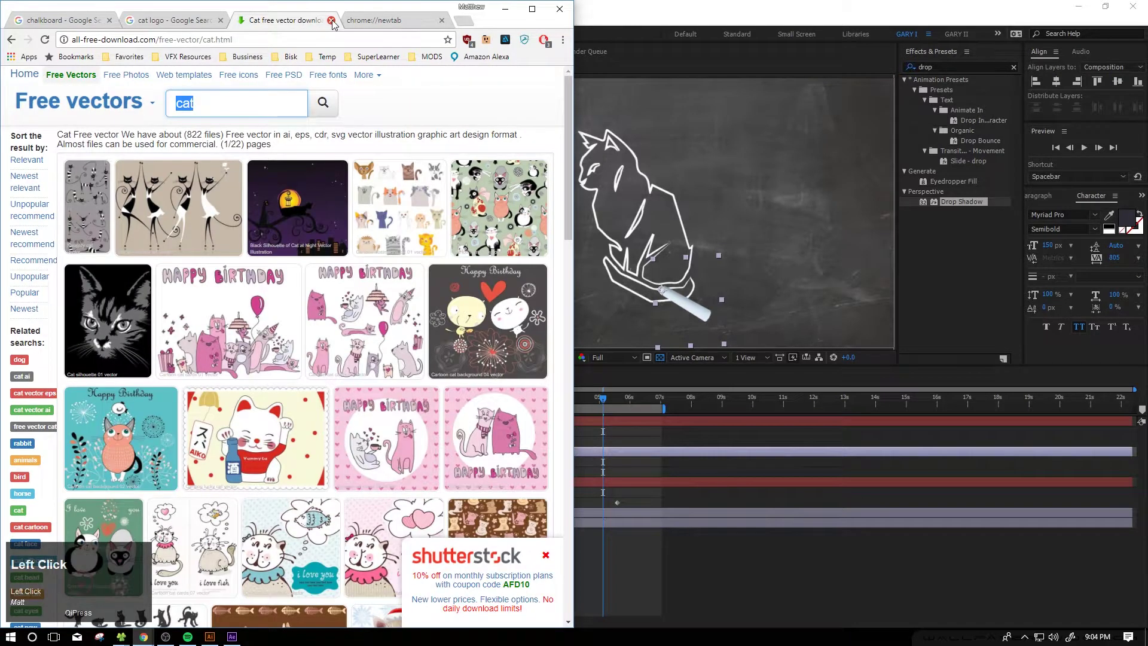
click(331, 20)
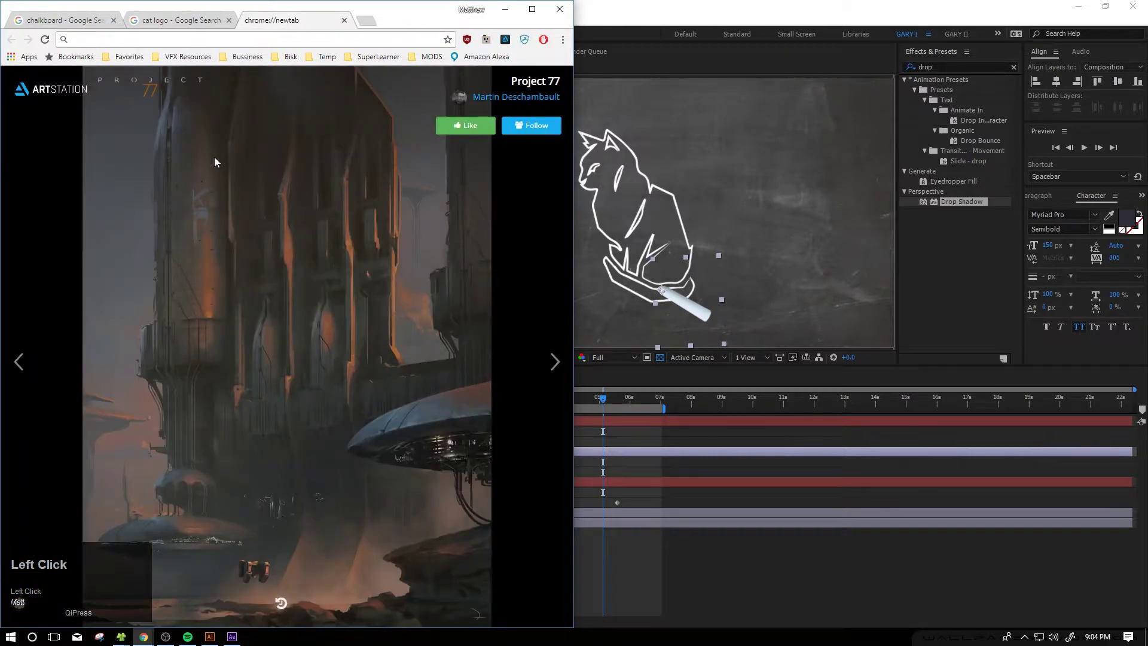
Search Google for "hand holding pencil" and show the image results
click(221, 38)
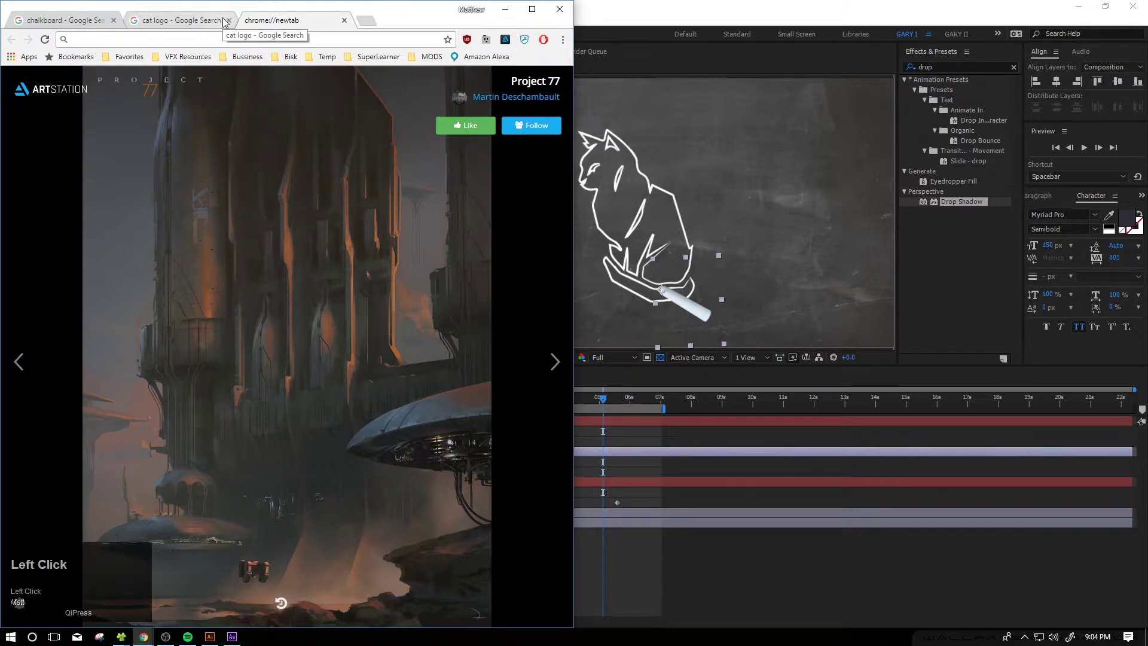
text(pen)
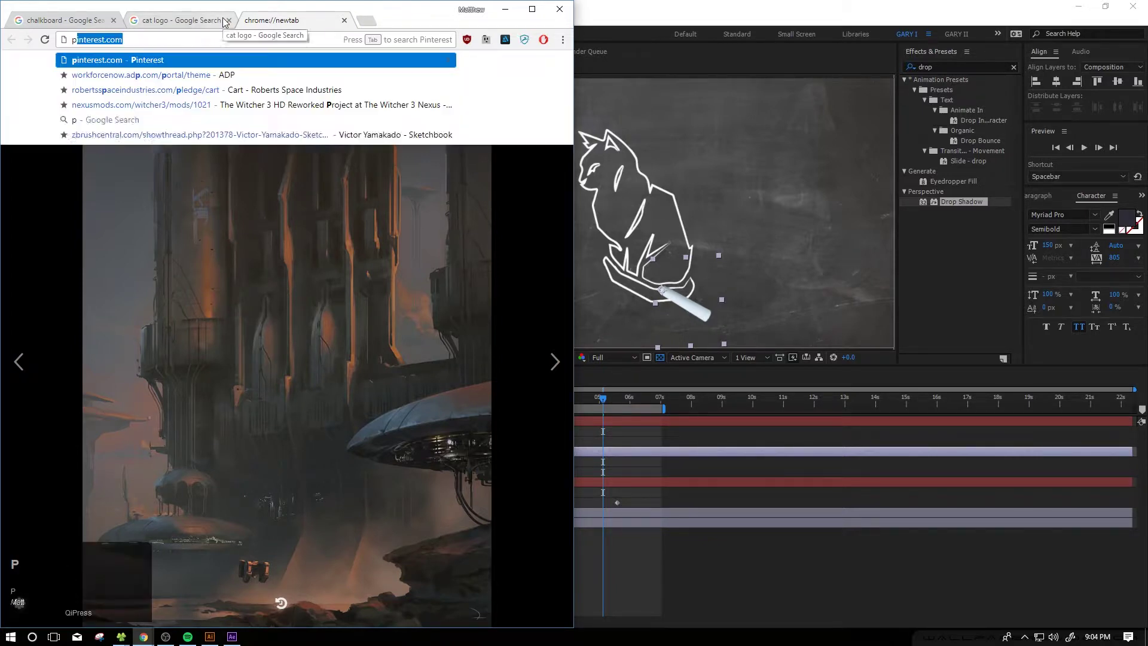
key(BackSpace)
key(BackSpace)
key(BackSpace)
key(BackSpace)
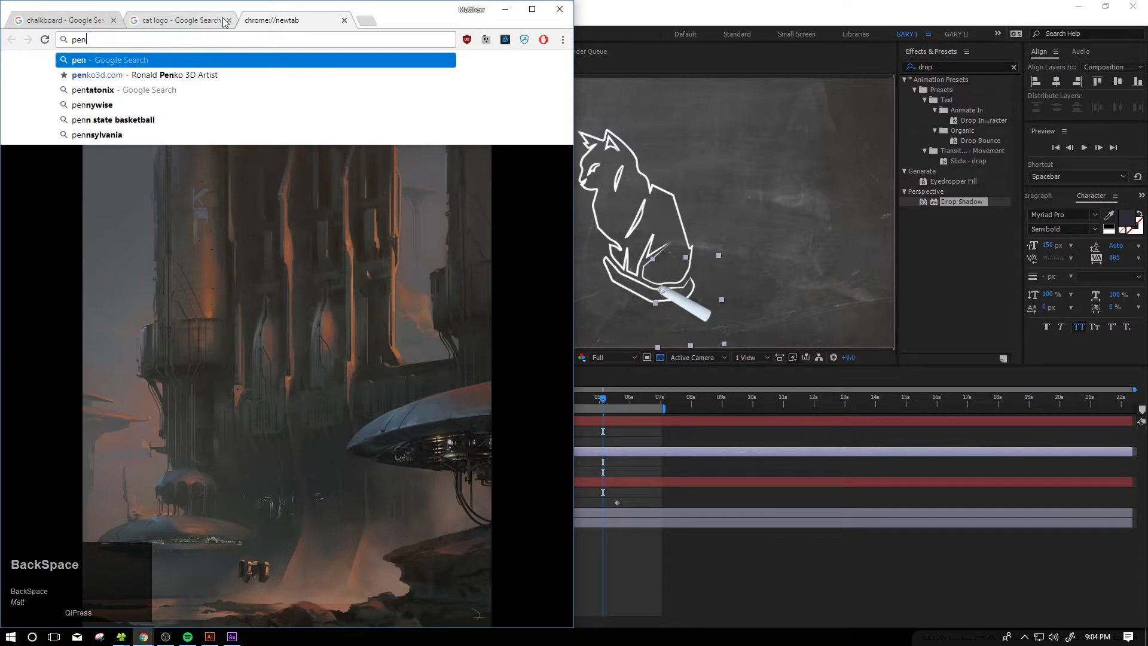
text(han)
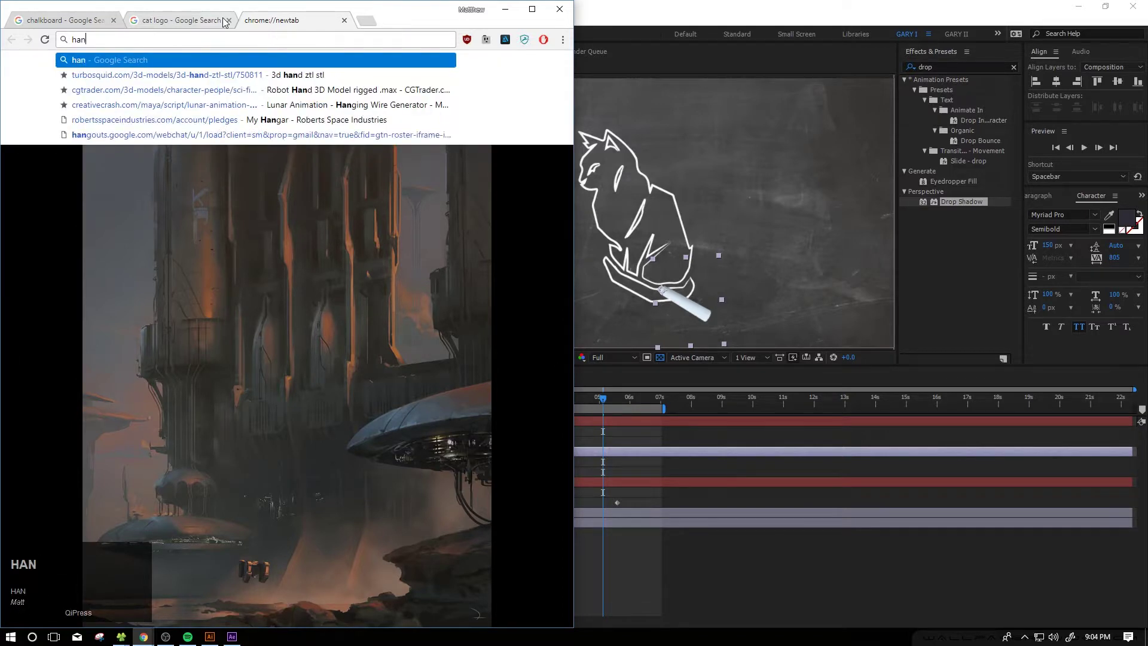
text(d holding)
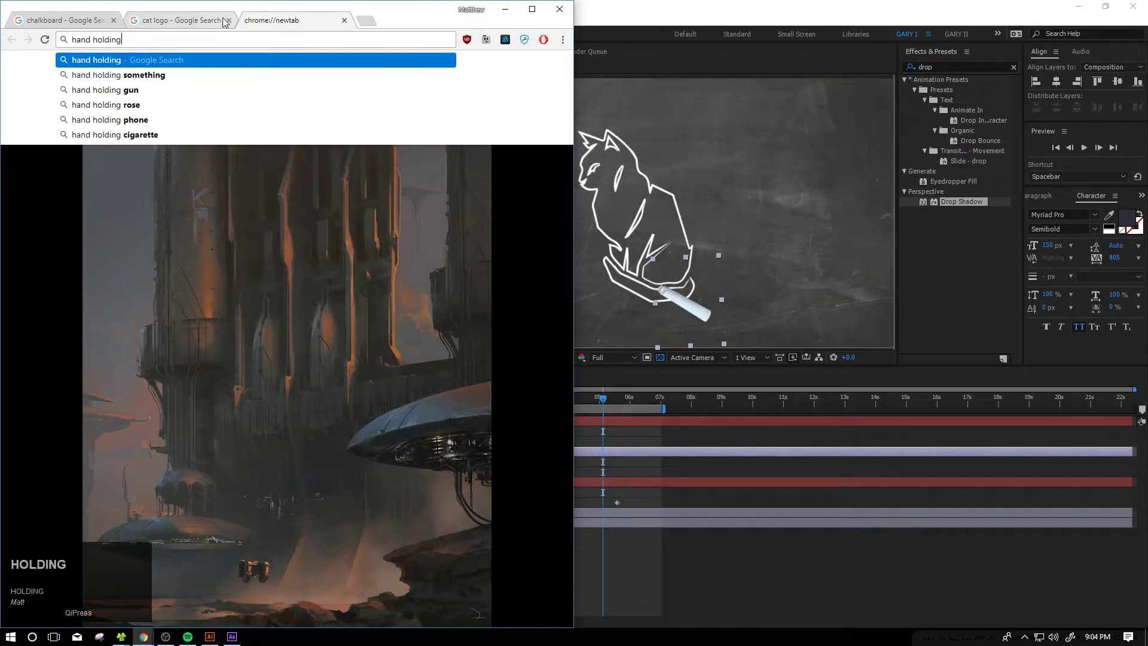
text( pencil)
key(Return)
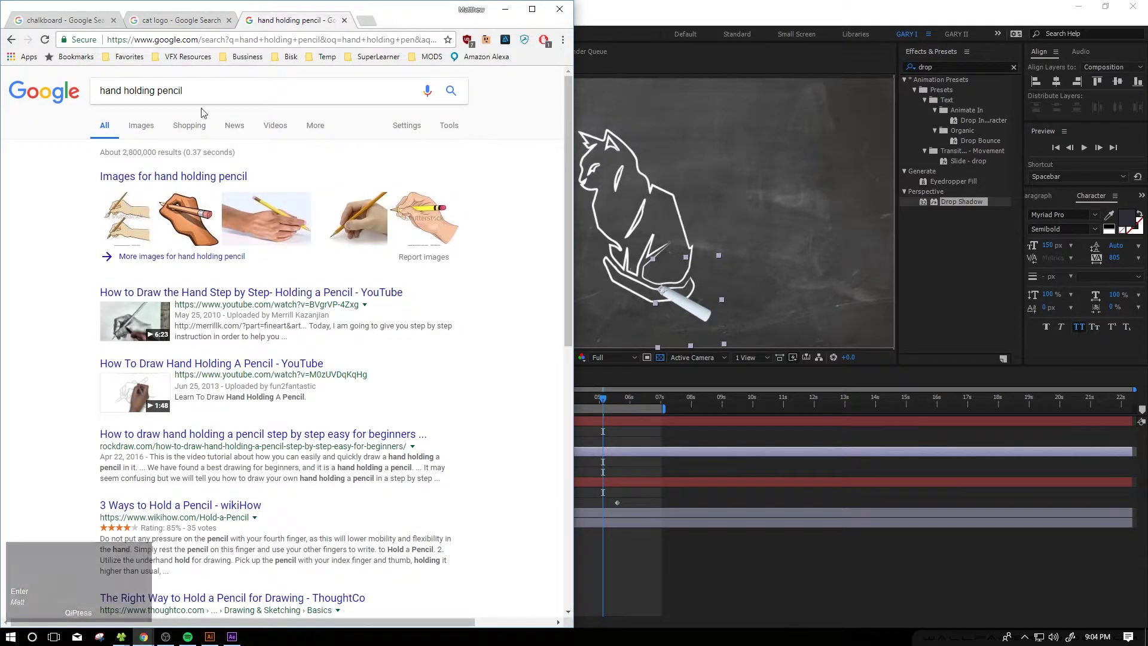
click(141, 126)
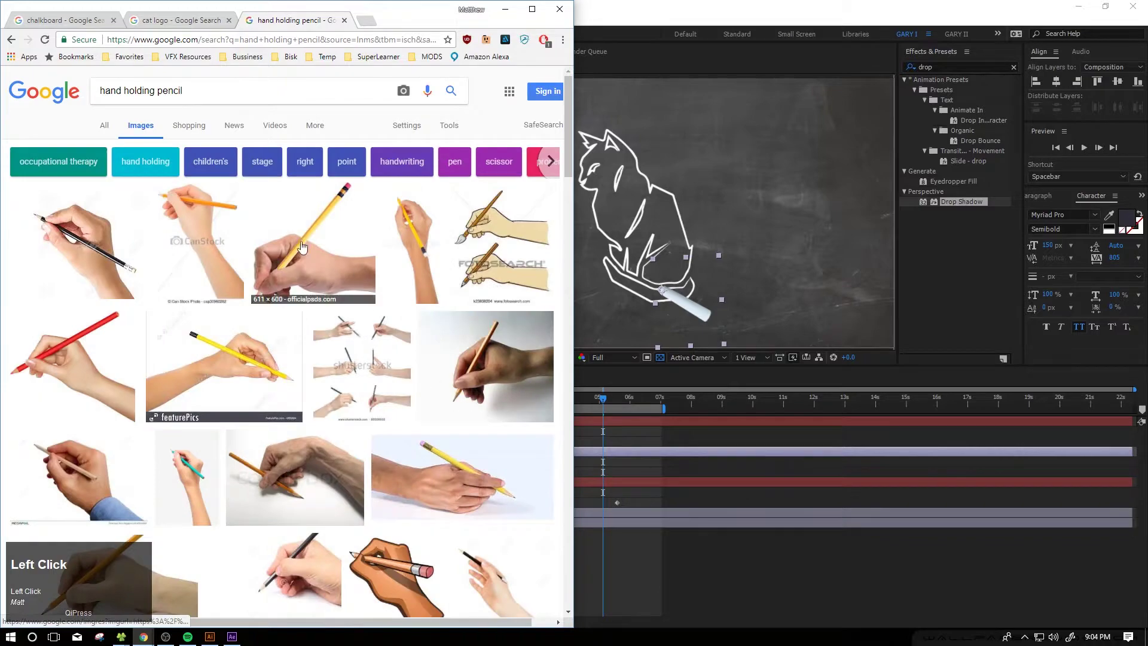
Preview the top-view stock photo of a hand holding an orange pencil from the image results
click(75, 455)
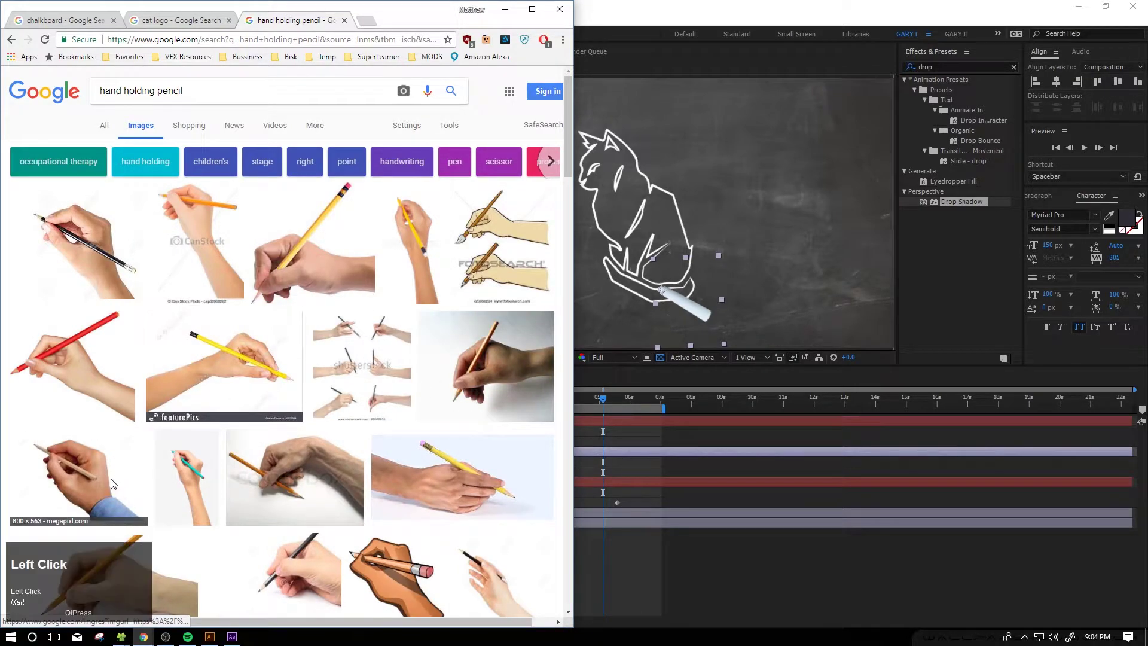
scroll(229, 238, up, 5)
click(229, 238)
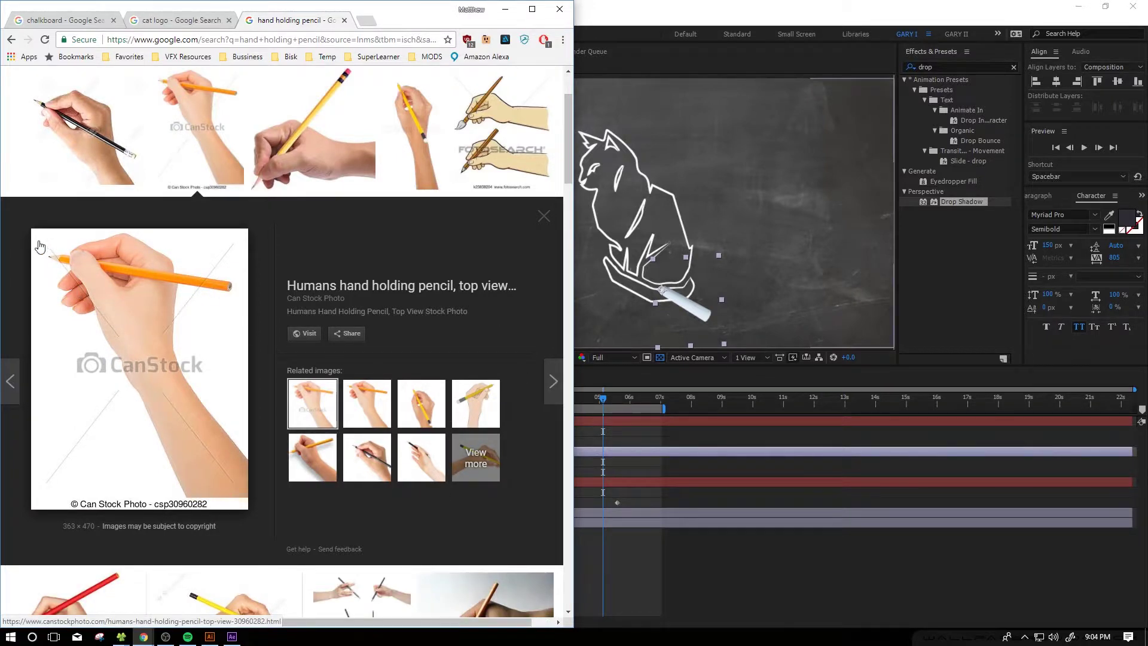
Change the image search to "hand holding chalk" and preview the teacher's hand holding chalk on a white background
scroll(137, 261, up, 2)
double_click(174, 98)
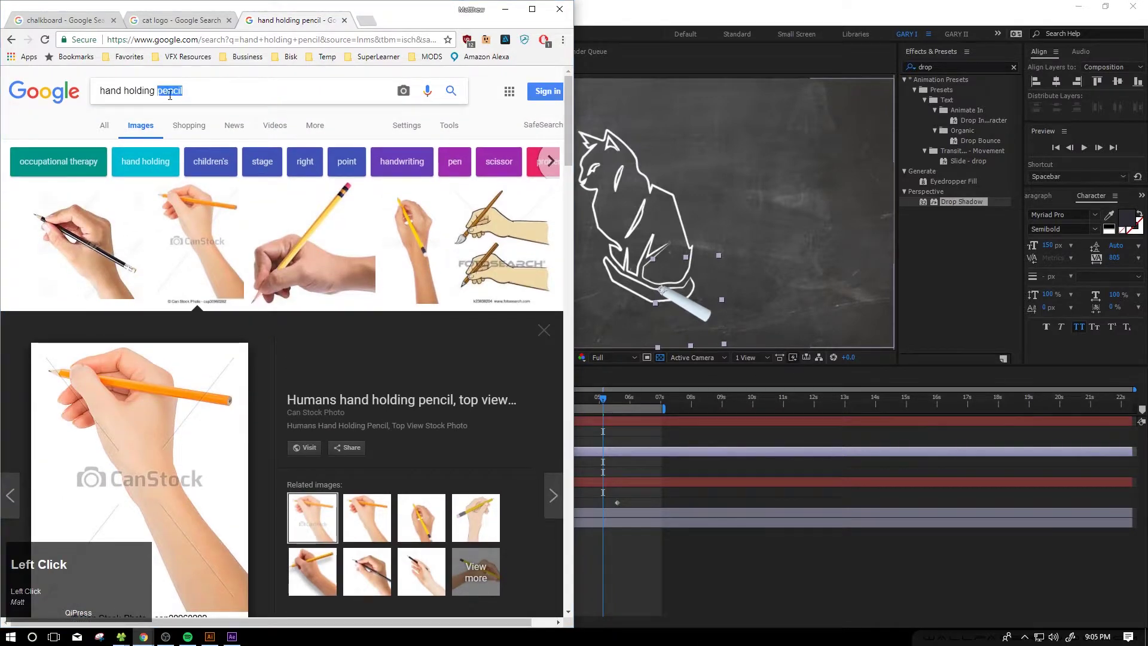
text(chalk)
key(Return)
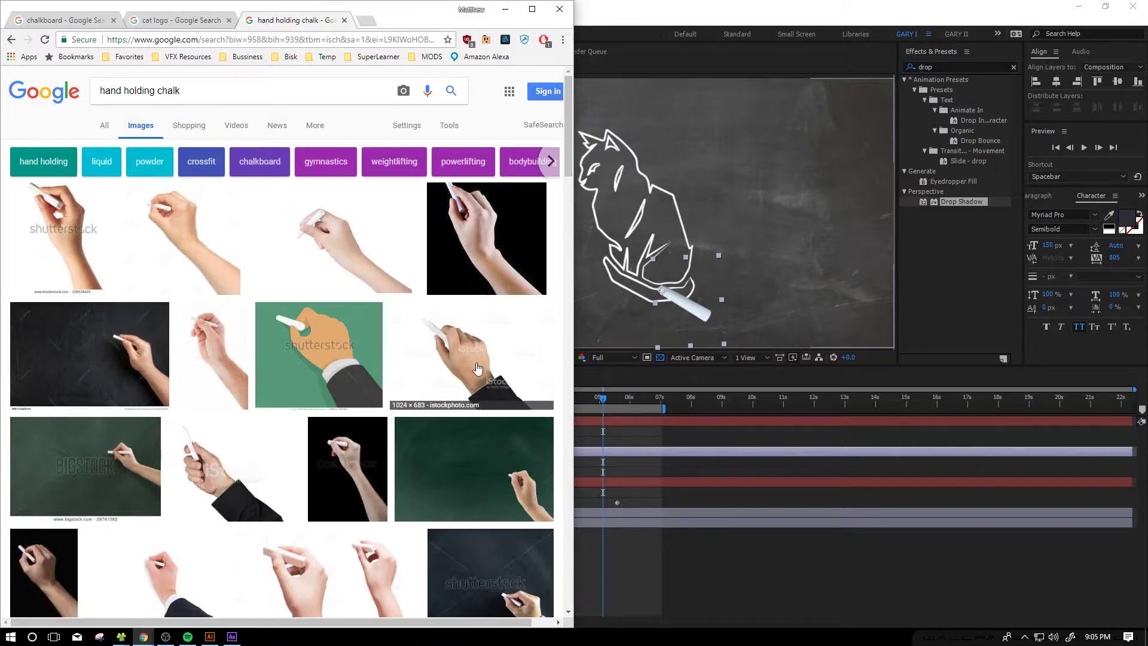
click(306, 232)
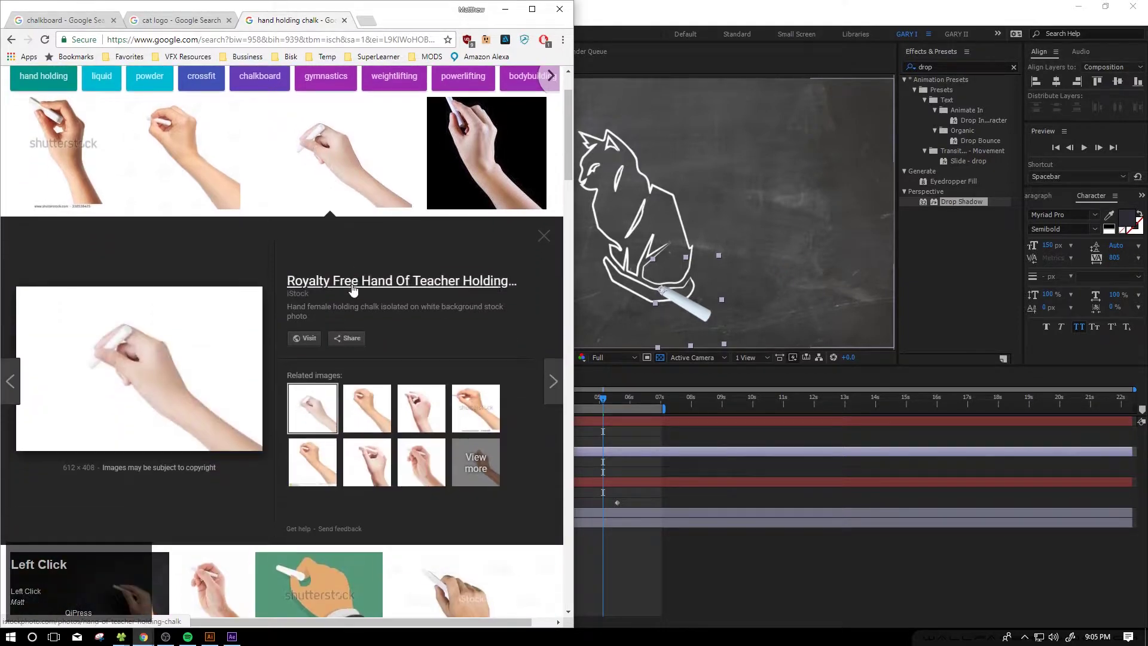
scroll(207, 87, up, 2)
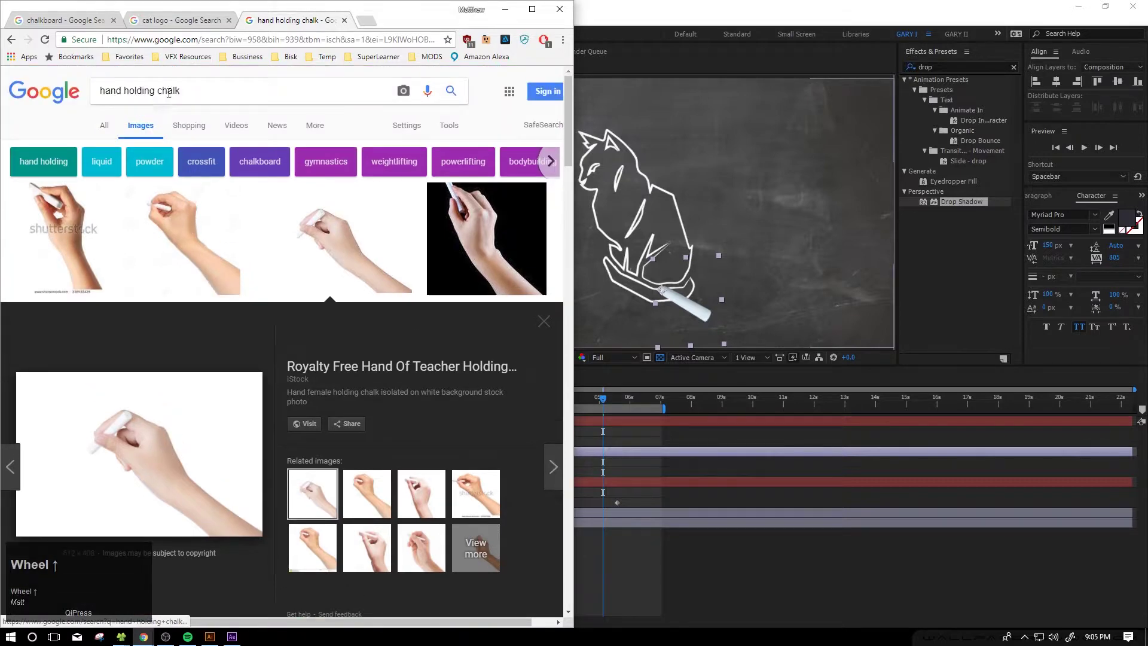
Refine the image search to "hand holding chalk png" and preview the first hand with chalk
text(png)
key(Return)
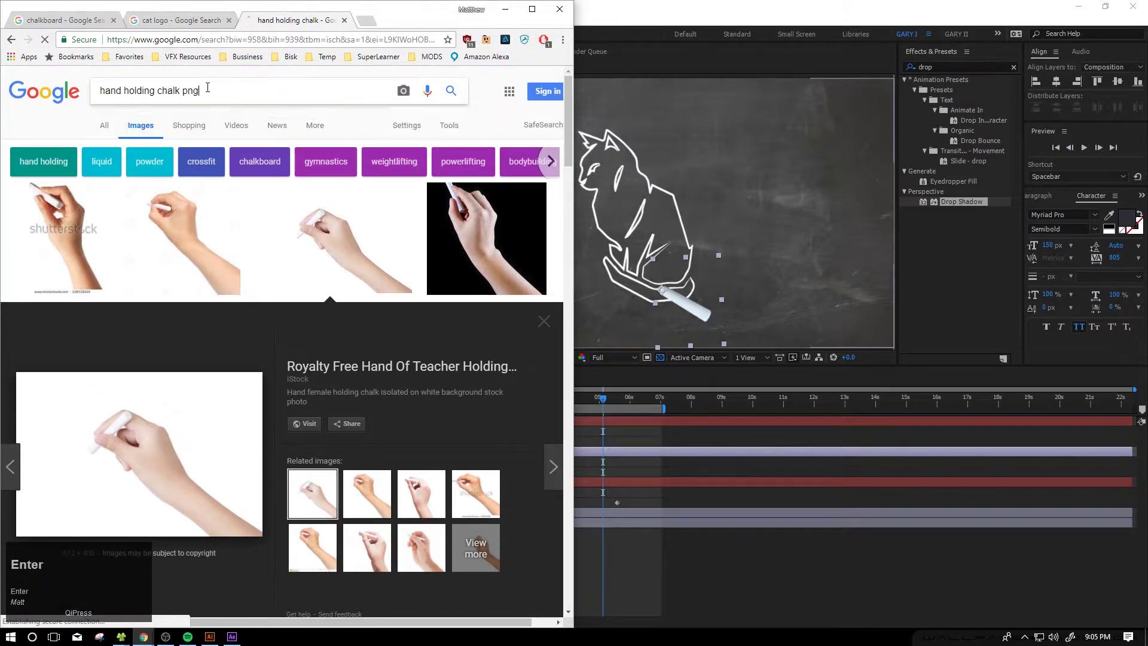
click(76, 226)
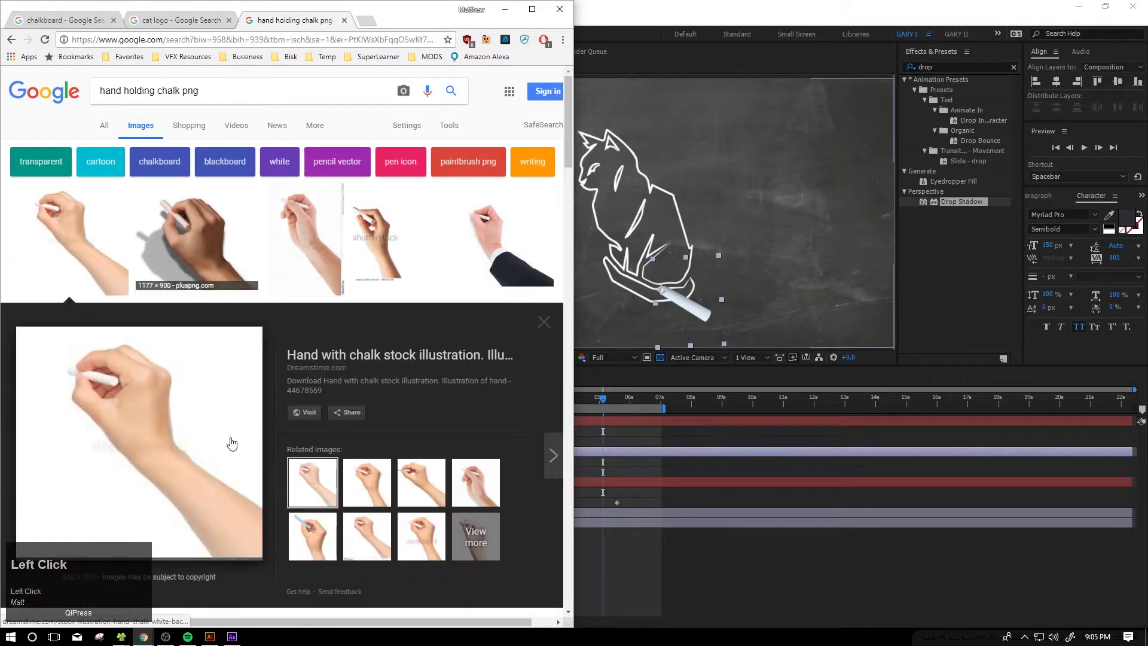
In File Explorer, open Graphics inside the (footage) folder of 02_After Effects' Project Files and copy the previewed hand-with-chalk image into it
mouse_move(121, 635)
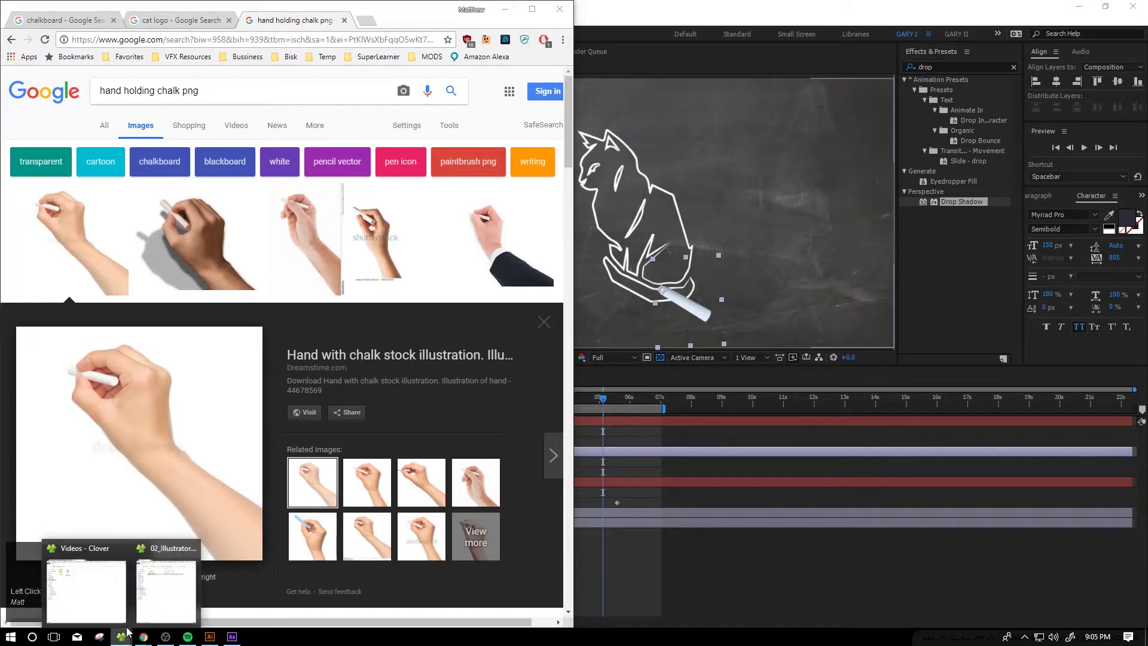
click(159, 588)
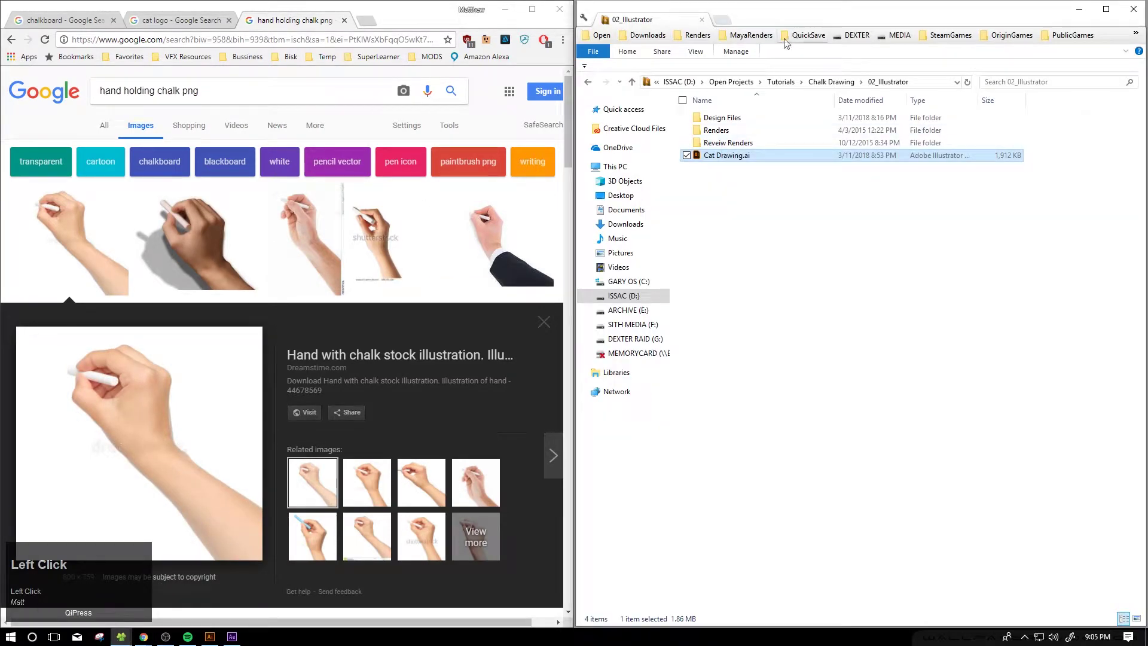
click(830, 82)
double_click(726, 117)
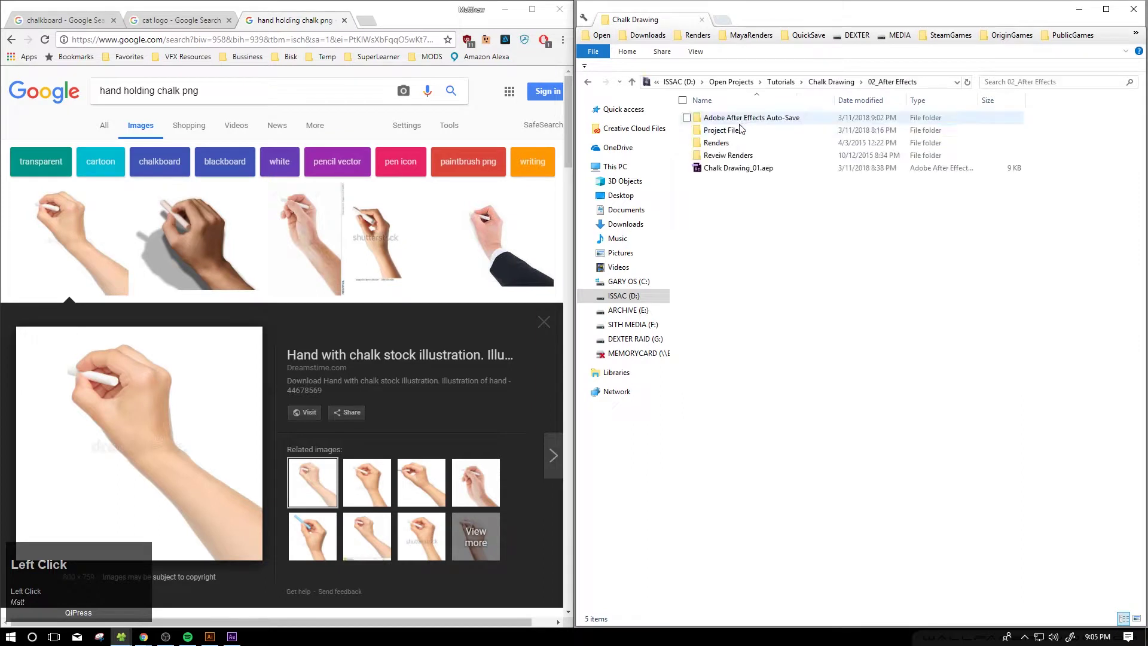
double_click(722, 130)
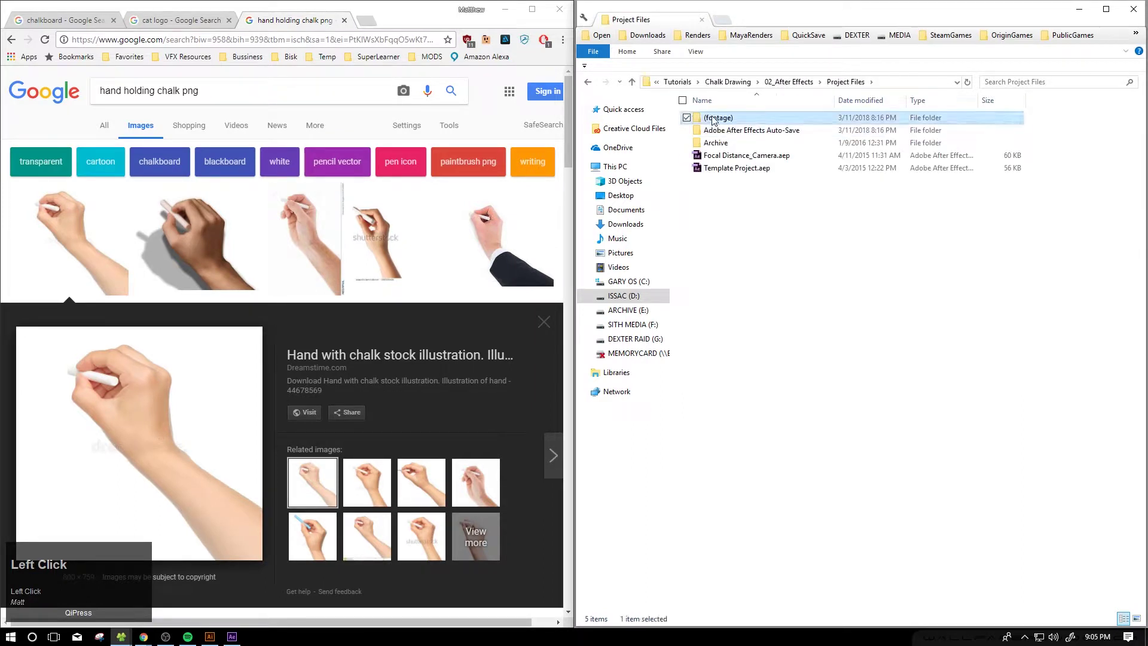
double_click(717, 117)
double_click(717, 155)
drag(215, 402, 925, 256)
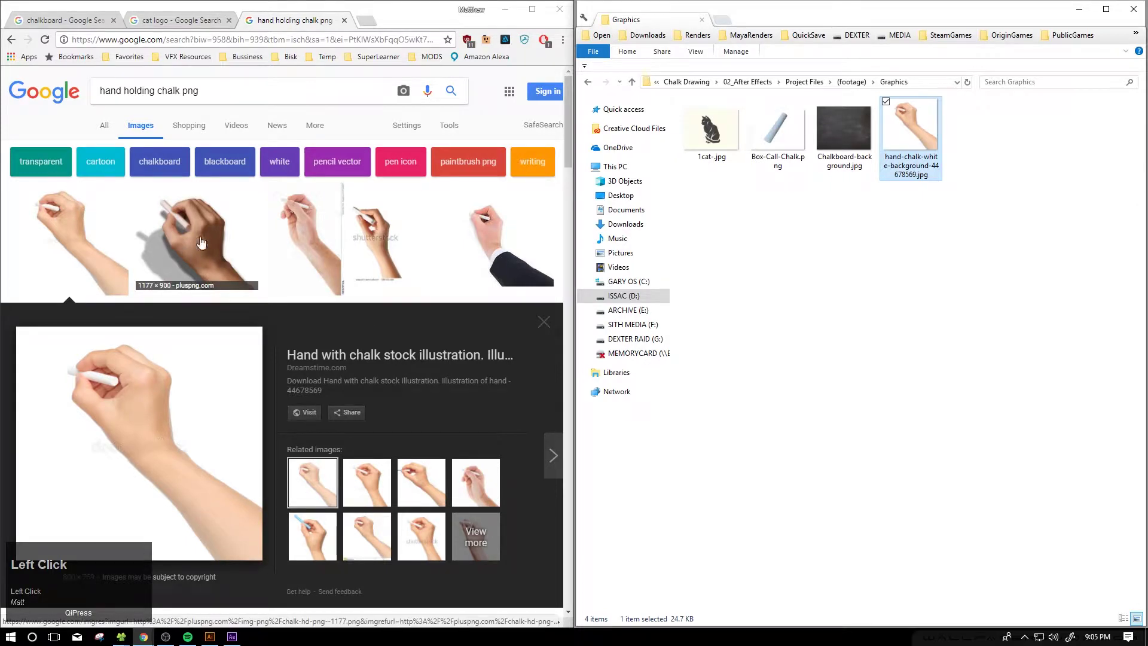
Browse alternative hand images, previewing related chalk hands, the hand holding a pen, and the blue-sleeved hand on a transparent background
scroll(281, 323, down, 3)
click(311, 368)
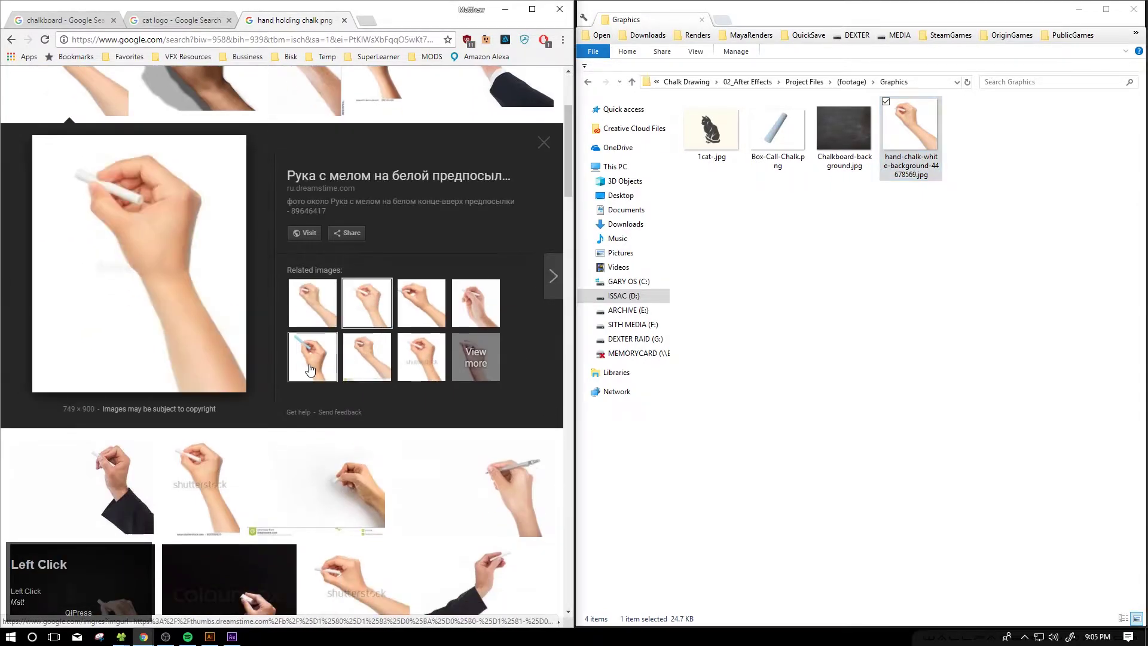
click(360, 379)
click(421, 362)
scroll(513, 215, down, 5)
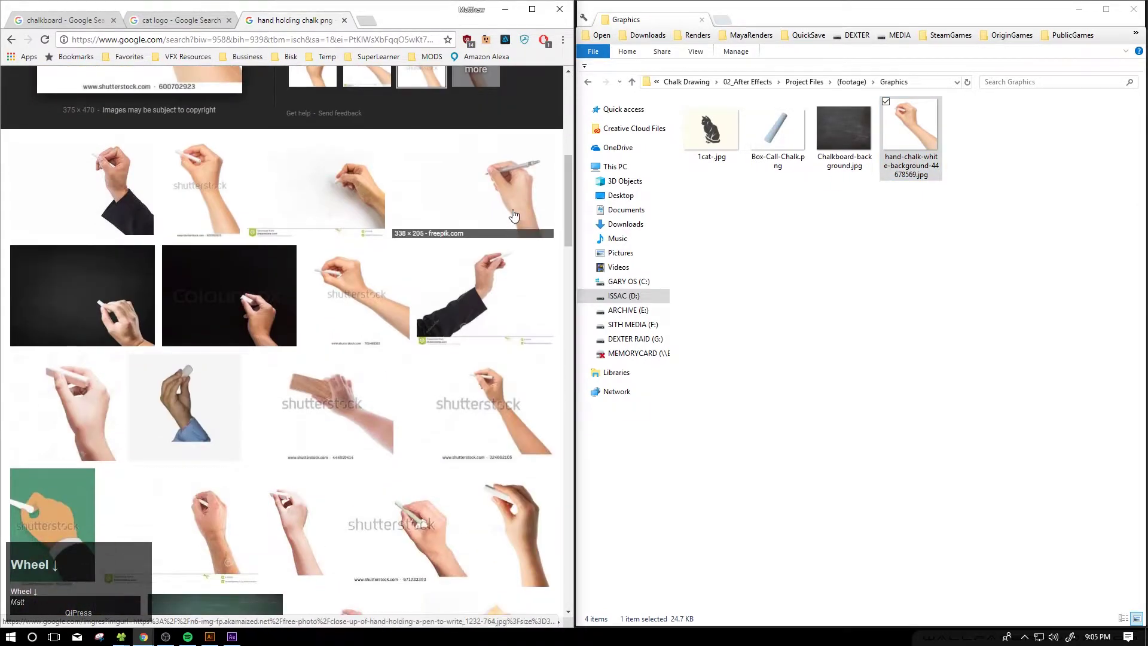
click(513, 216)
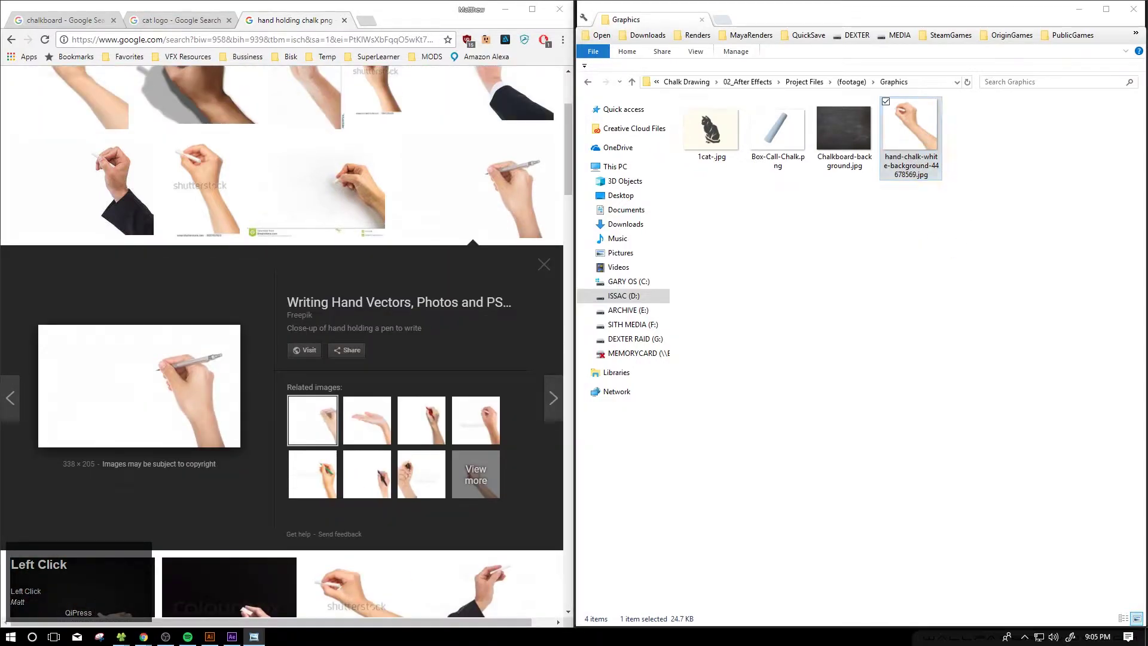
scroll(351, 340, down, 8)
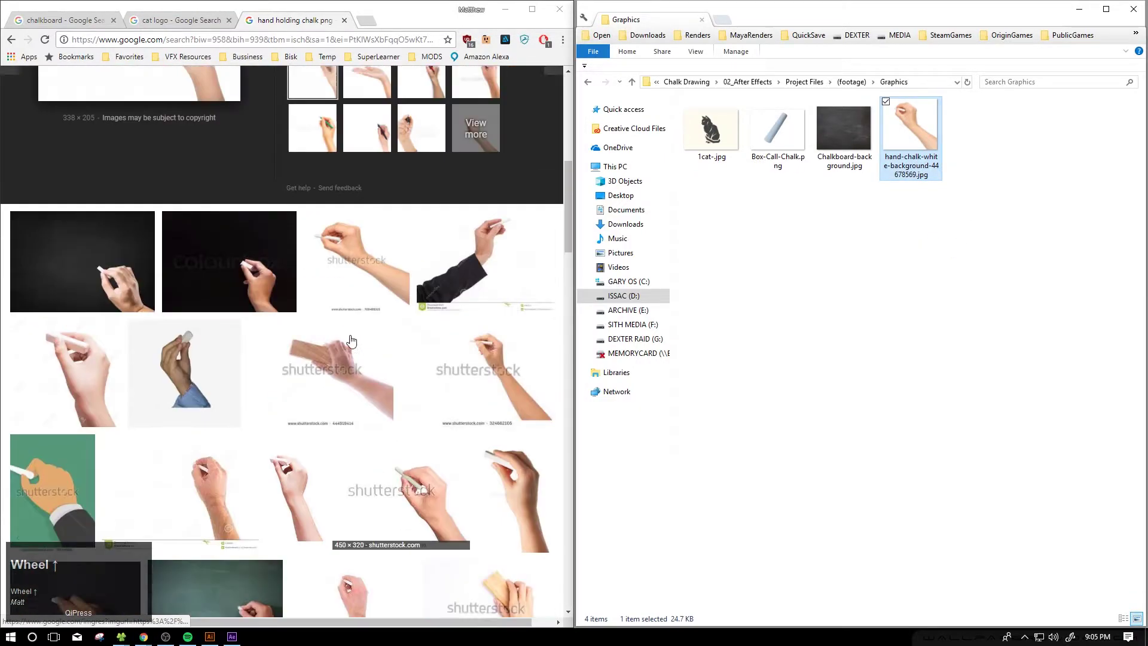
scroll(351, 340, down, 8)
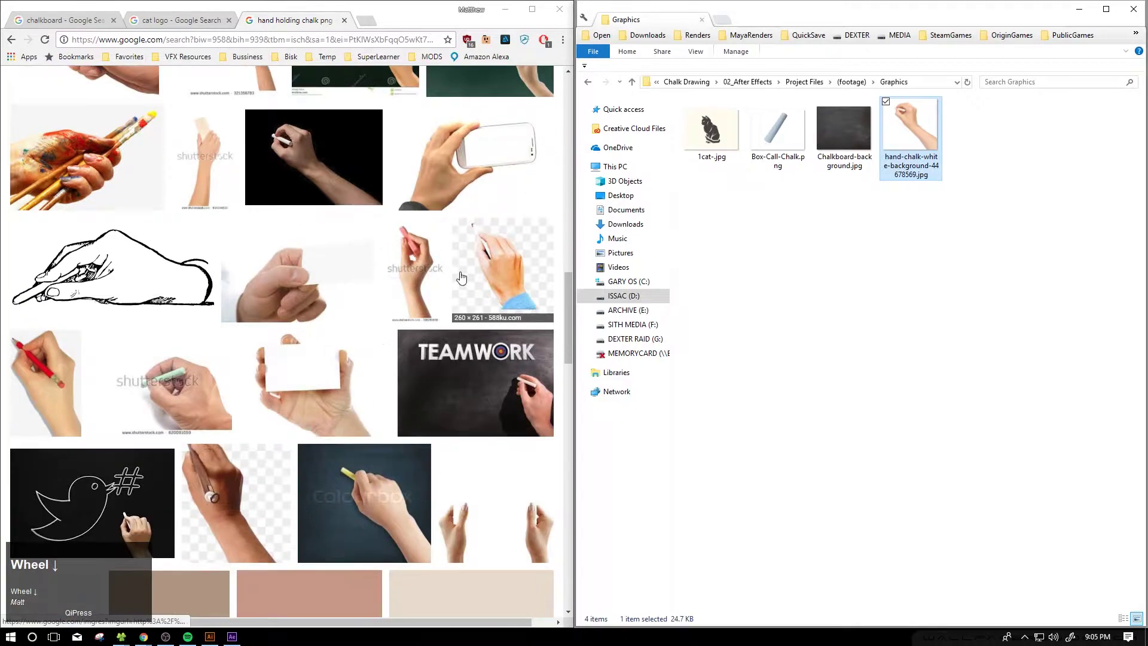
click(510, 268)
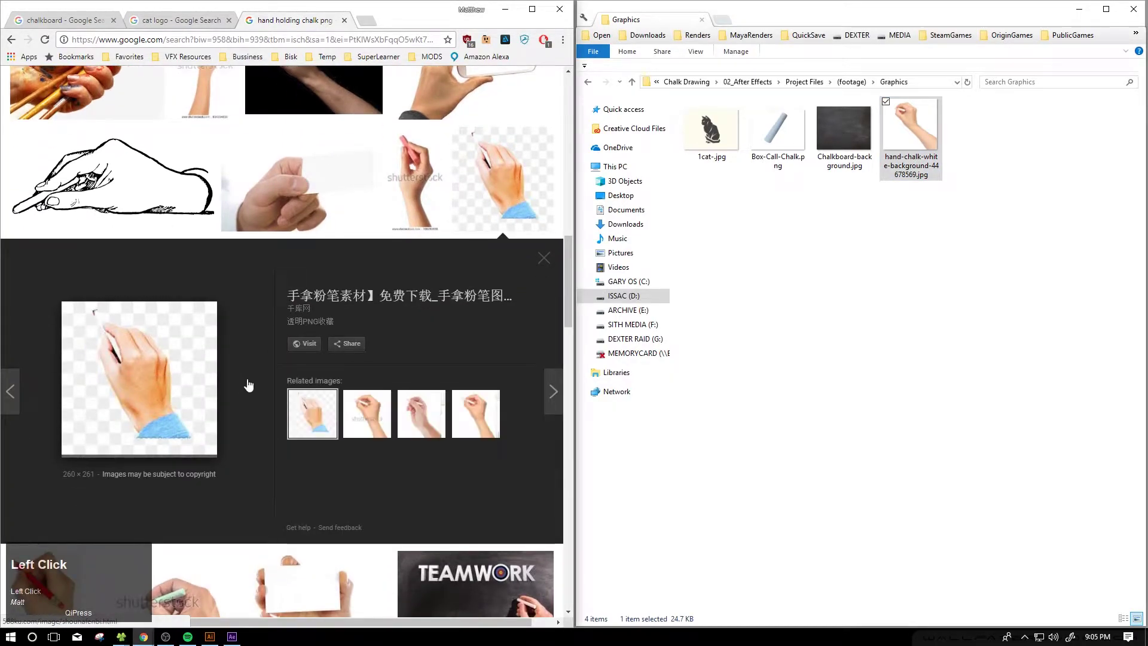
scroll(249, 384, down, 5)
scroll(249, 384, up, 11)
Back in After Effects, at 0:00:04:01, set the chalk's Drop Shadow direction to 243° and distance to 100
click(232, 636)
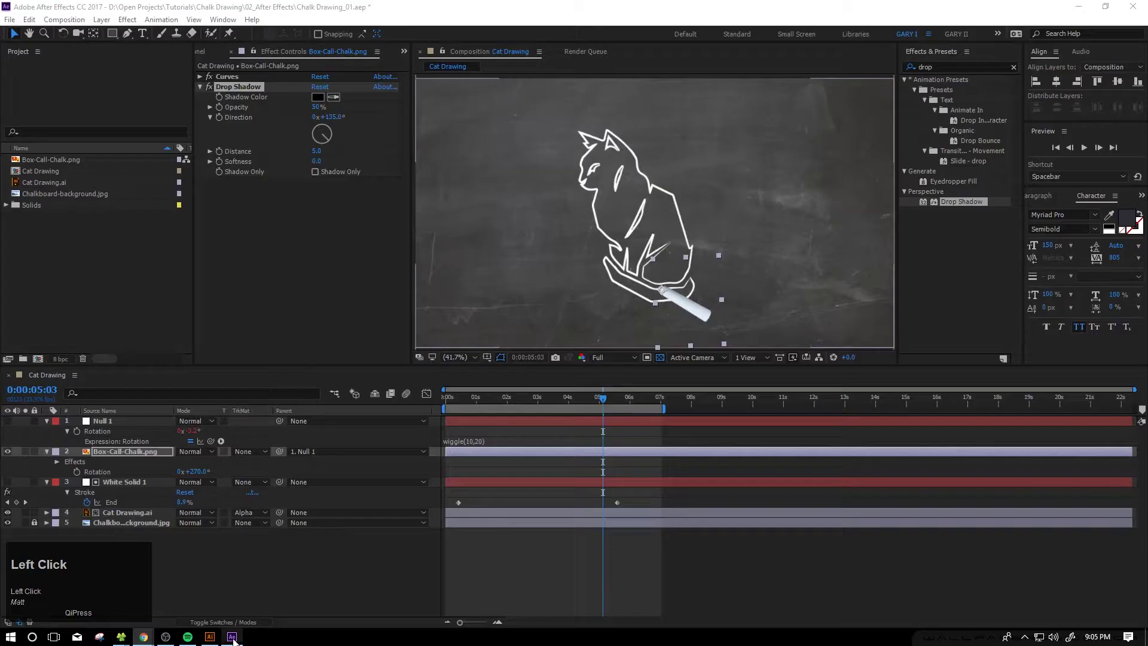
click(563, 553)
drag(526, 400, 569, 400)
click(630, 235)
scroll(630, 235, up, 4)
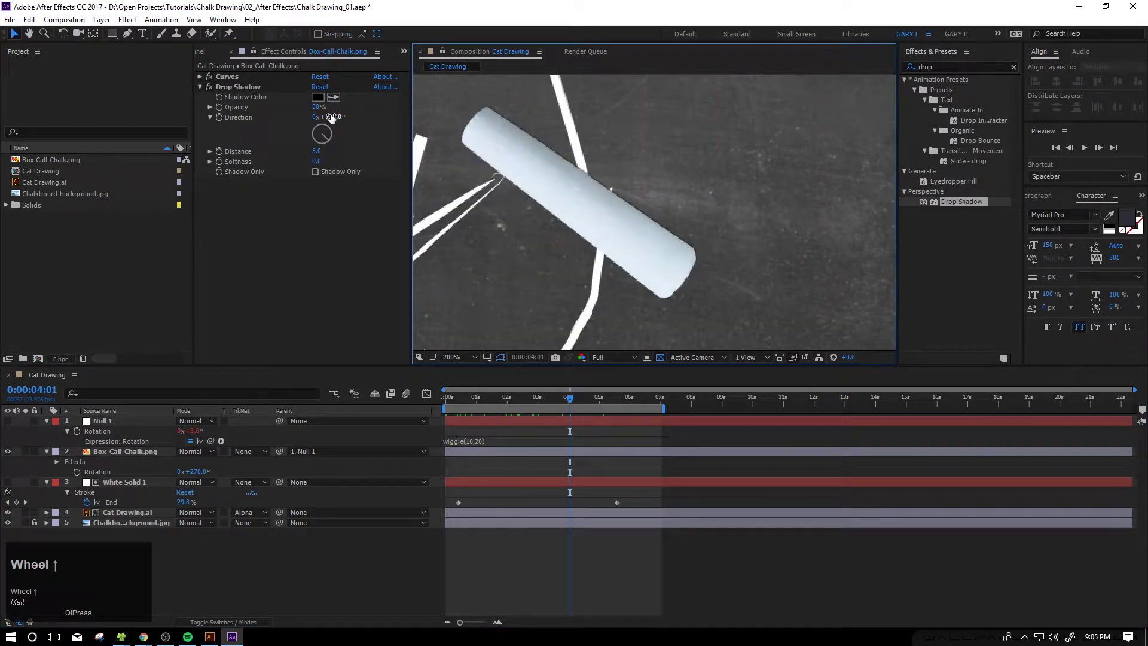
mouse_move(331, 117)
mouse_down()
mouse_move(358, 110)
mouse_move(337, 111)
mouse_up()
drag(316, 150, 381, 149)
drag(338, 117, 382, 122)
click(320, 152)
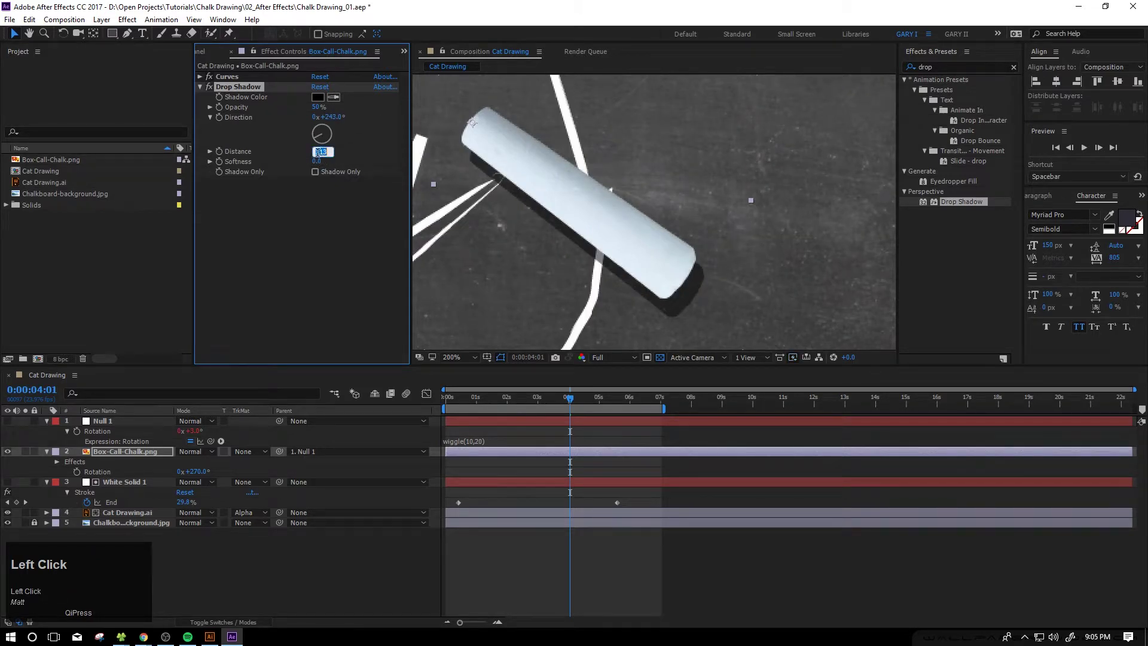
text(100)
key(Return)
Set the softness of the chalk's Drop Shadow to 100
drag(321, 160, 411, 168)
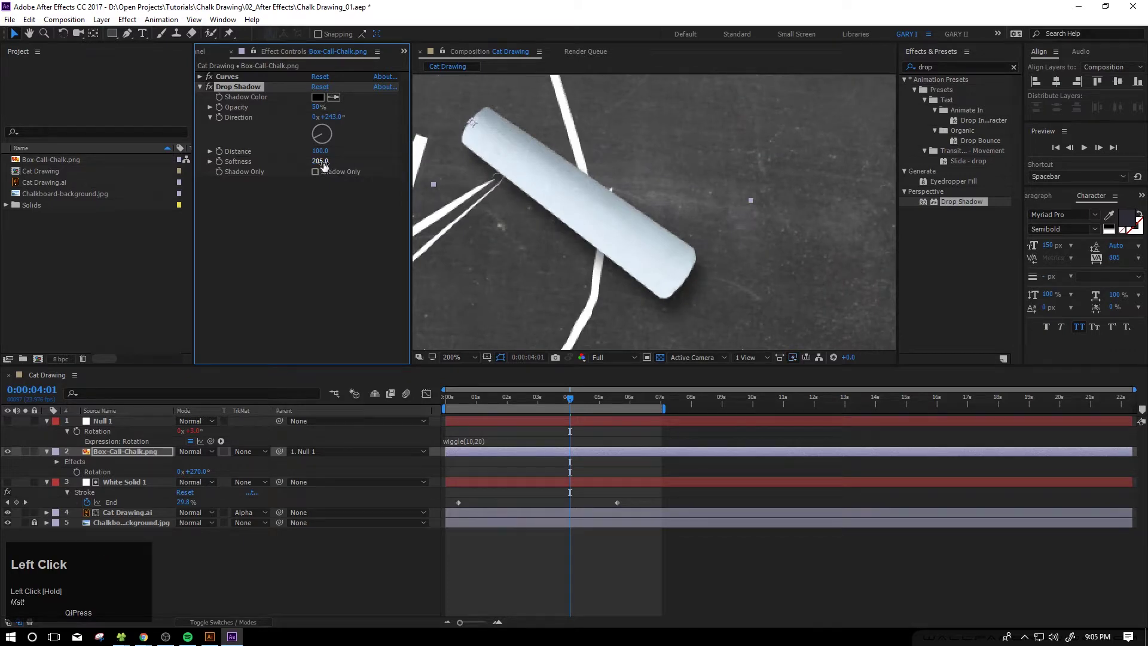
click(322, 163)
text(100)
key(Return)
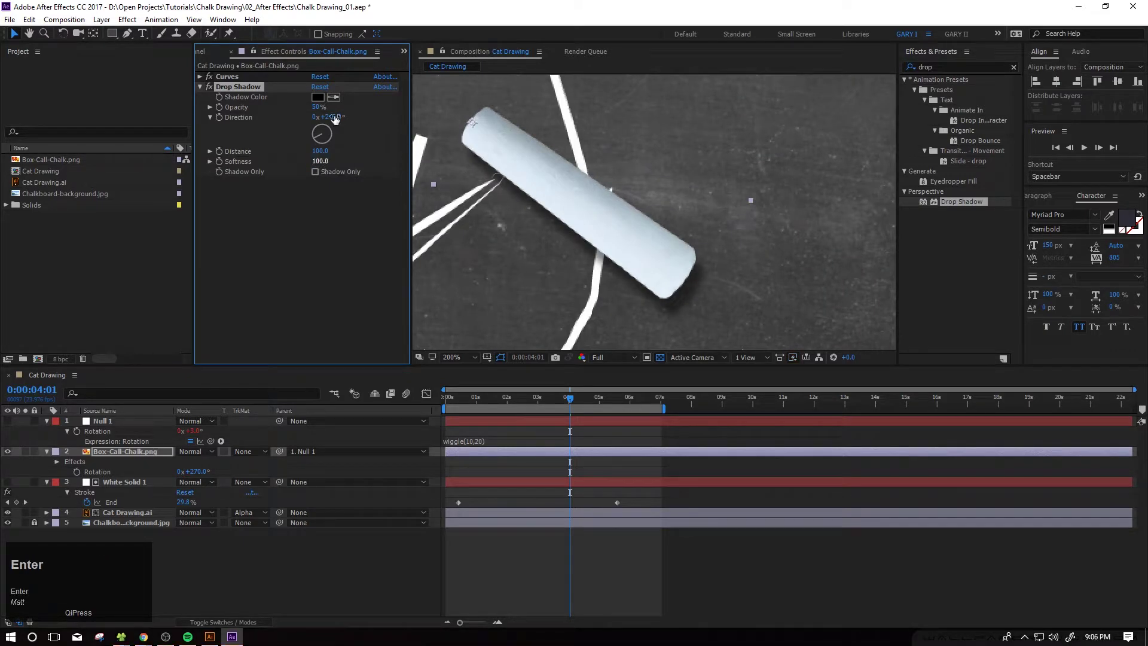
Link the Drop Shadow direction to Null 1's rotation with an expression and check the shadow at 0:00:03:08 and 0:00:02:12
alt+click(220, 117)
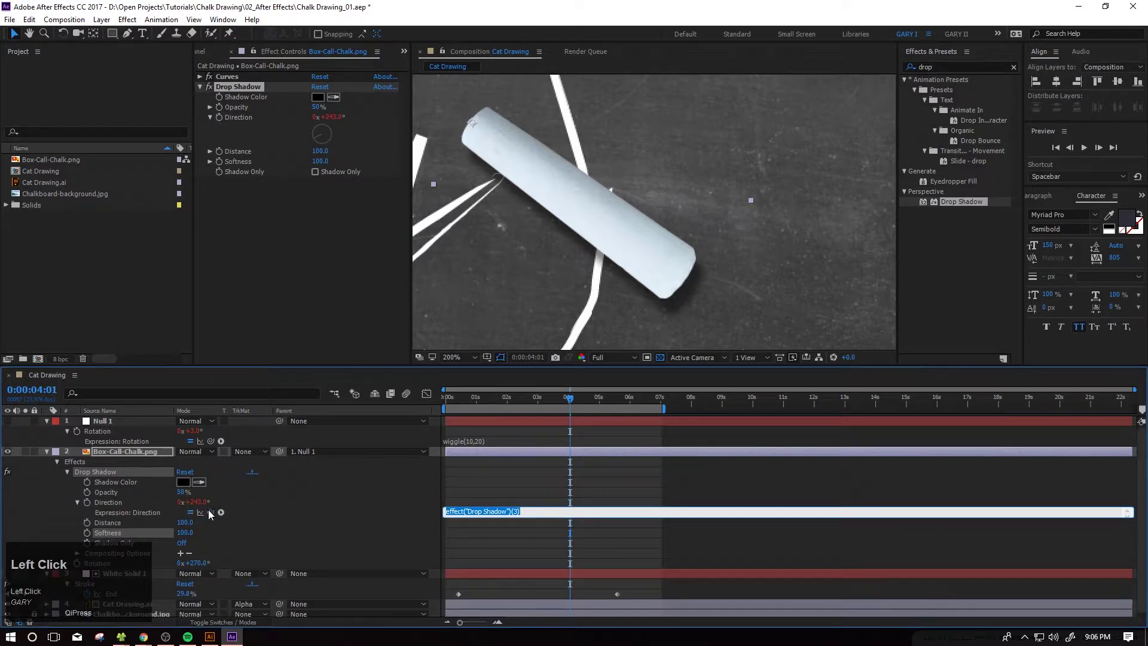
drag(209, 512, 117, 432)
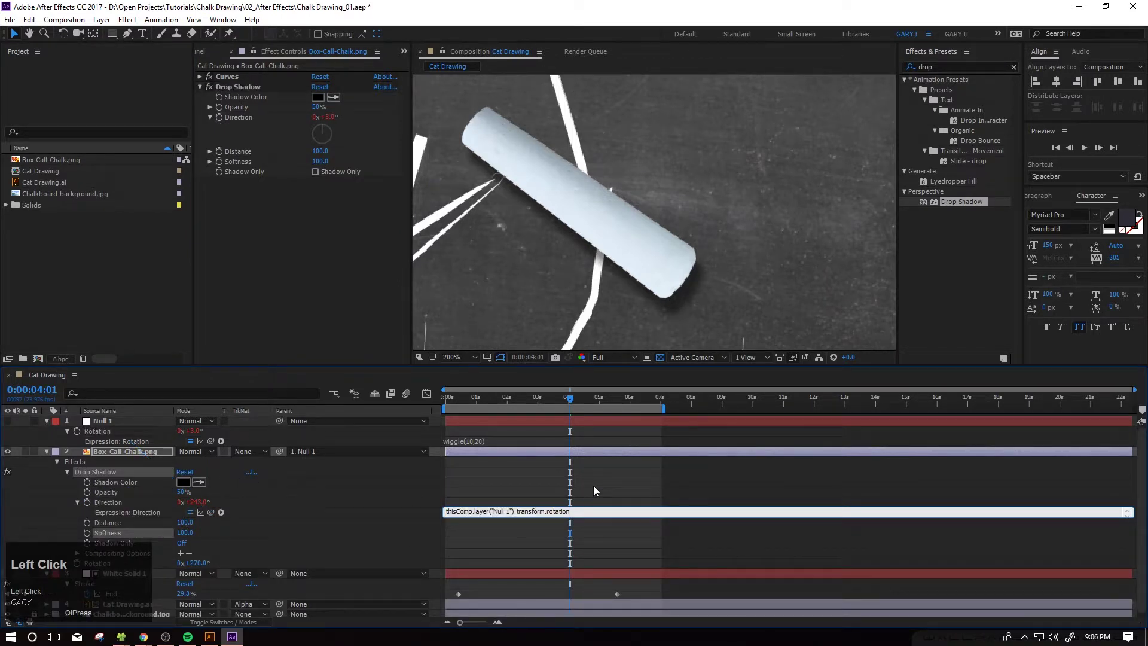
click(593, 486)
click(554, 423)
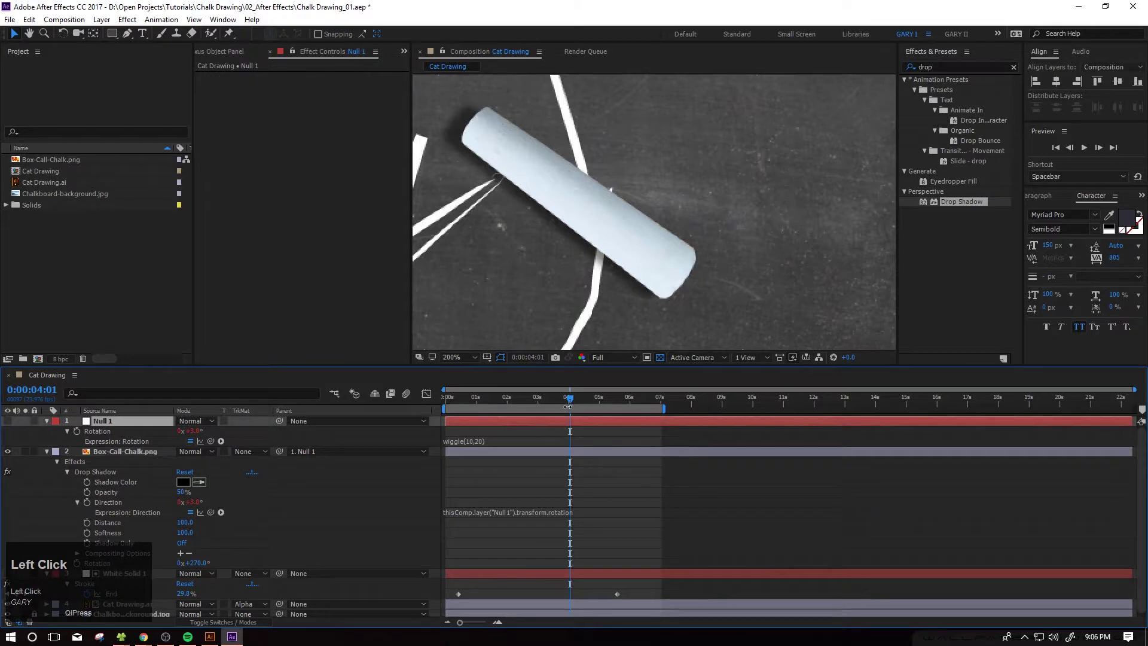
drag(570, 398, 547, 398)
middle_click(547, 214)
mouse_move(547, 214)
mouse_down()
mouse_move(560, 115)
mouse_move(638, 199)
mouse_move(663, 263)
mouse_move(627, 206)
mouse_up()
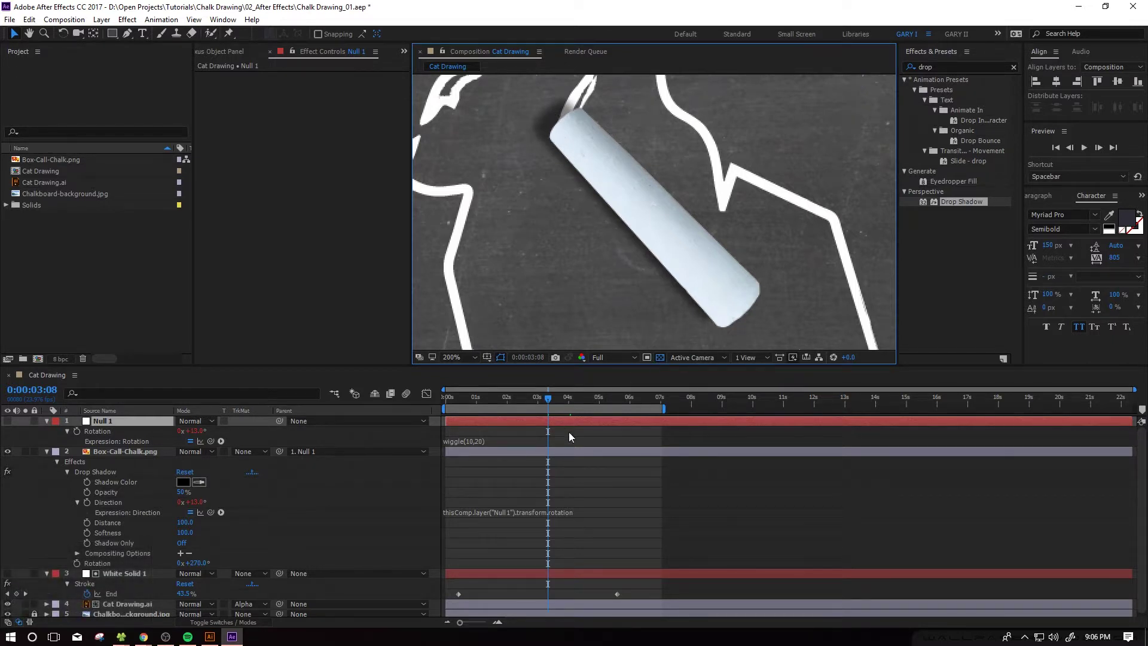
mouse_move(543, 401)
mouse_down()
mouse_move(508, 400)
mouse_move(522, 400)
mouse_up()
drag(514, 244, 640, 270)
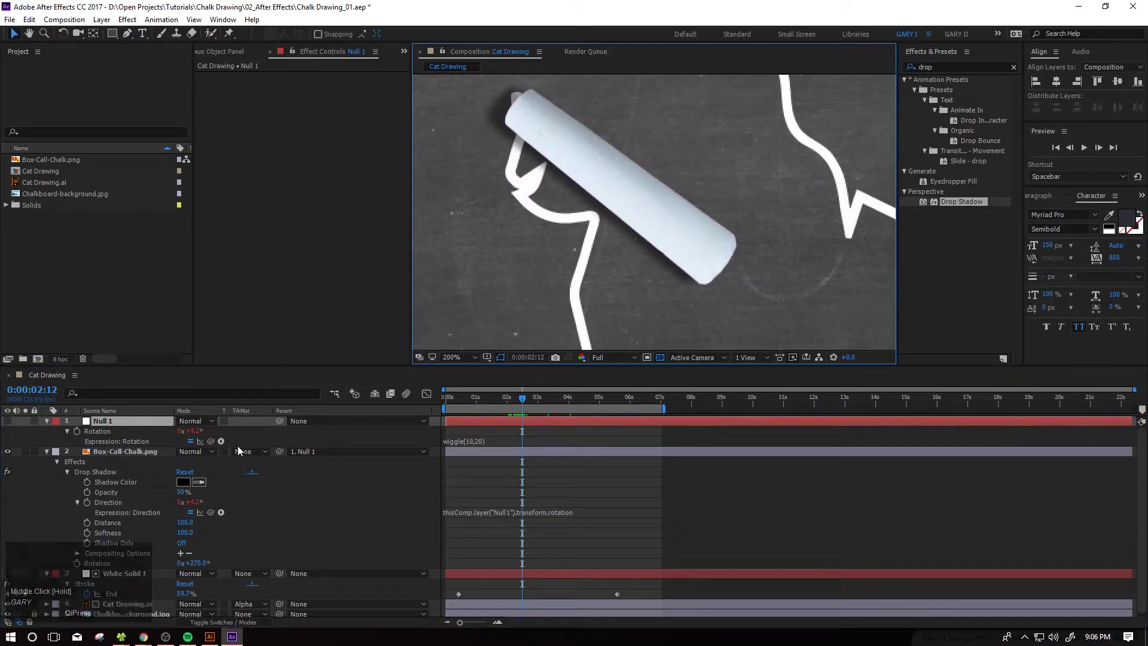
Append +270 to the Drop Shadow direction expression and preview the chalk's shadow around two seconds
click(579, 508)
click(584, 509)
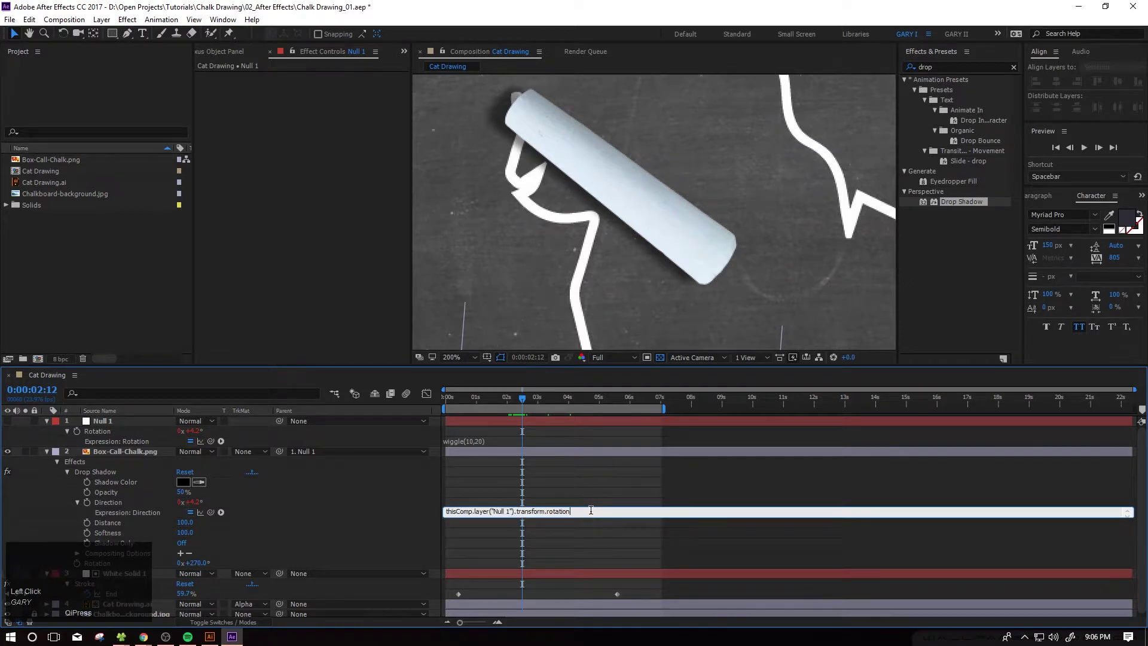
text(+270)
click(661, 494)
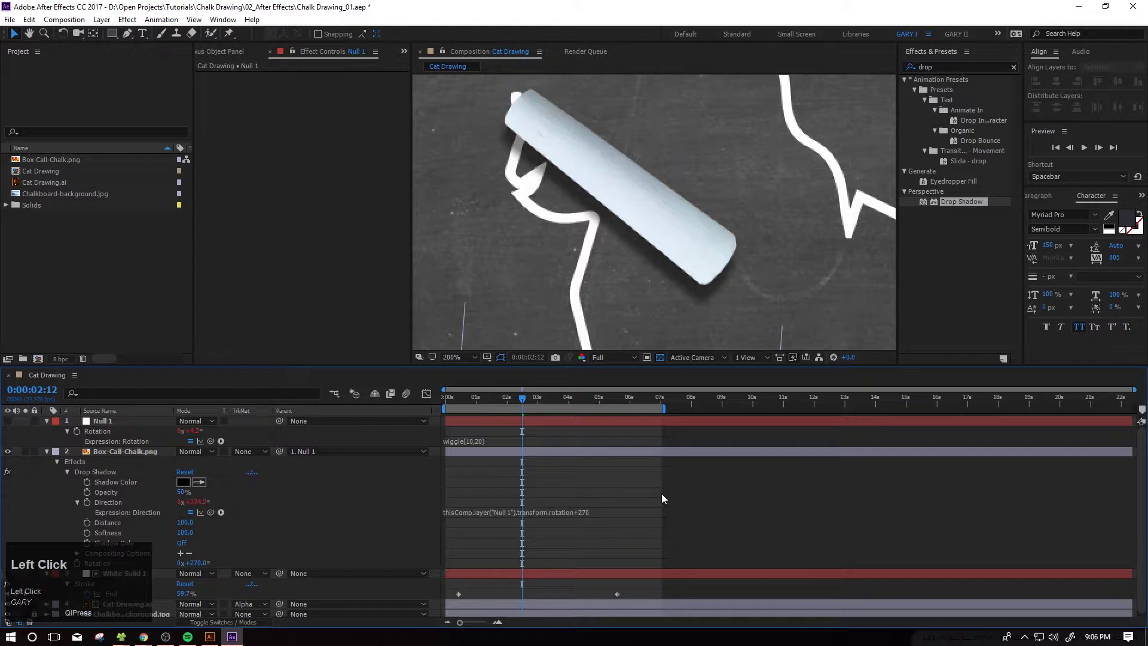
key(space)
click(502, 400)
mouse_move(501, 401)
mouse_down()
mouse_move(465, 400)
mouse_move(535, 401)
mouse_move(520, 400)
mouse_up()
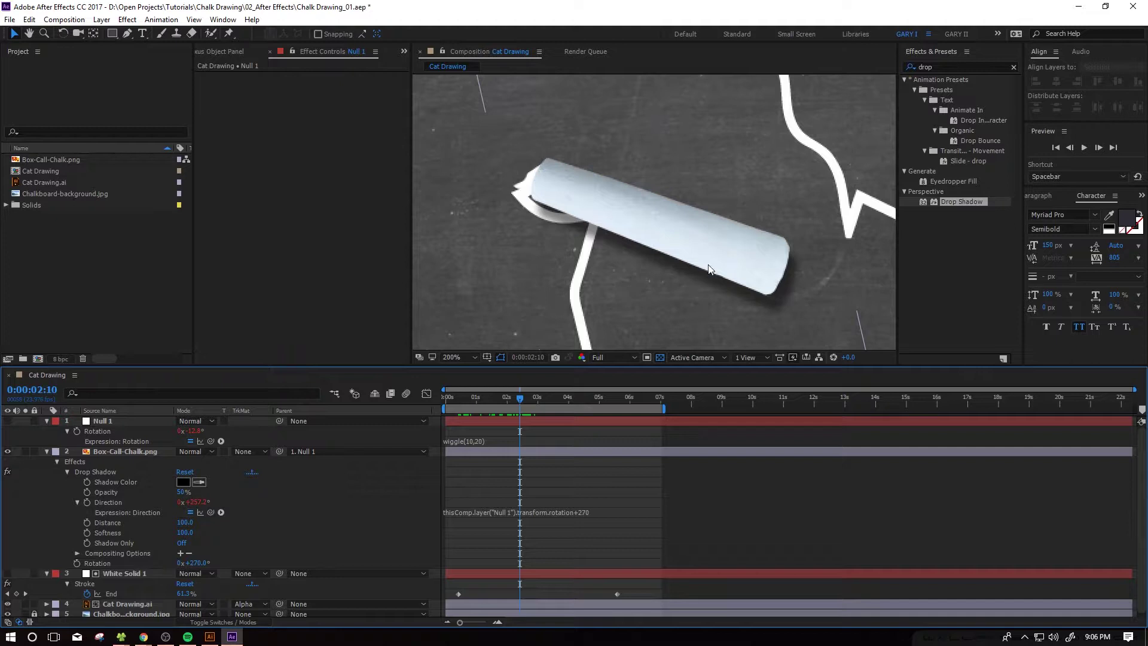
Turn on Shadow Only for the Drop Shadow on the Box-Call-Chalk.png layer
click(668, 448)
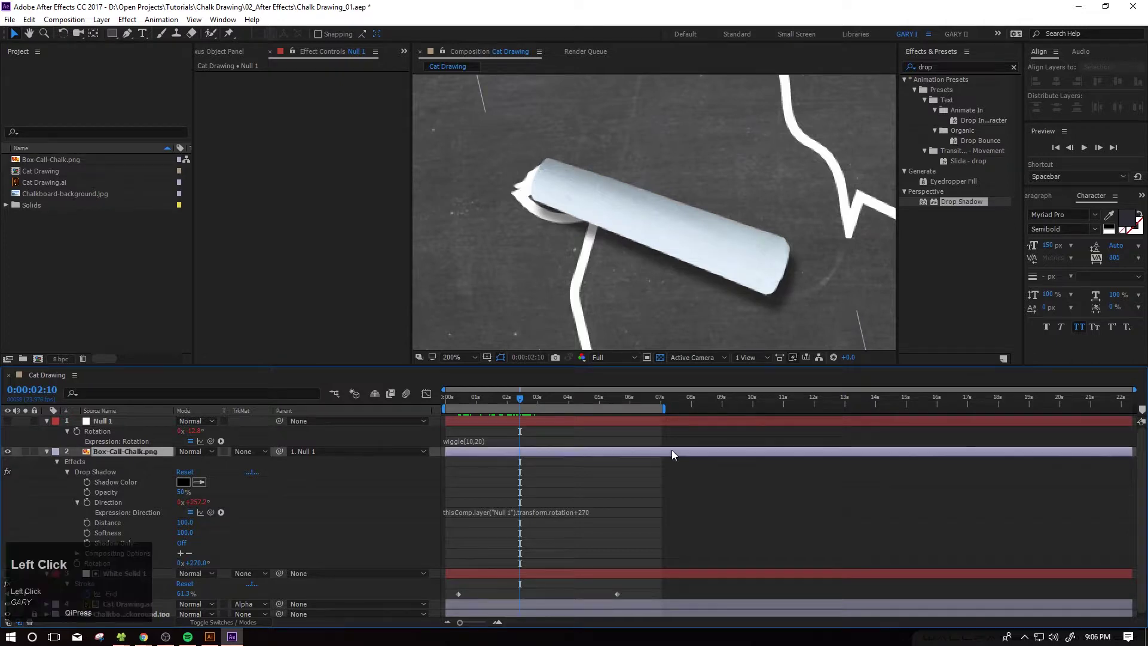
click(315, 172)
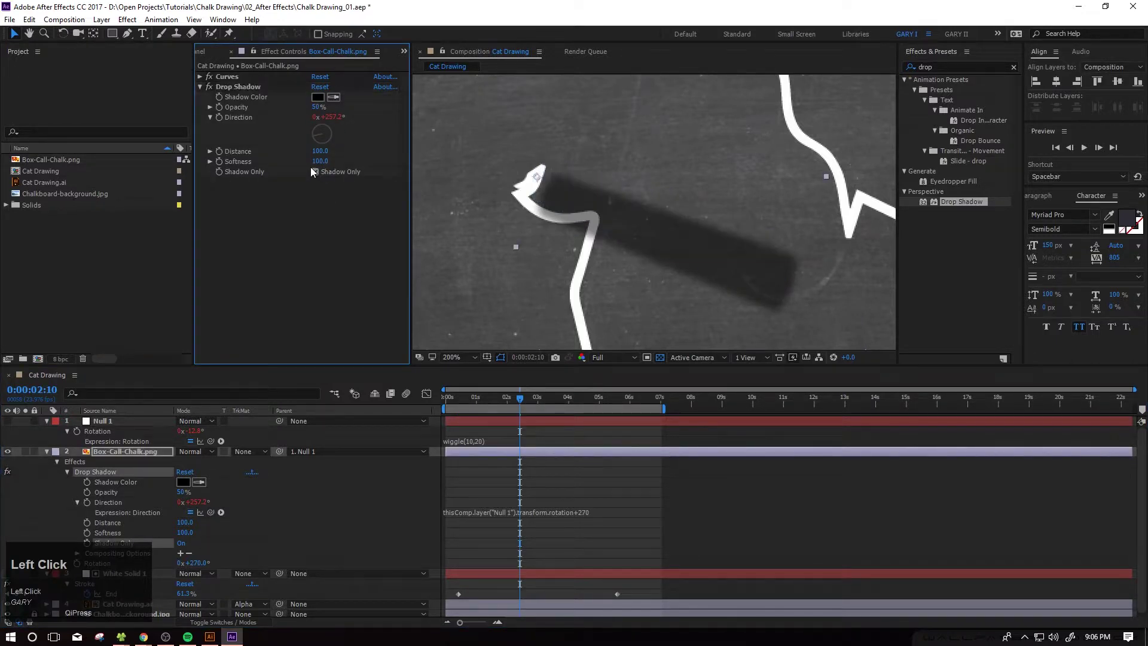
Collapse all layer properties in the timeline and delete the Drop Shadow effect from the Box-Call-Chalk.png layer
key(ctrl+a)
key(u)
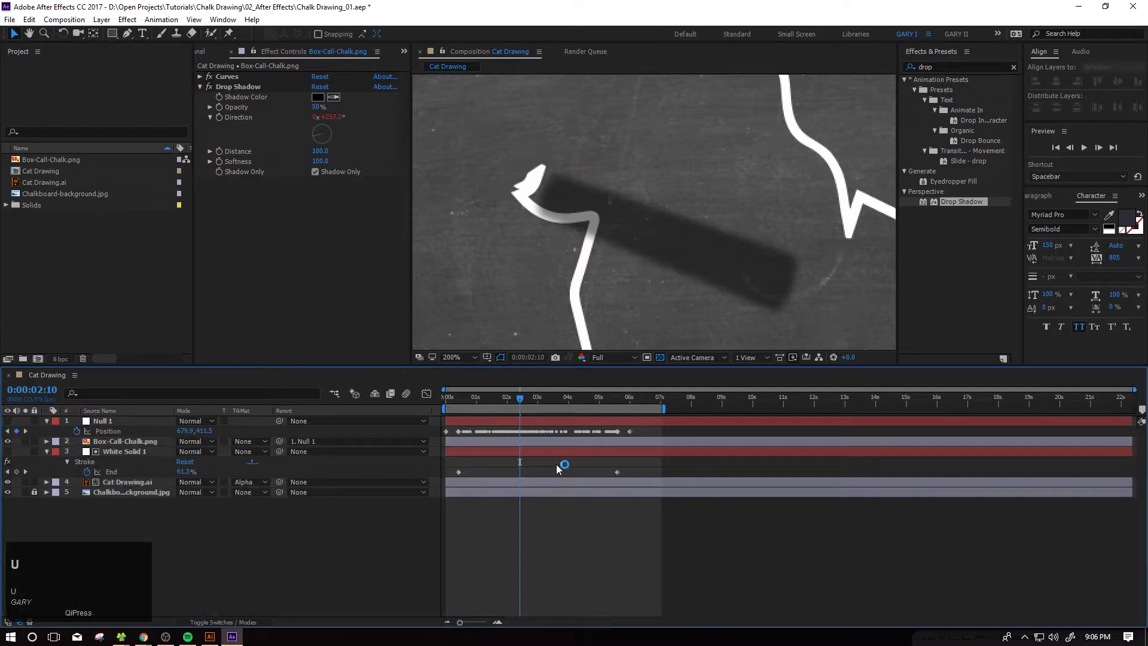
key(u)
click(110, 431)
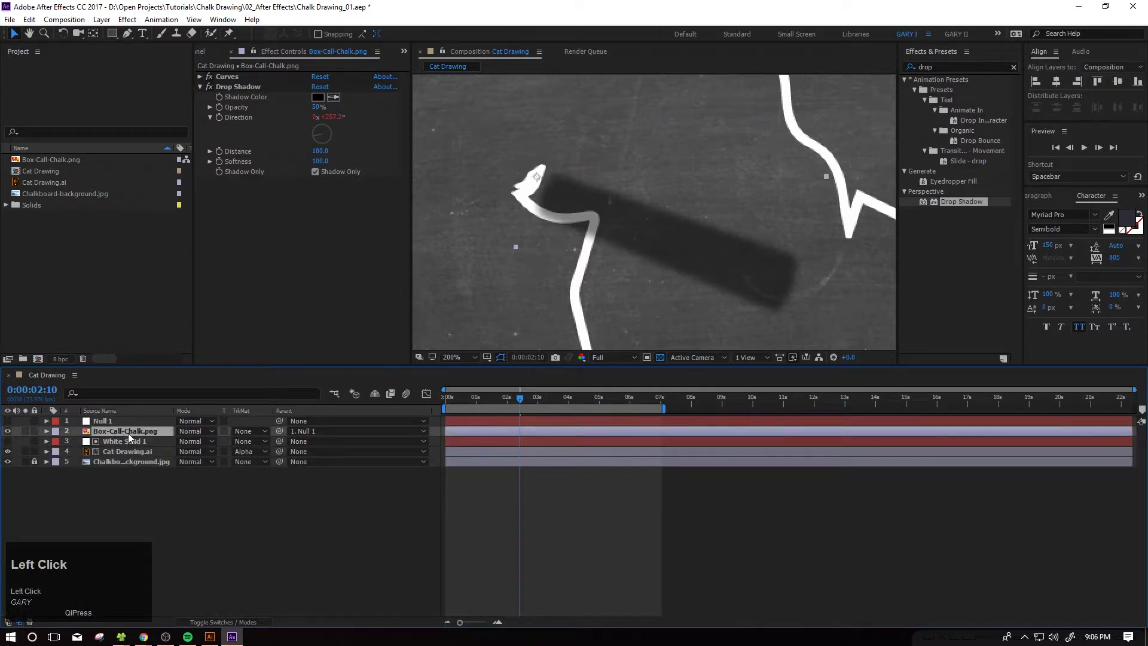
key(u)
click(138, 431)
click(235, 87)
key(BackSpace)
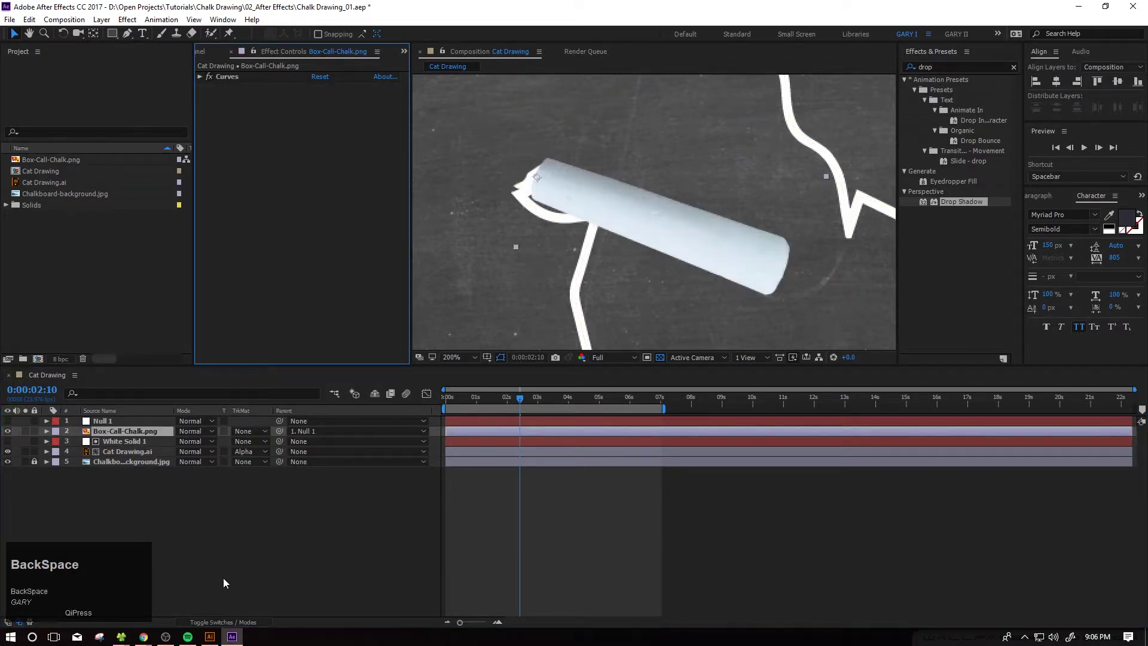
Pre-compose the Box-Call-Chalk.png layer as "chalk", leaving all attributes in Cat Drawing
click(224, 582)
click(111, 431)
key(ctrl+shift+c)
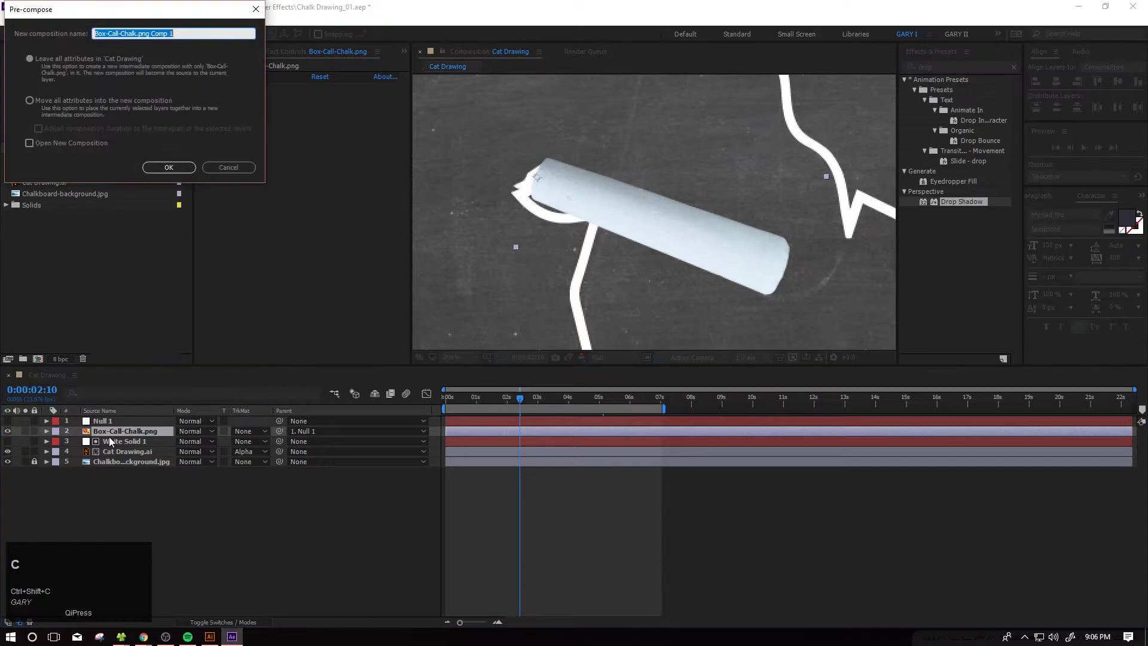
text(ch)
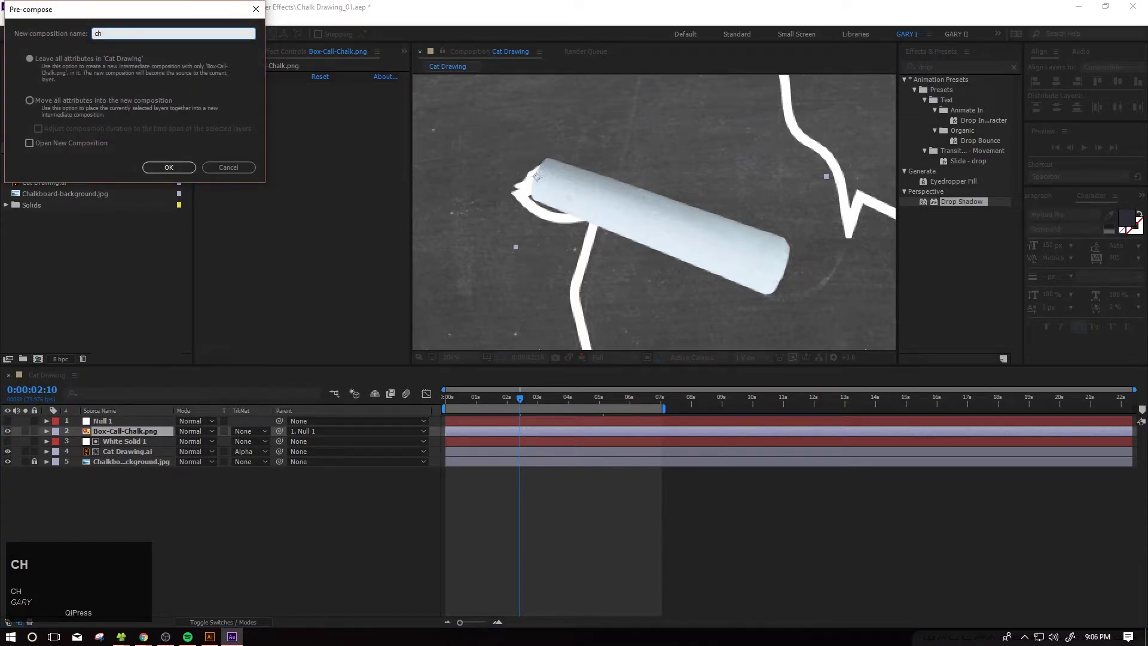
text(al)
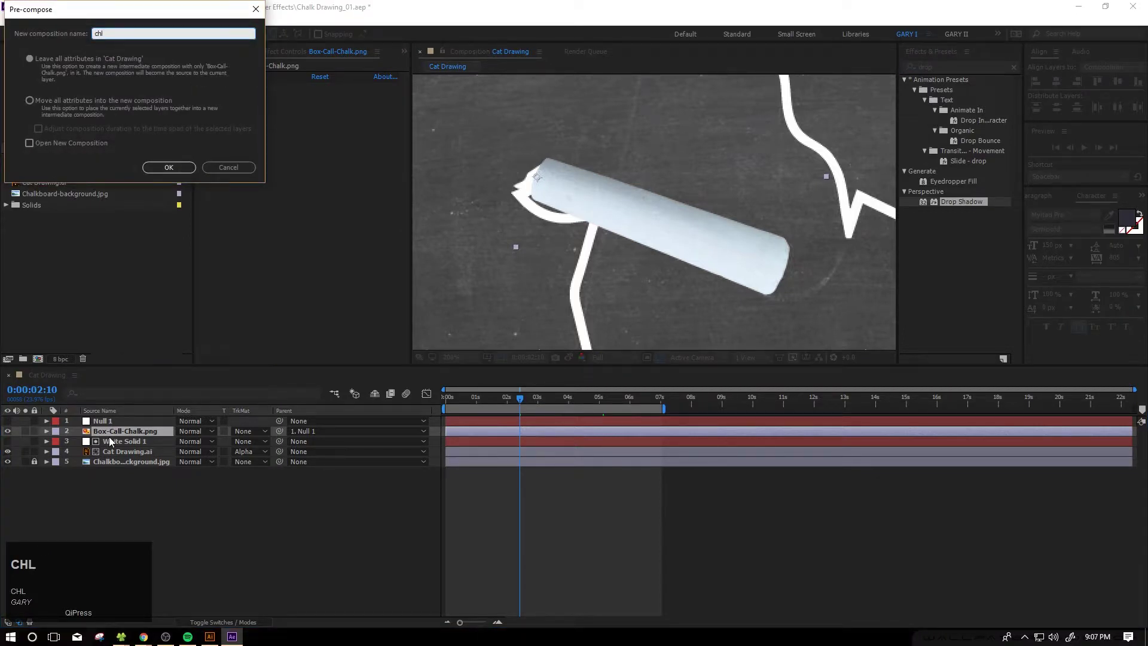
key(BackSpace)
text(alk)
key(Return)
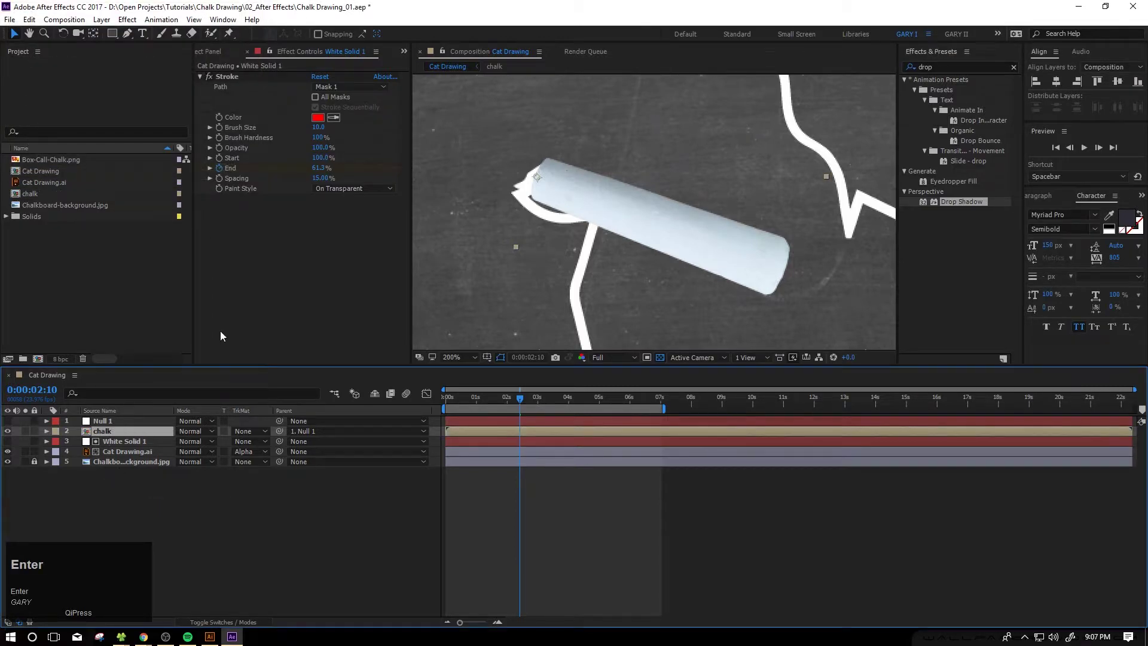
Open the chalk pre-composition from the Cat Drawing timeline for editing
click(954, 67)
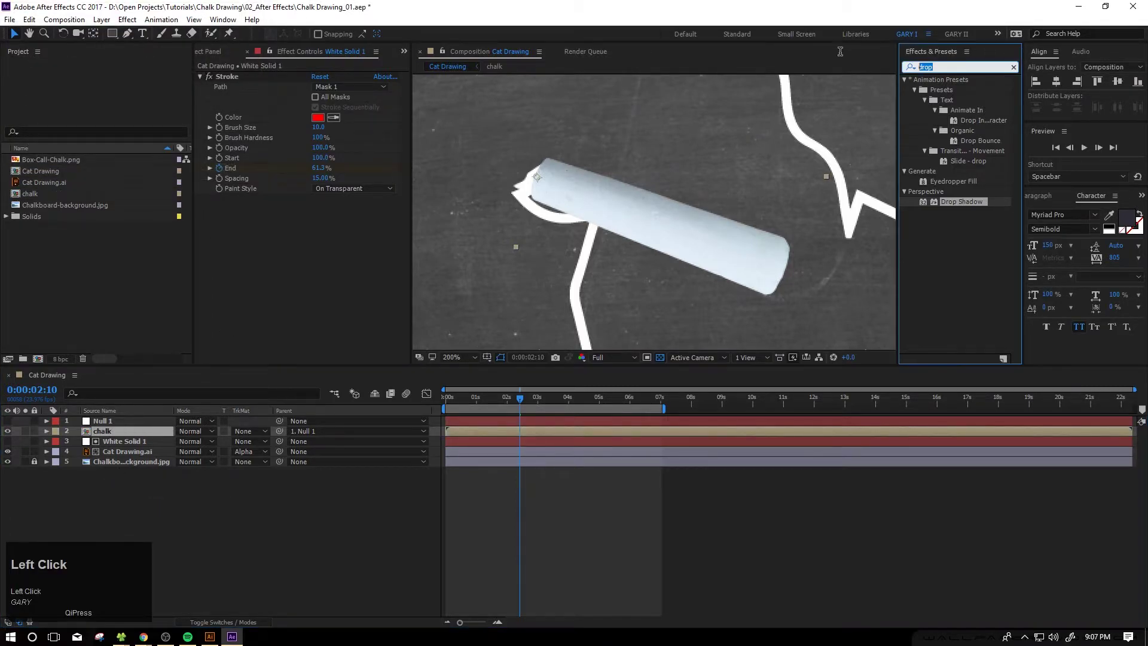
click(526, 431)
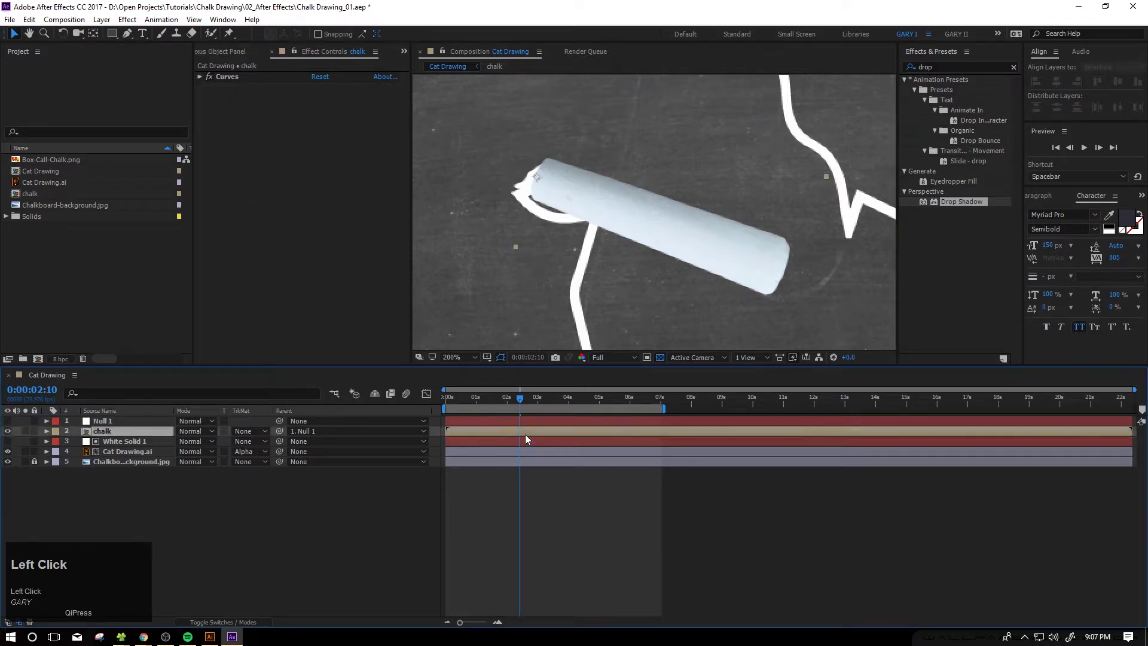
double_click(560, 430)
scroll(591, 213, up, 6)
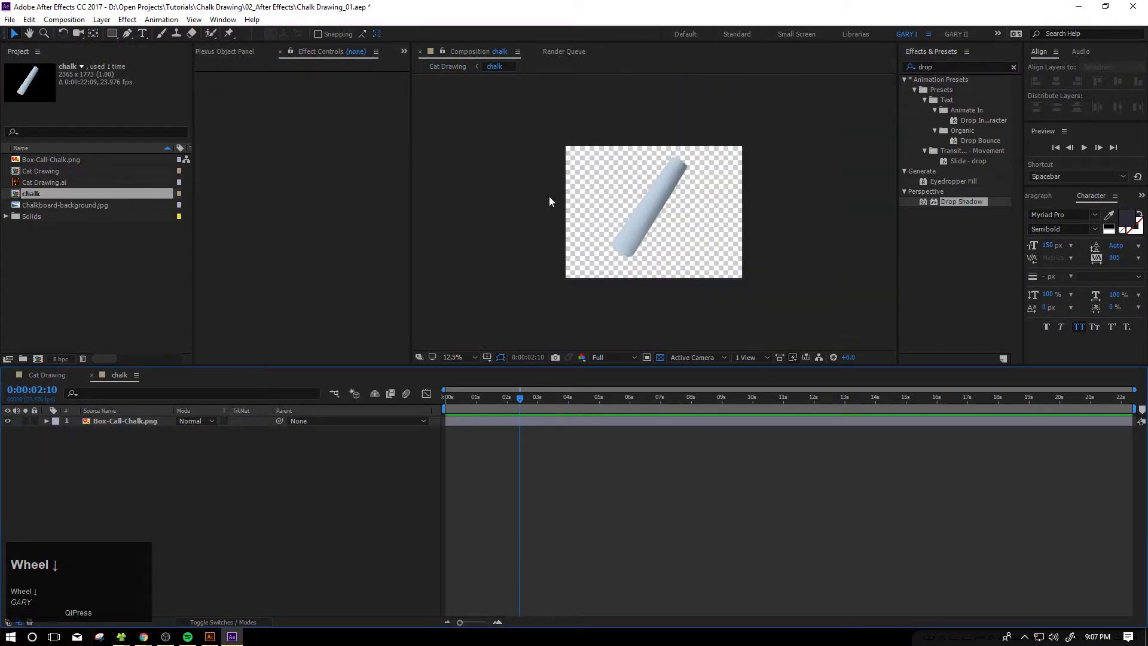
click(102, 19)
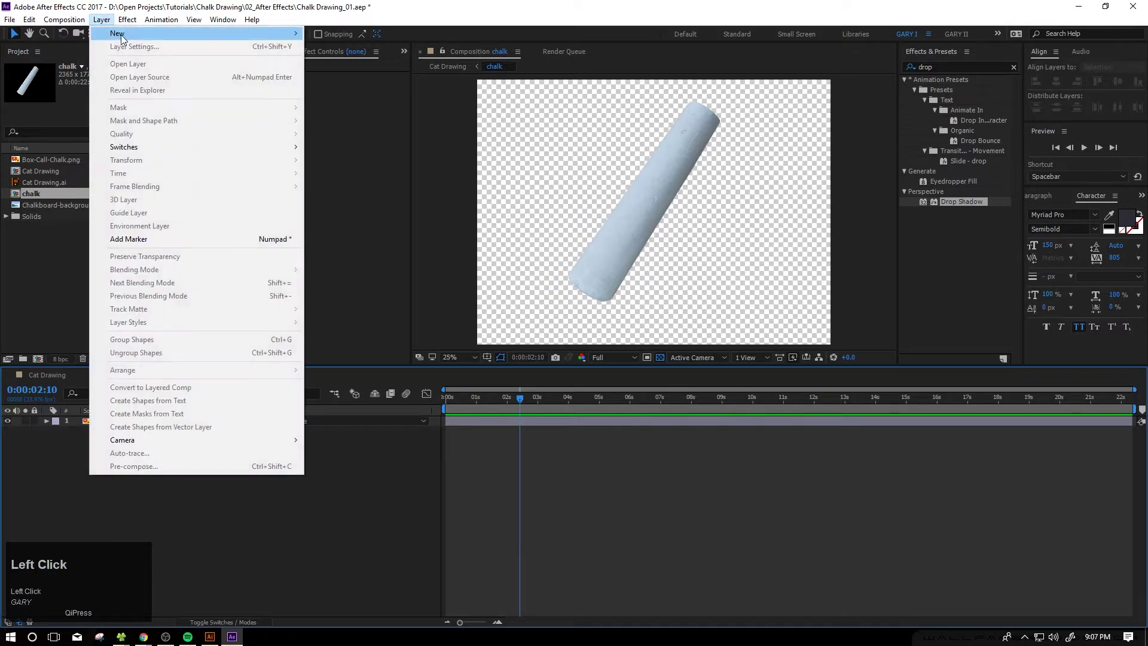
mouse_move(124, 36)
click(353, 114)
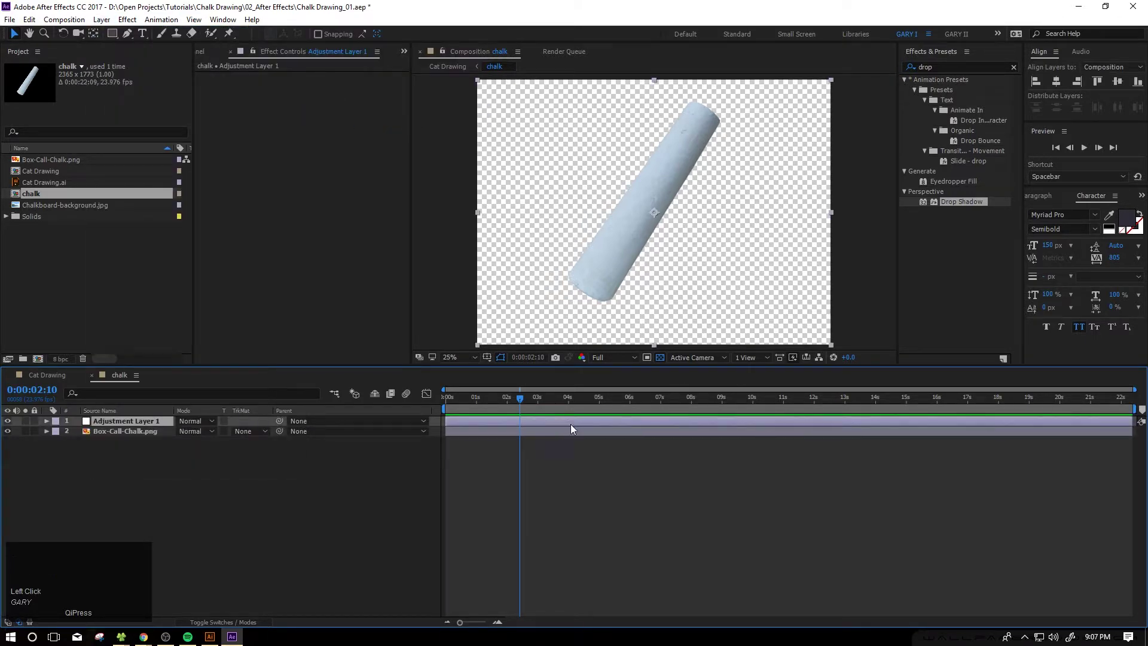
key(BackSpace)
Apply the Radial Shadow effect to the Box-Call-Chalk.png layer inside the chalk composition
click(647, 422)
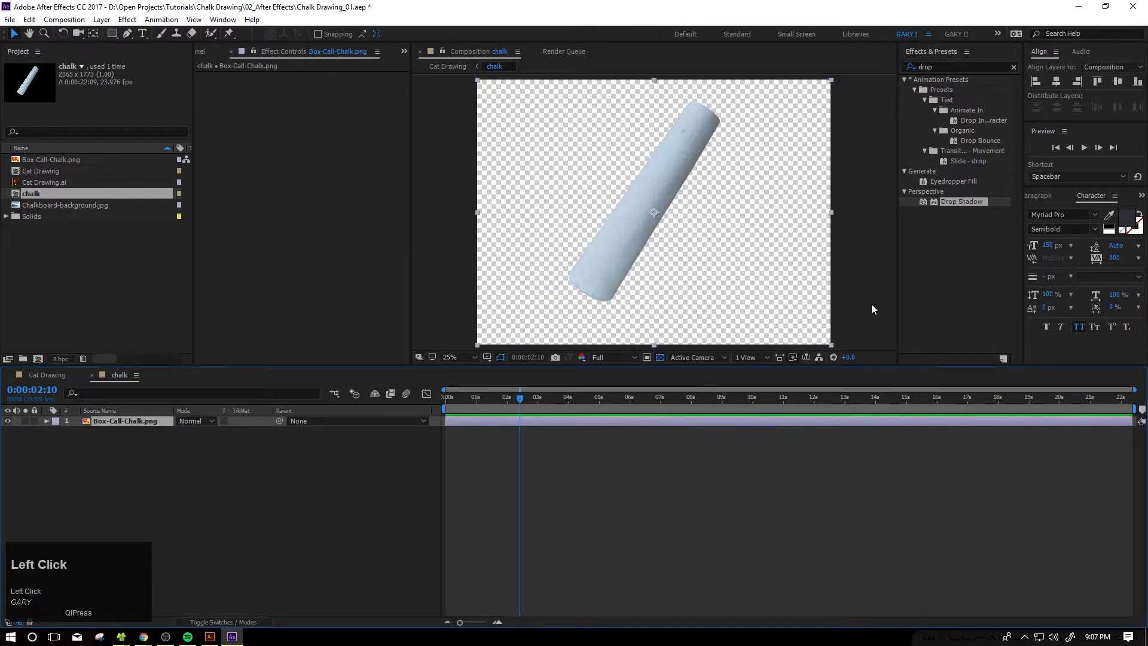
click(946, 64)
text(shadow)
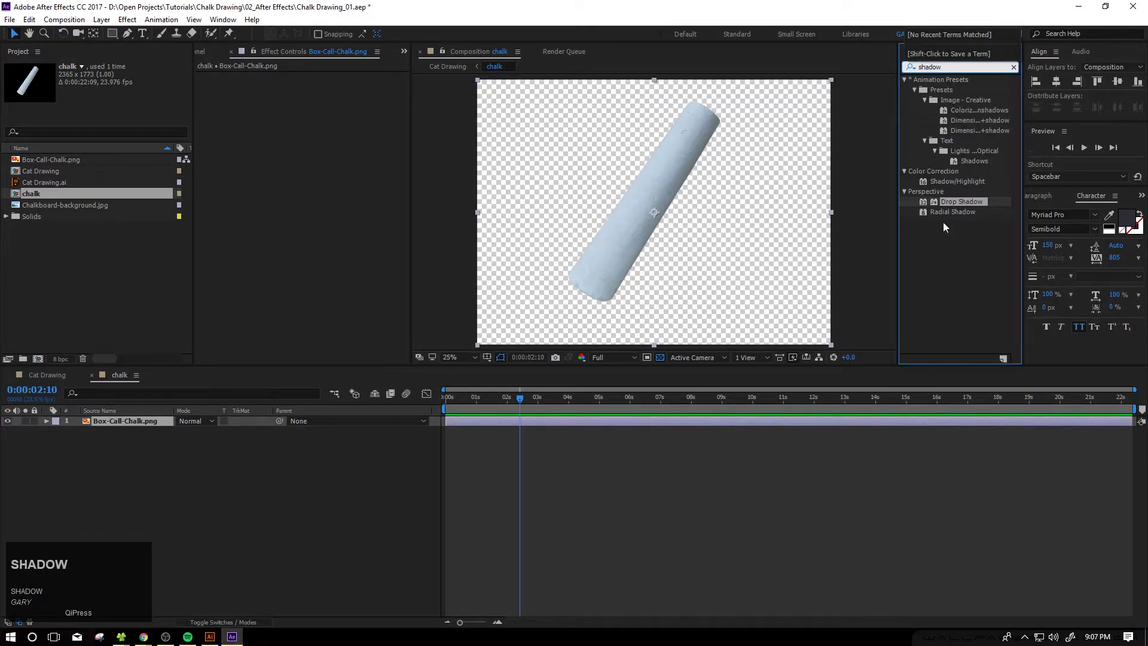
drag(950, 211, 658, 204)
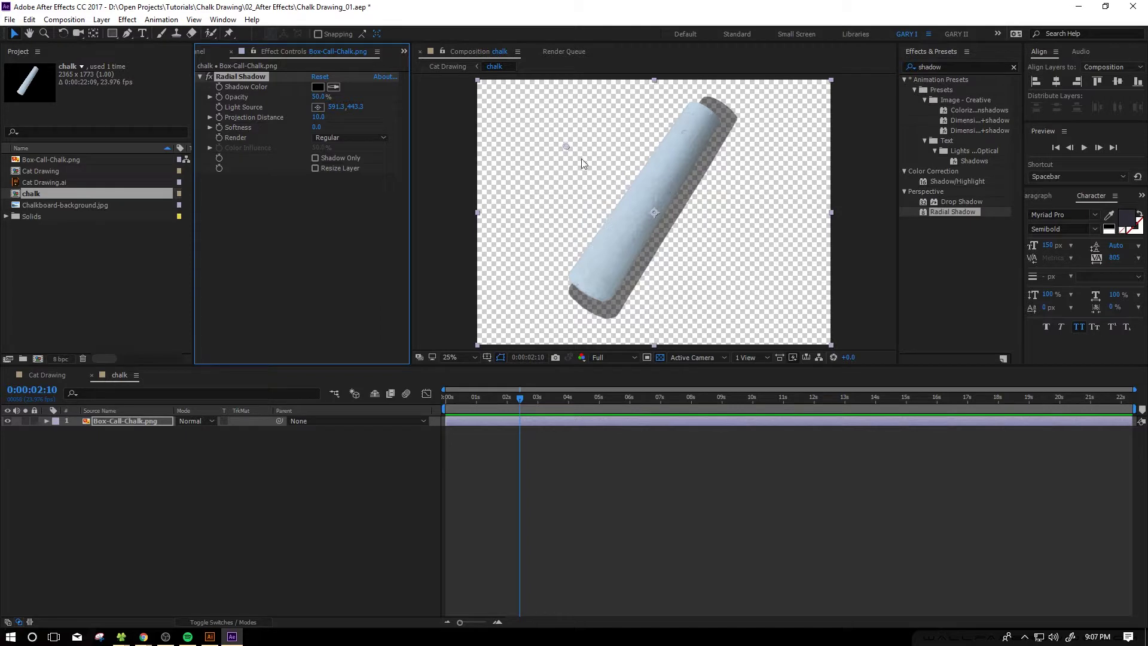
Move the Radial Shadow light source onto the chalk's narrow tip, with Projection Distance about 6.3 and Softness about 31.8
drag(565, 149, 719, 126)
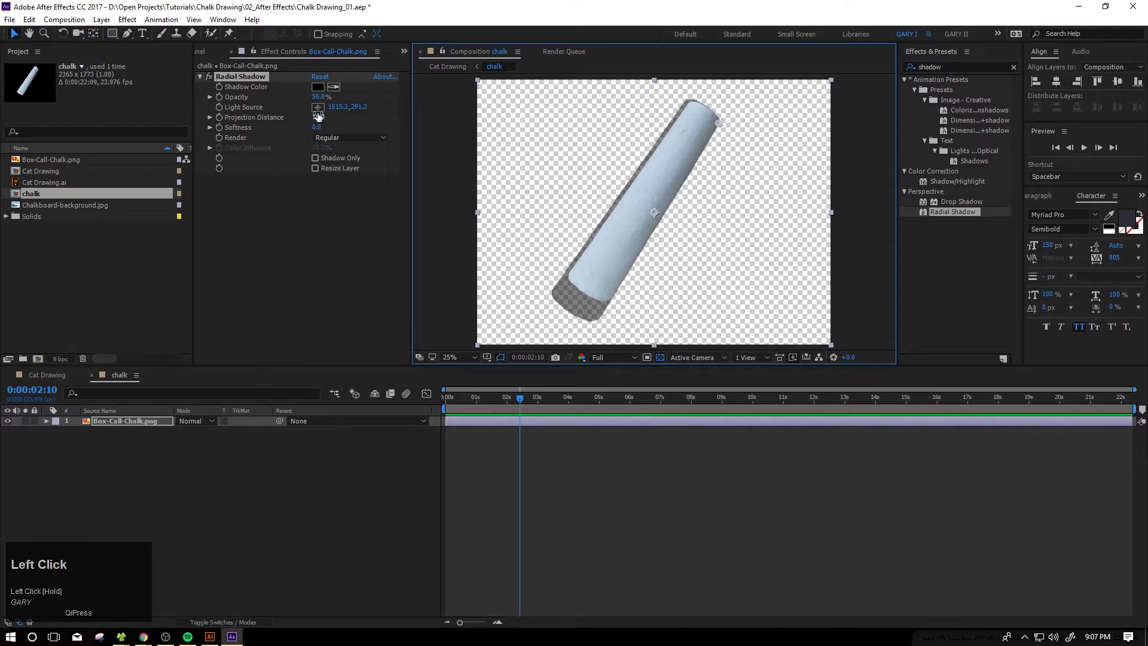
drag(317, 117, 401, 131)
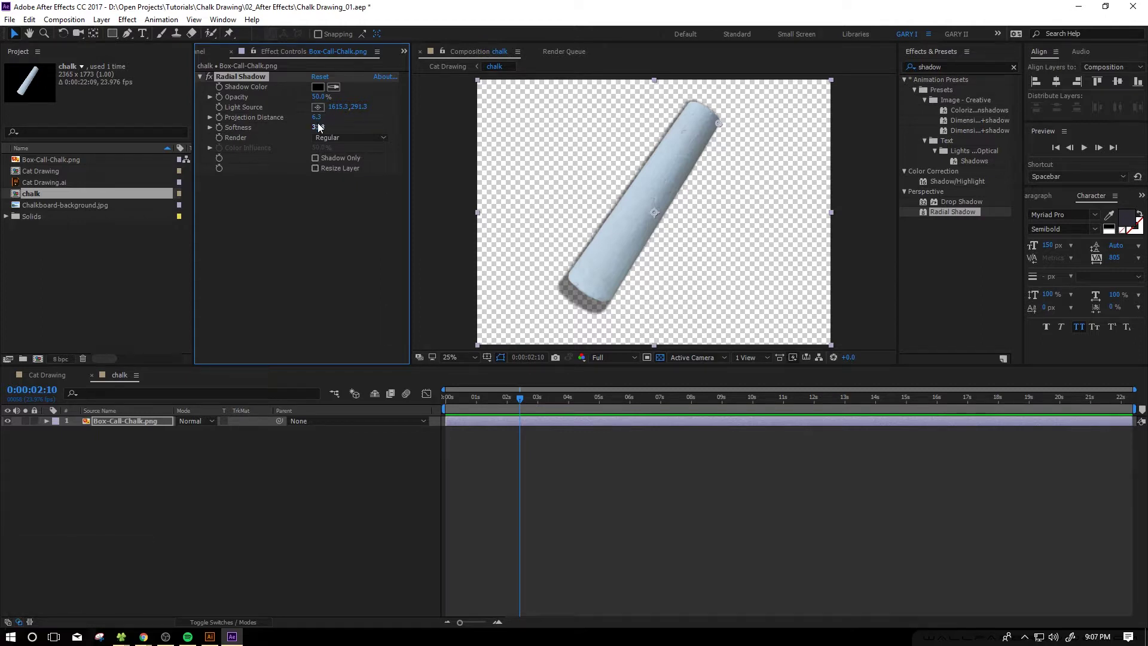
Try the Glass Edge render mode for the Radial Shadow, then return it to Regular
click(330, 138)
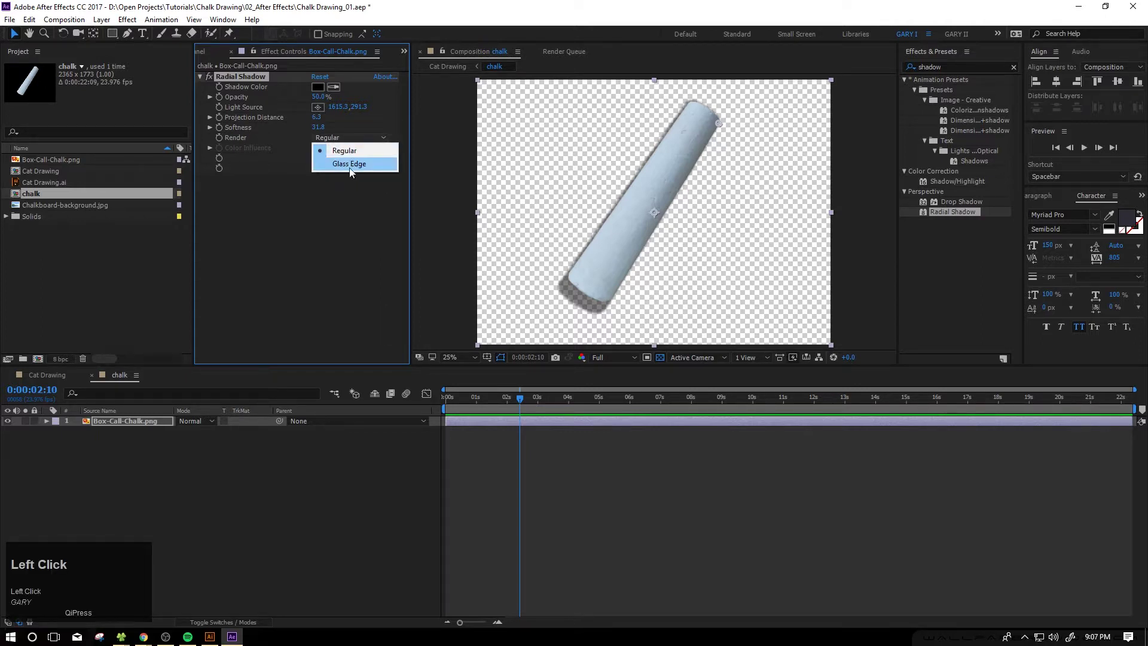
click(342, 161)
click(339, 139)
click(333, 151)
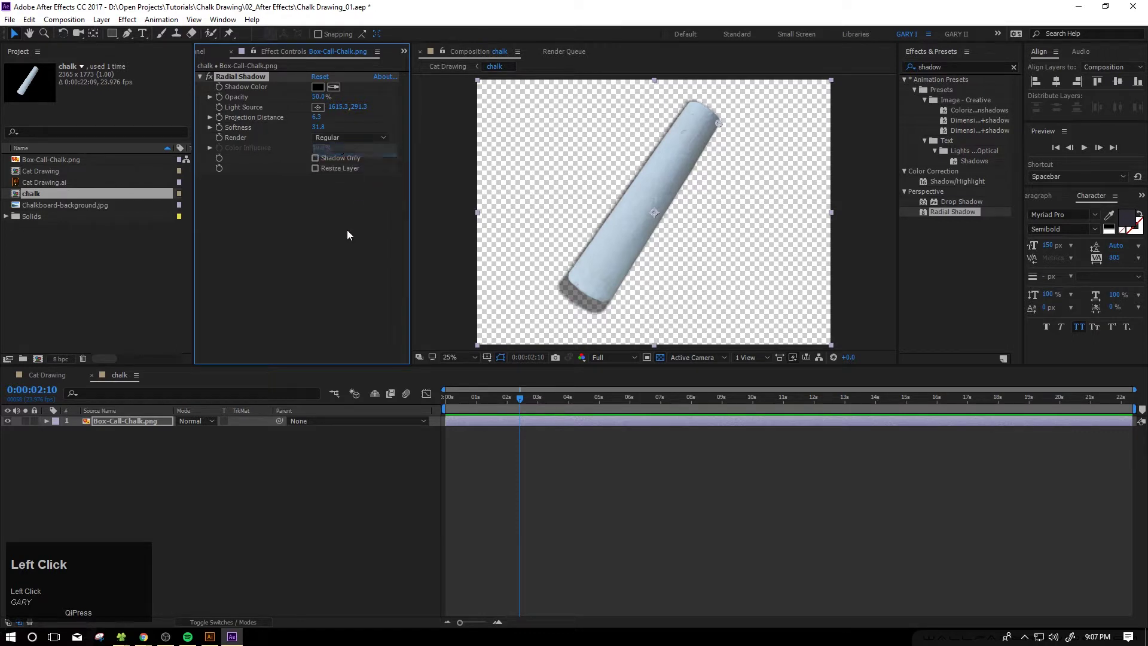
Raise the Radial Shadow's Projection Distance to about 7 and Softness to about 58, and shift its light source to about 1631.3, 319.3
drag(319, 119, 484, 132)
click(345, 257)
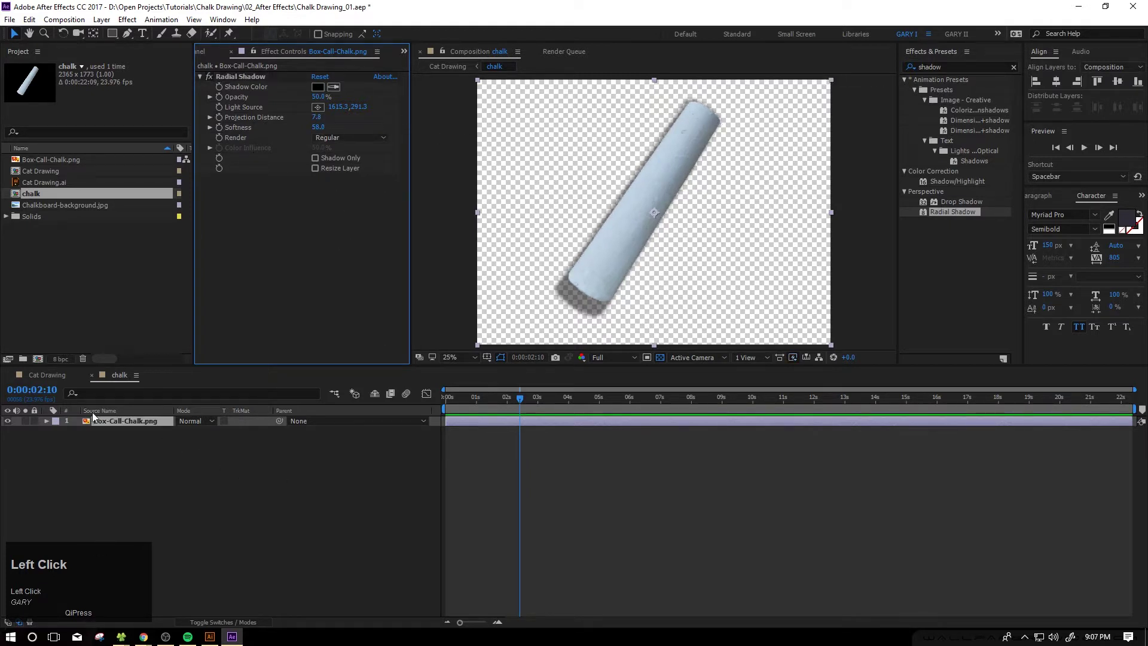
click(57, 374)
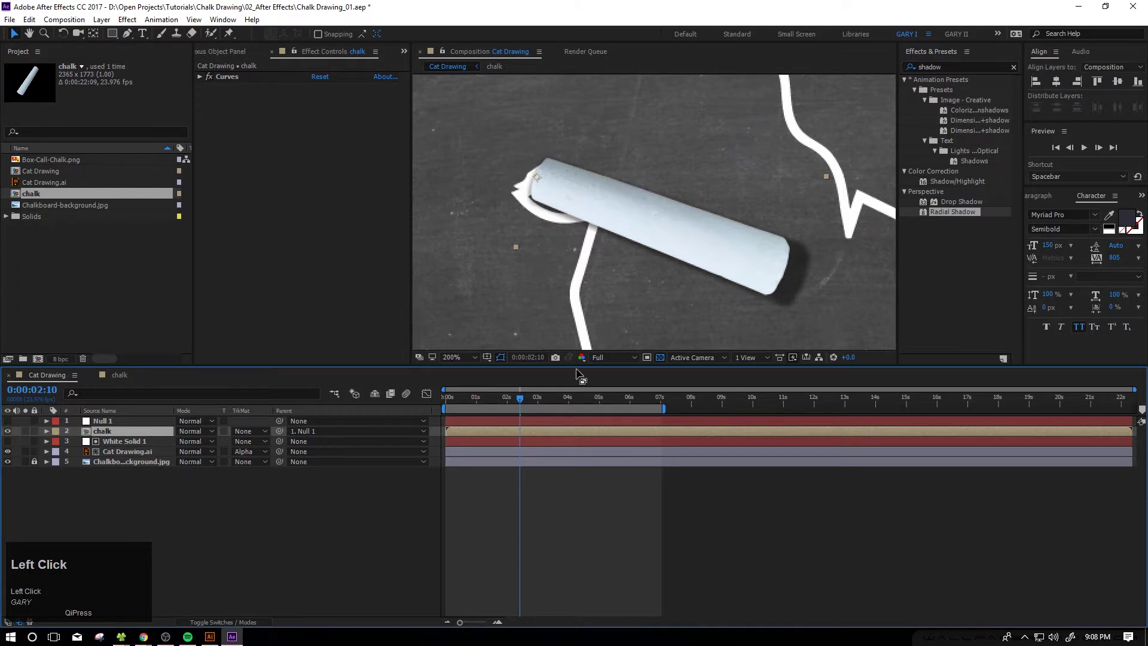
click(119, 375)
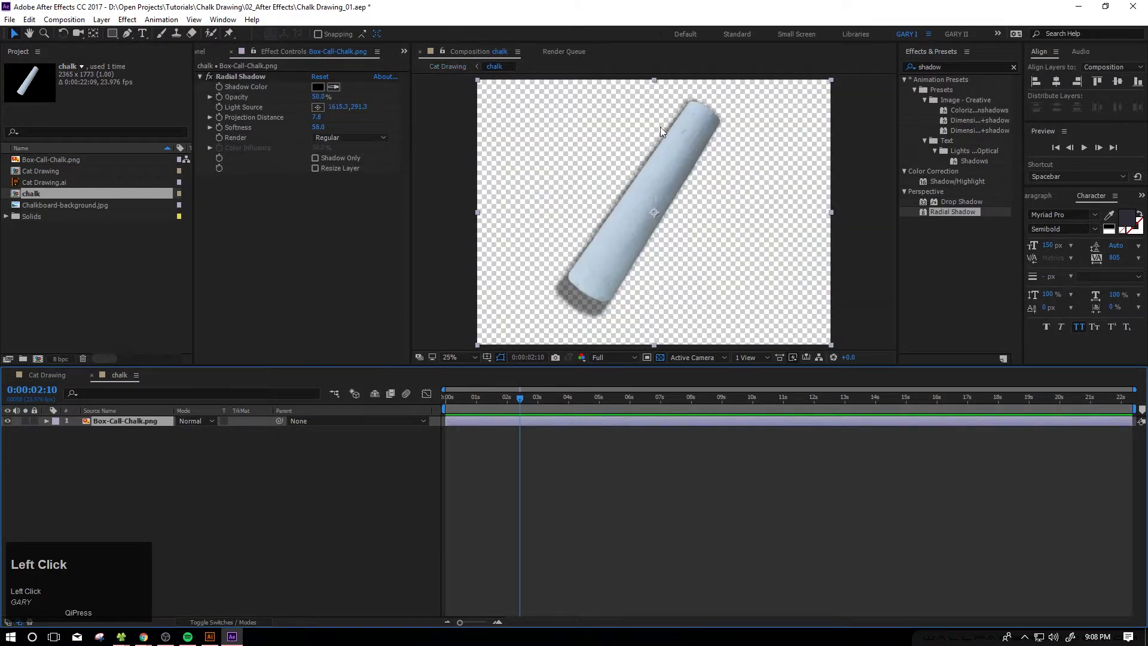
click(281, 77)
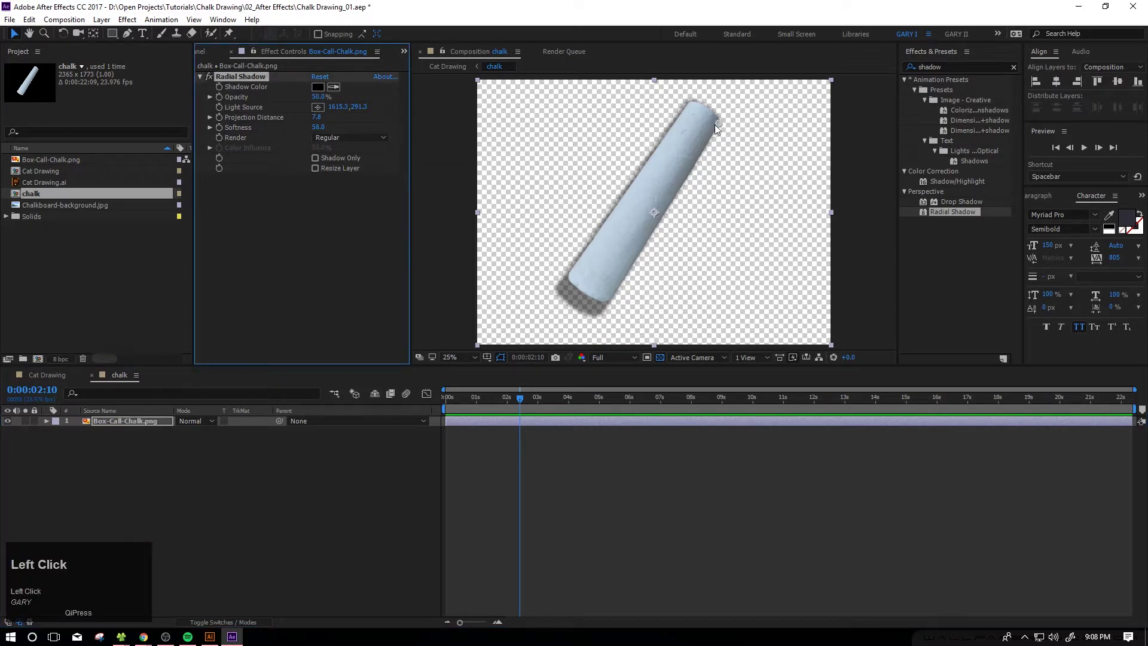
drag(714, 124, 718, 128)
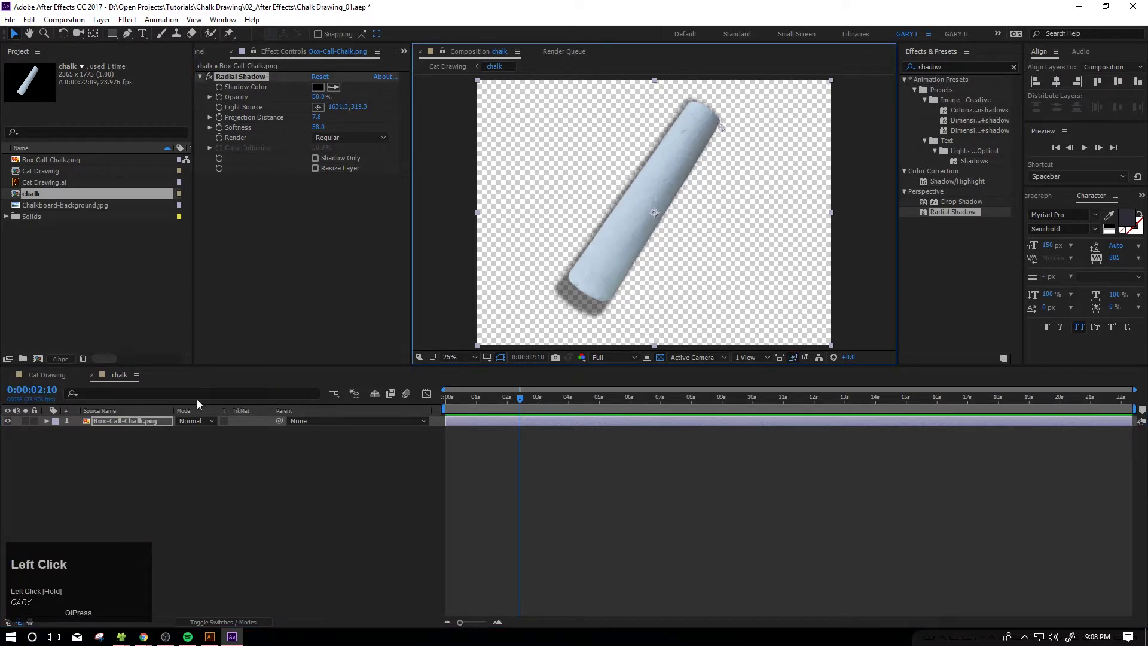
Preview the Cat Drawing composition from the start with the whole frame fitted, checking the chalk's radial shadow
click(54, 375)
scroll(553, 263, down, 5)
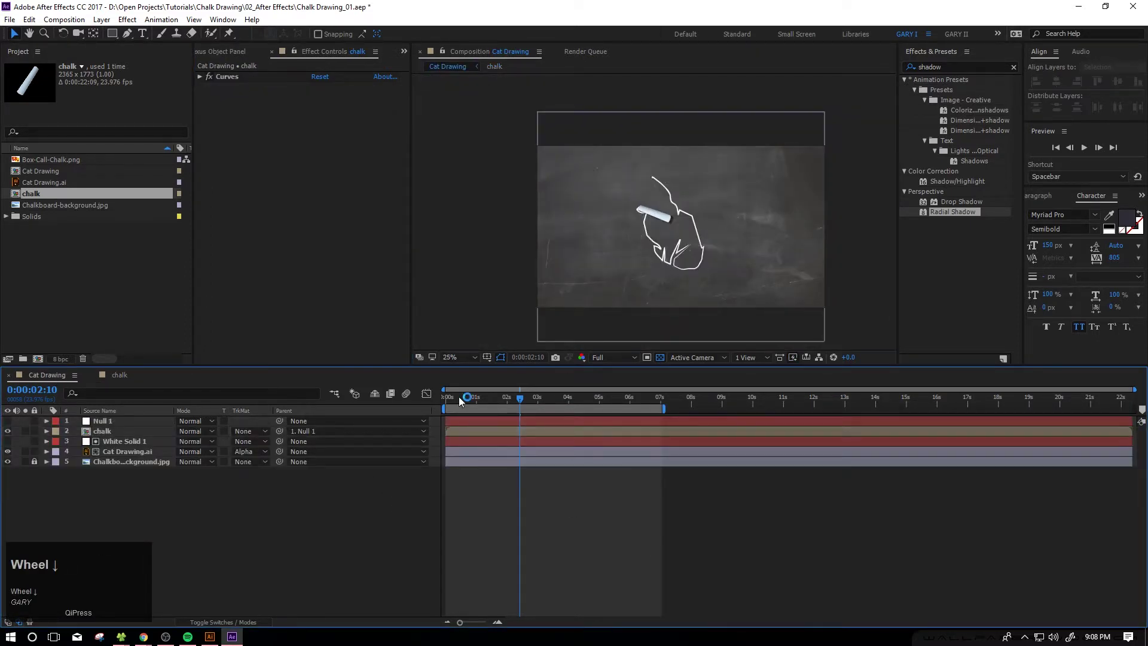
click(449, 357)
click(469, 381)
key(space)
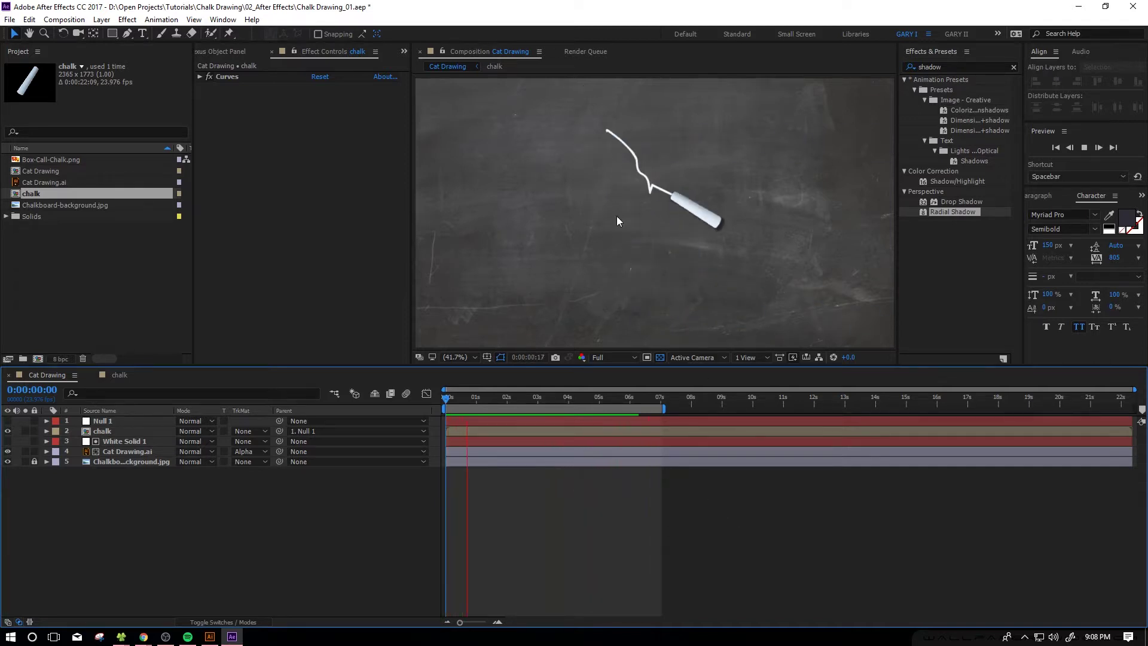
key(space)
Switch to the Cat Drawing.ai document in Illustrator and unlock the drawn layer
click(210, 637)
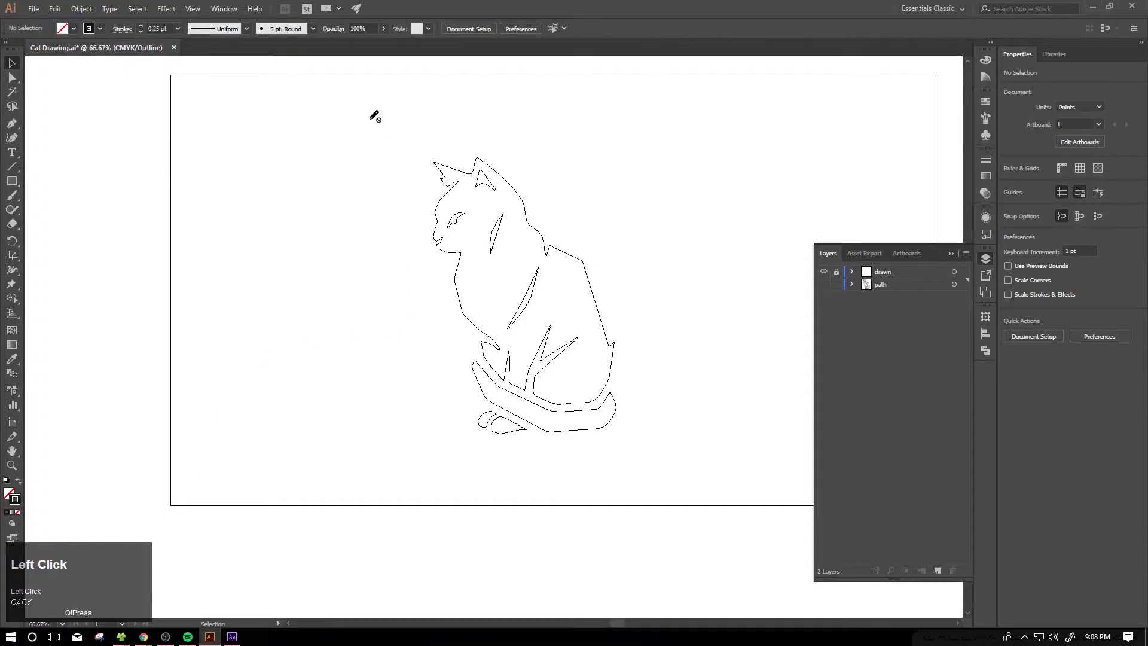
click(11, 64)
key(v)
click(270, 146)
key(v)
click(108, 9)
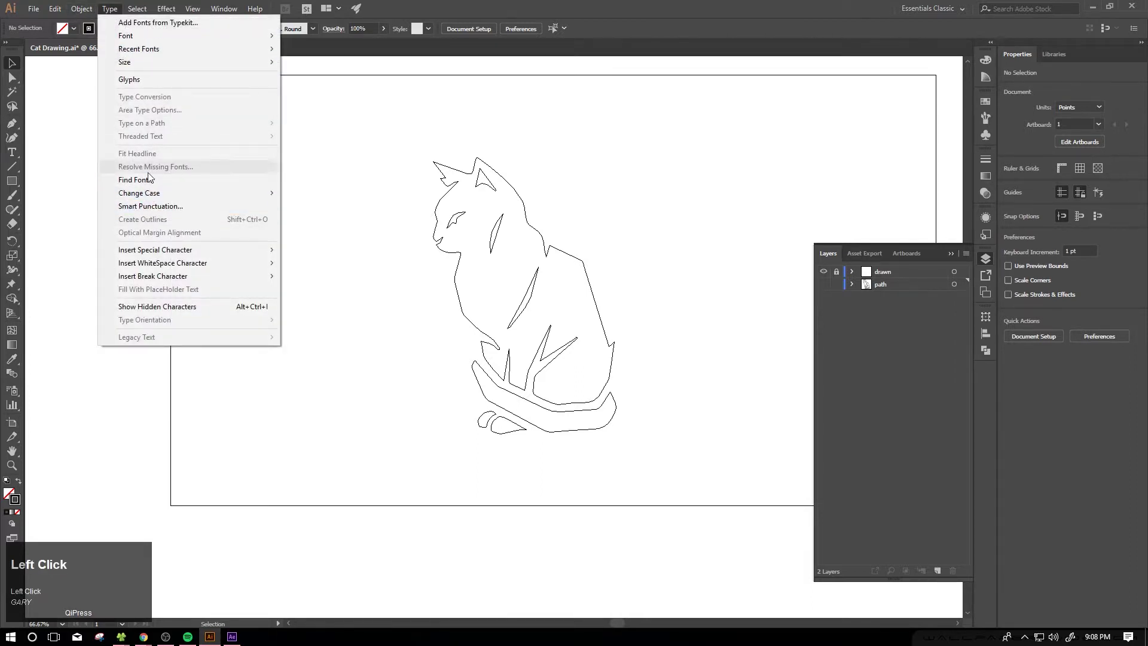
click(61, 104)
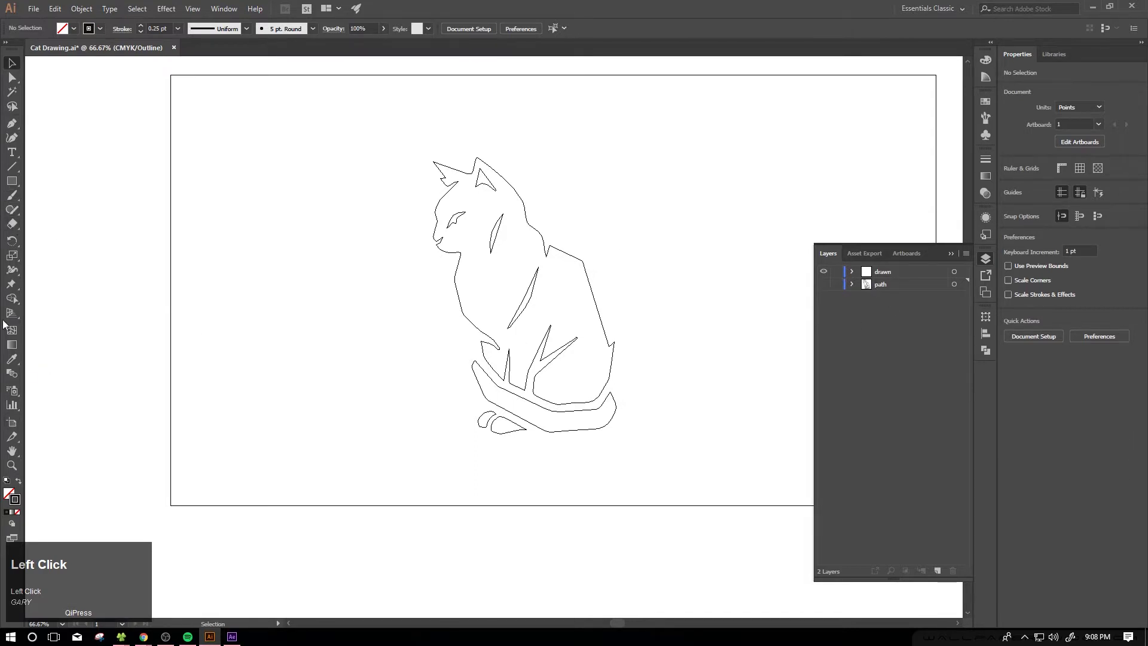
Add the point text "gothic" on the drawn layer, above and to the left of the cat
click(12, 153)
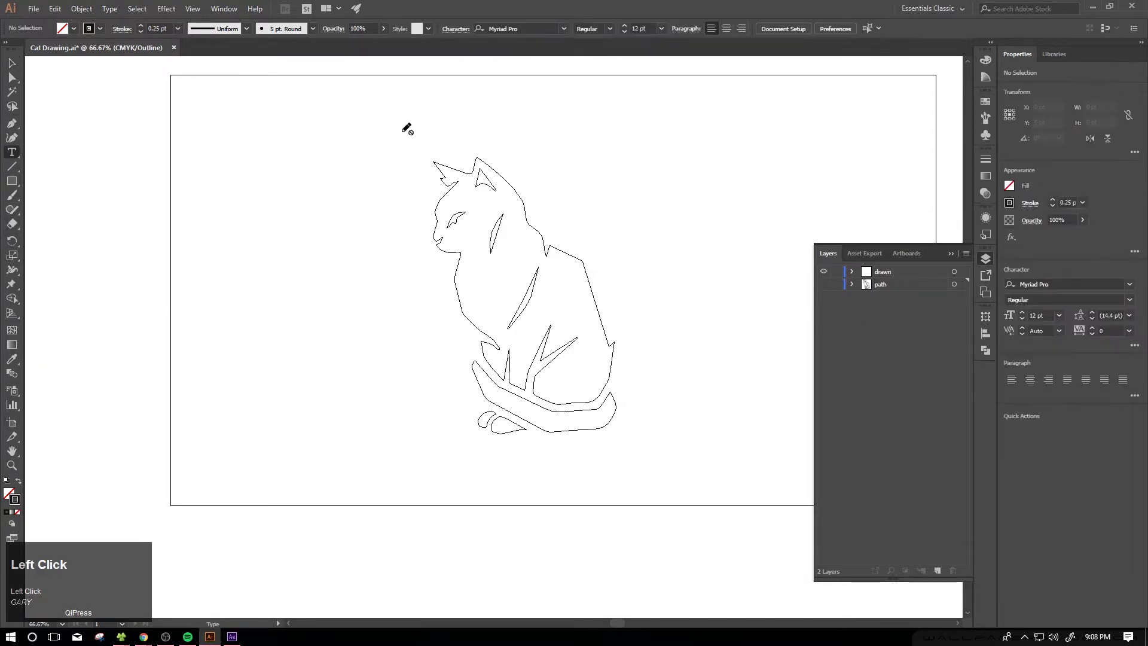
key(v)
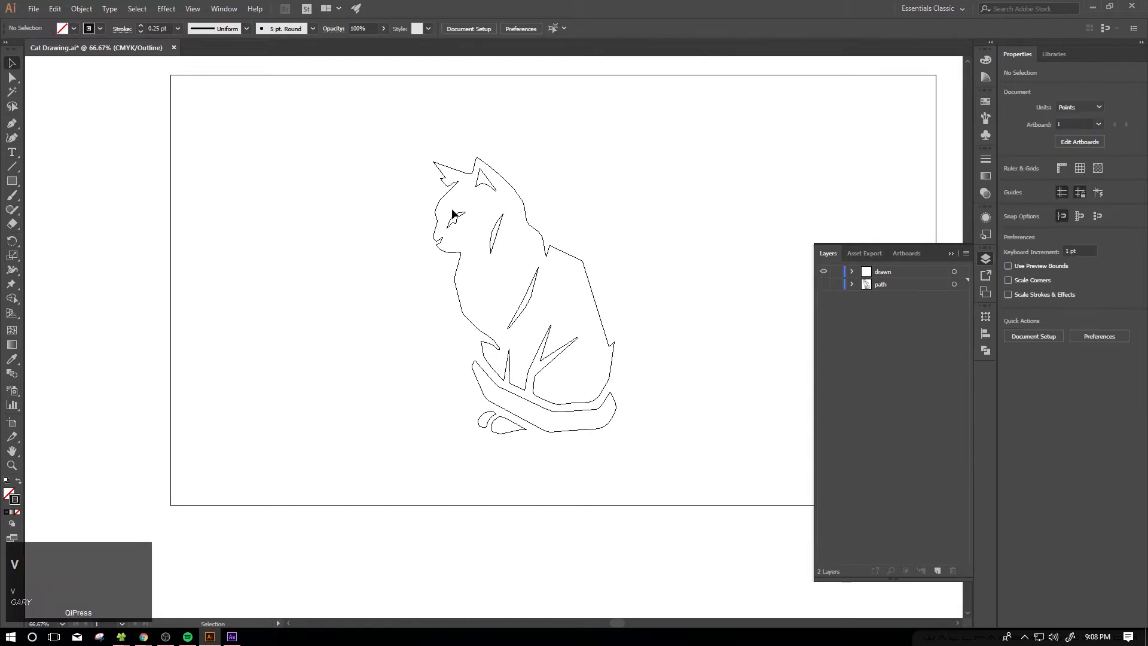
click(11, 153)
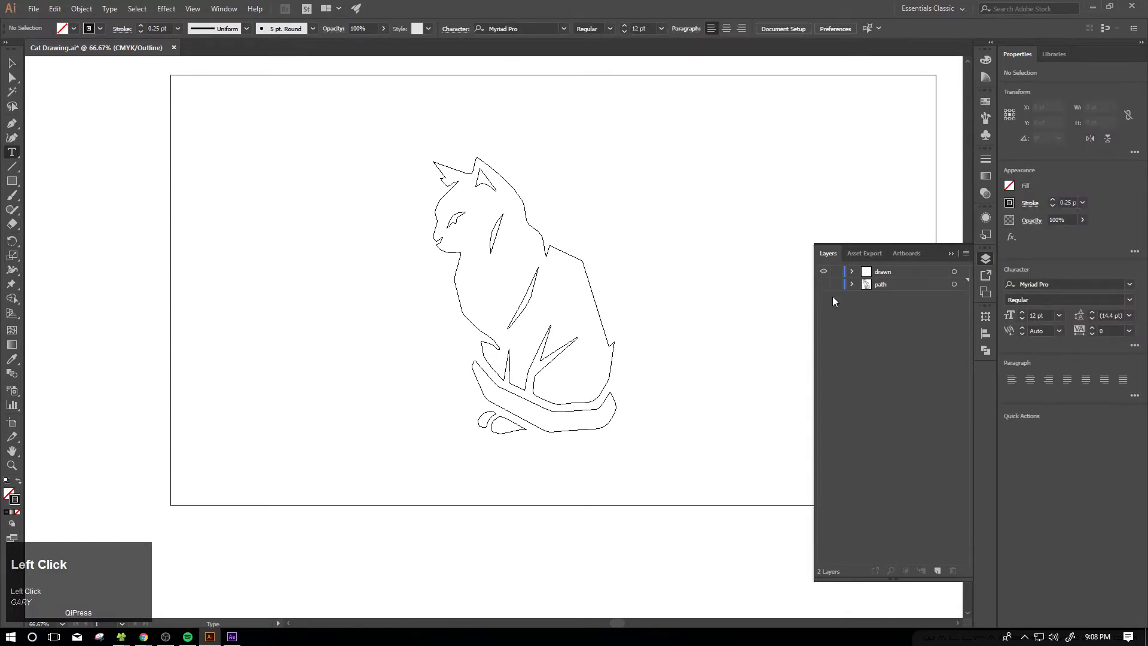
click(912, 274)
click(266, 141)
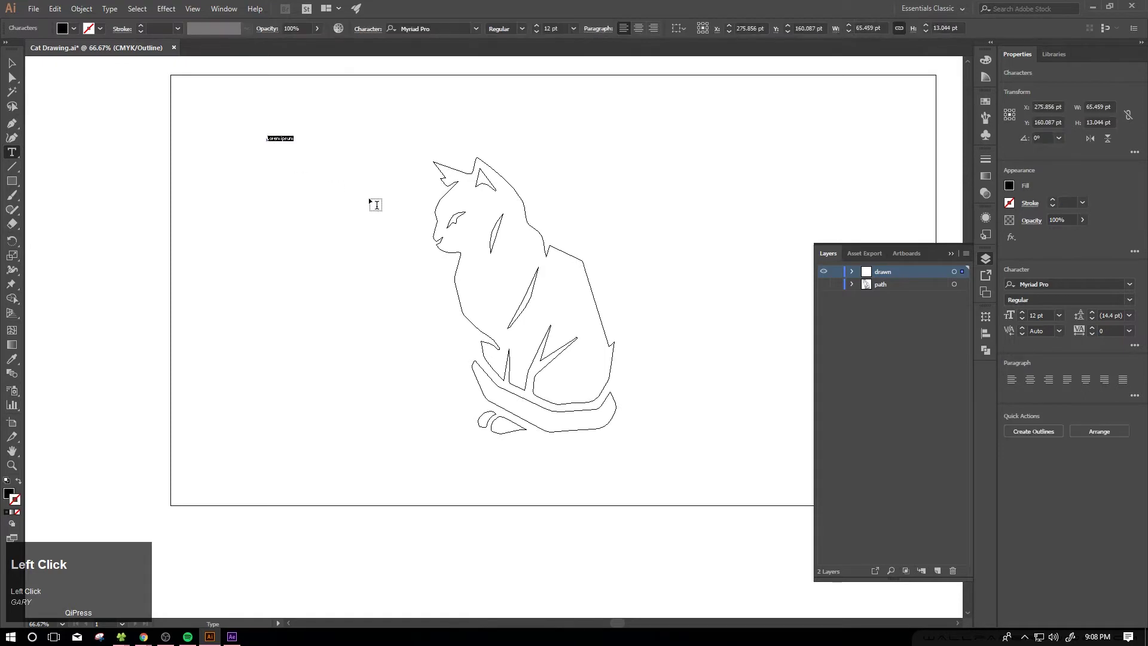
text(got)
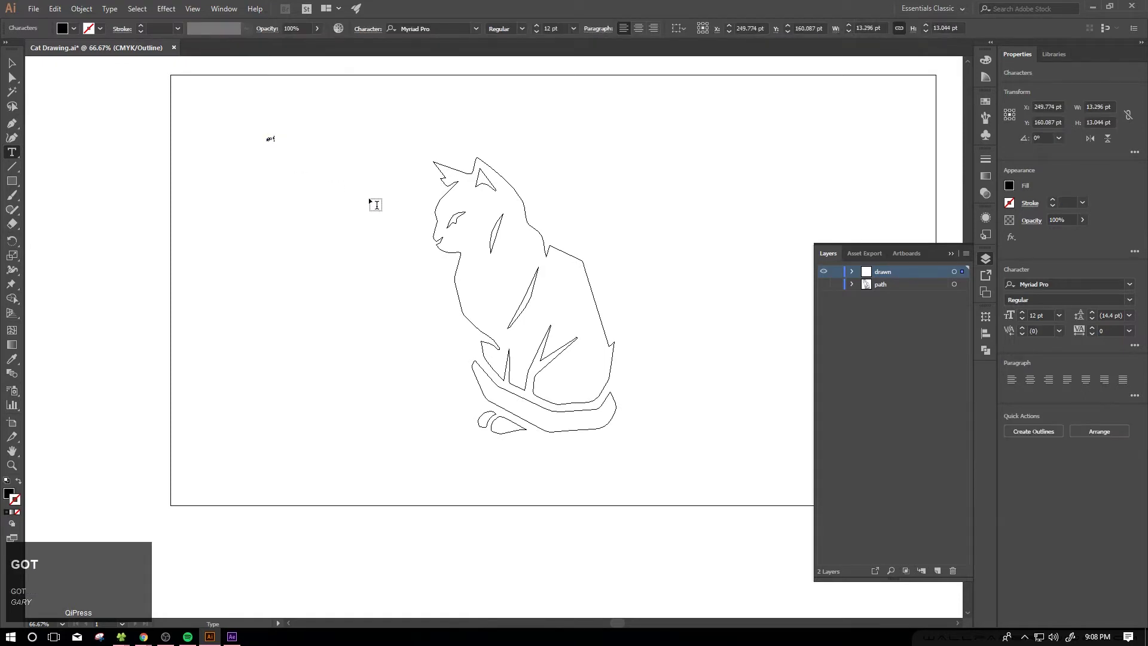
text(hic)
Select the whole "gothic" text, dock the Character settings with the collapsed palettes, and expand them
key(ctrl+a)
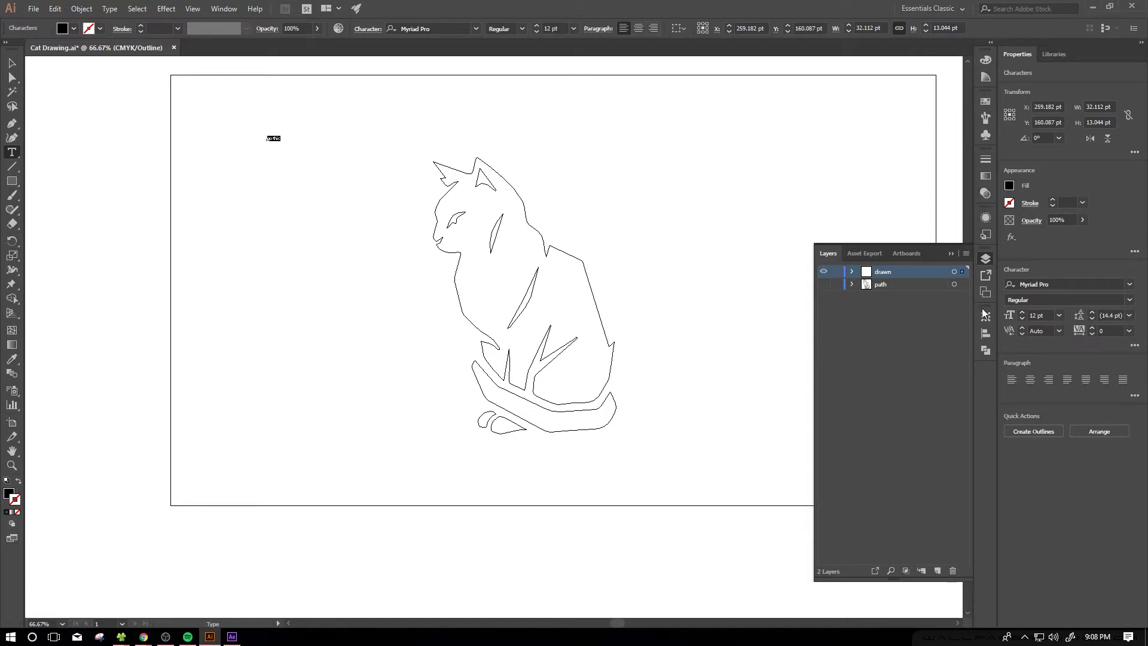
click(225, 9)
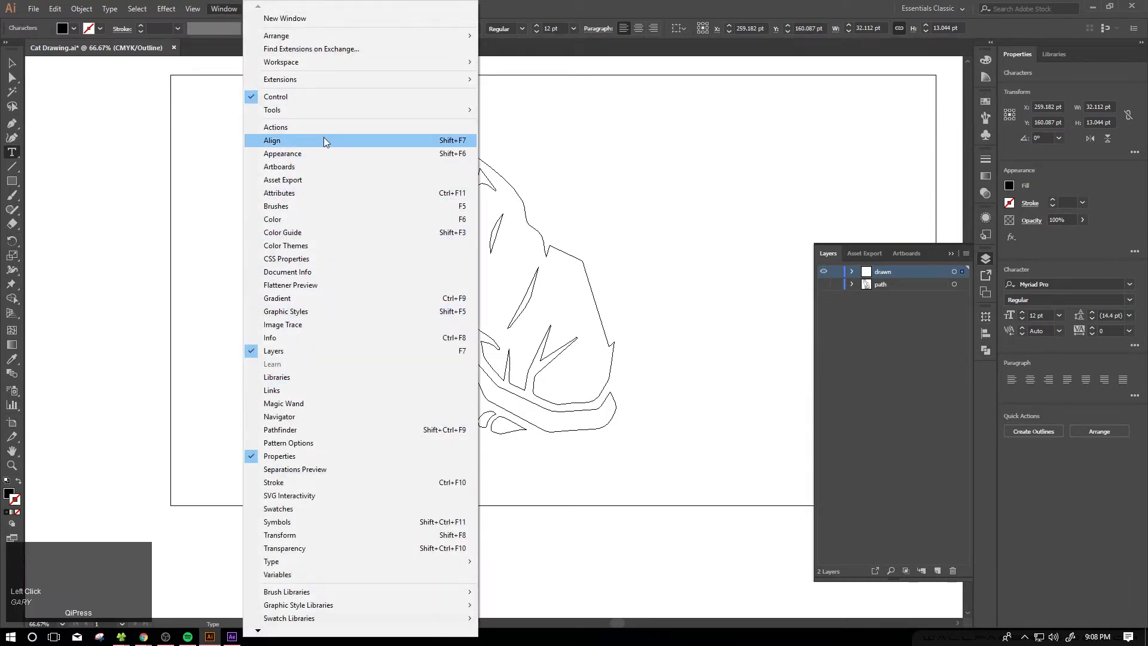
mouse_move(300, 589)
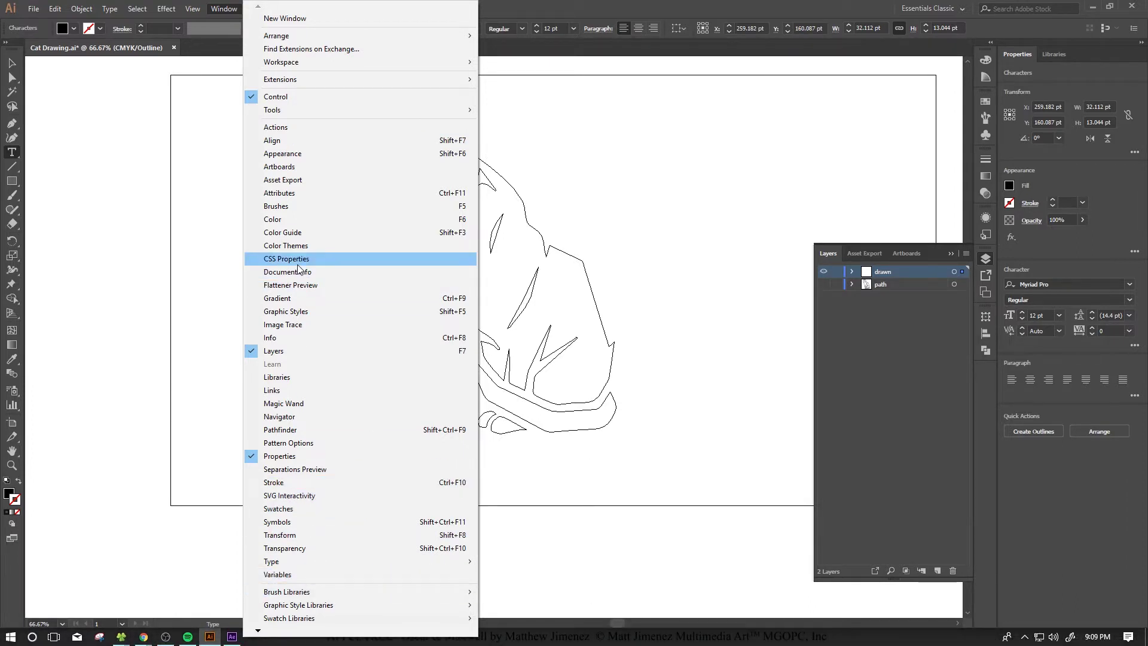
scroll(282, 418, down, 1)
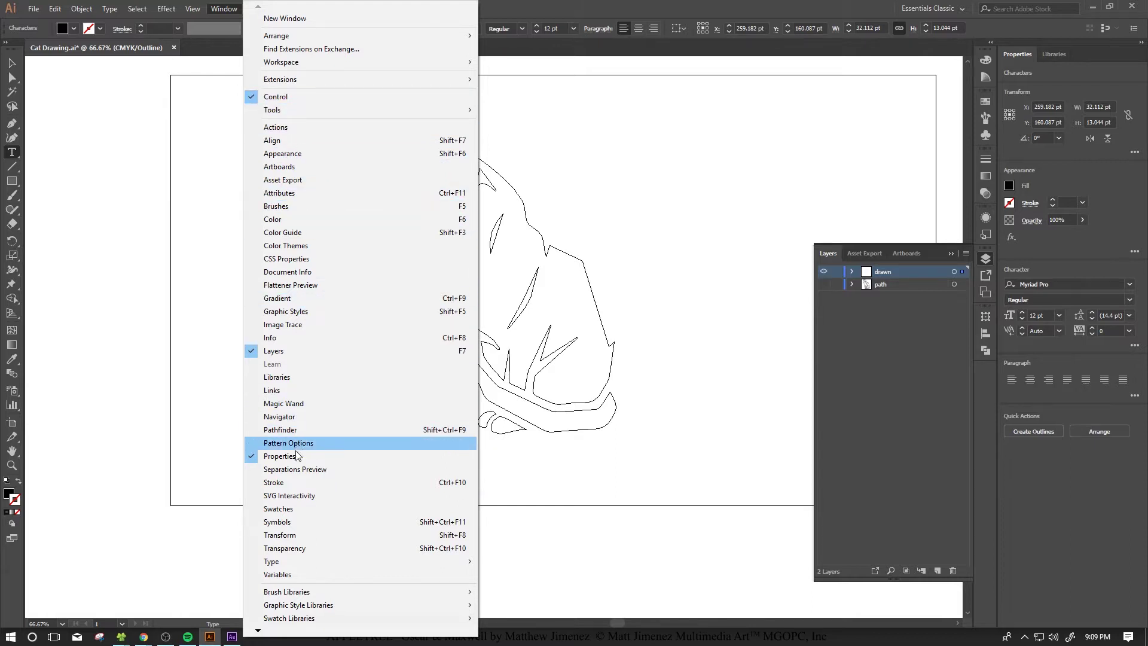
mouse_move(298, 564)
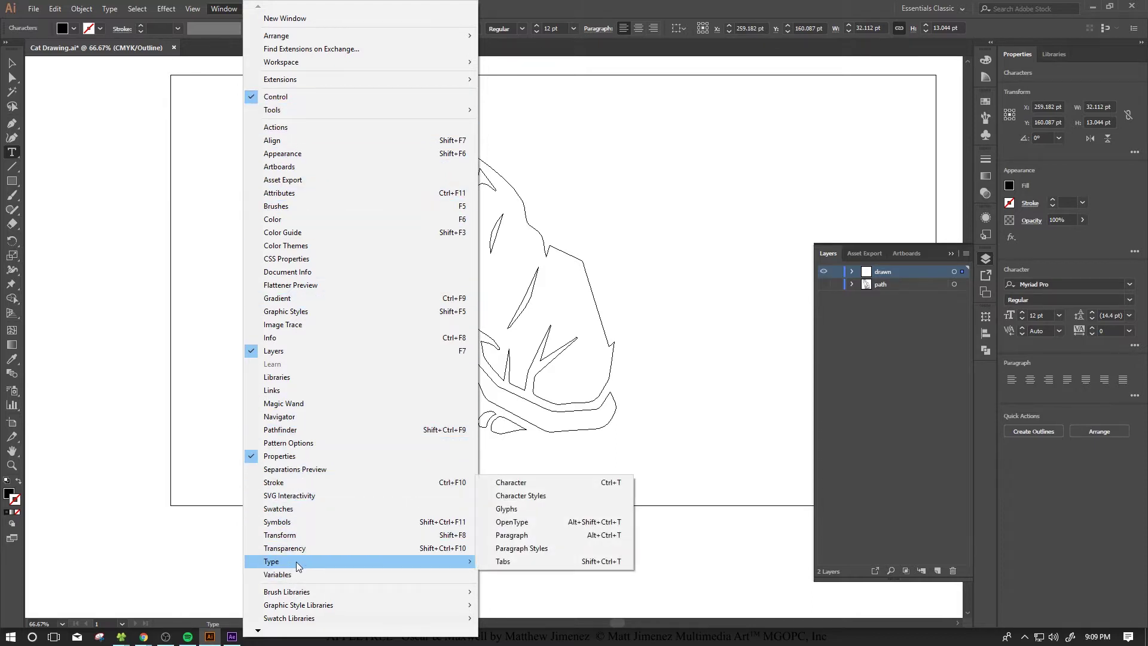
click(518, 482)
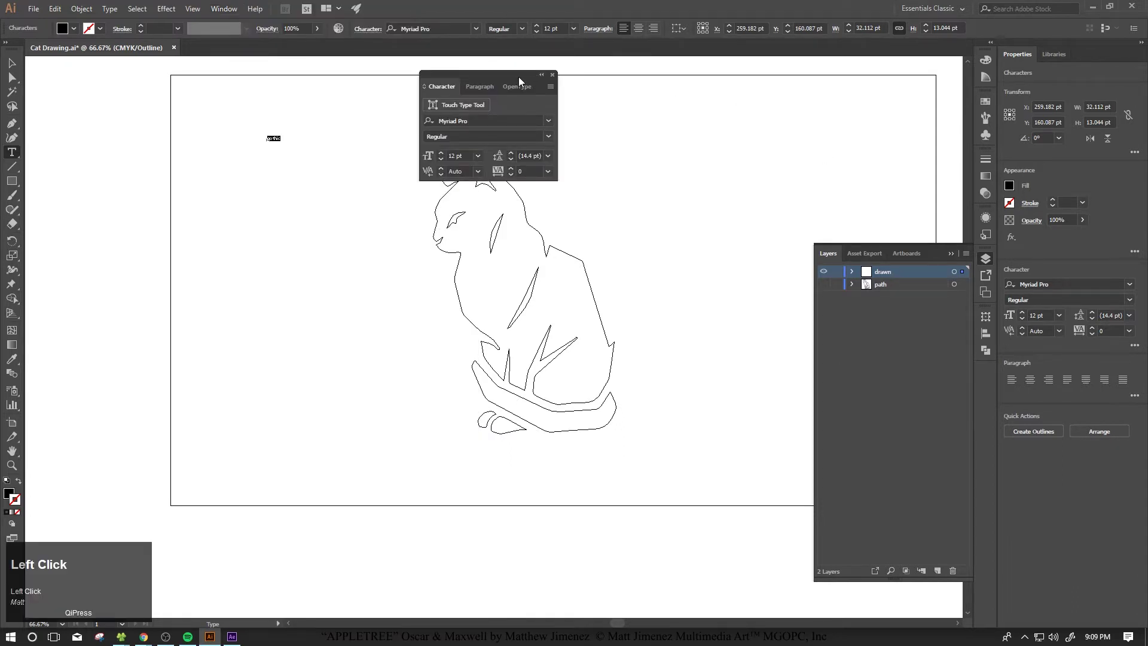
drag(518, 77, 985, 370)
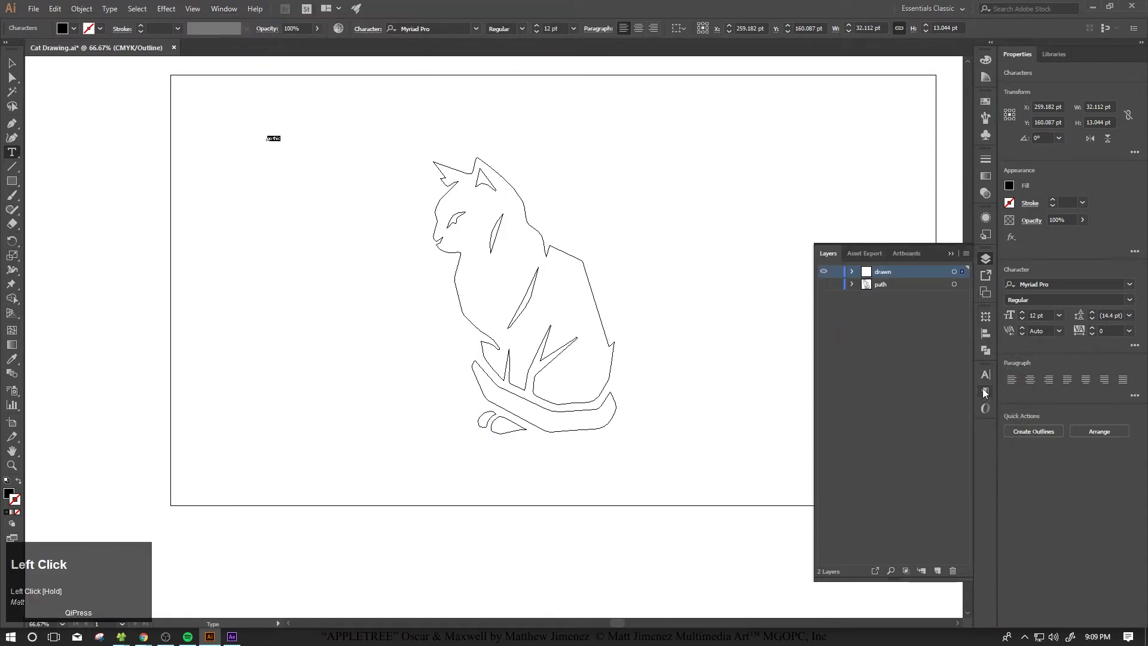
click(983, 378)
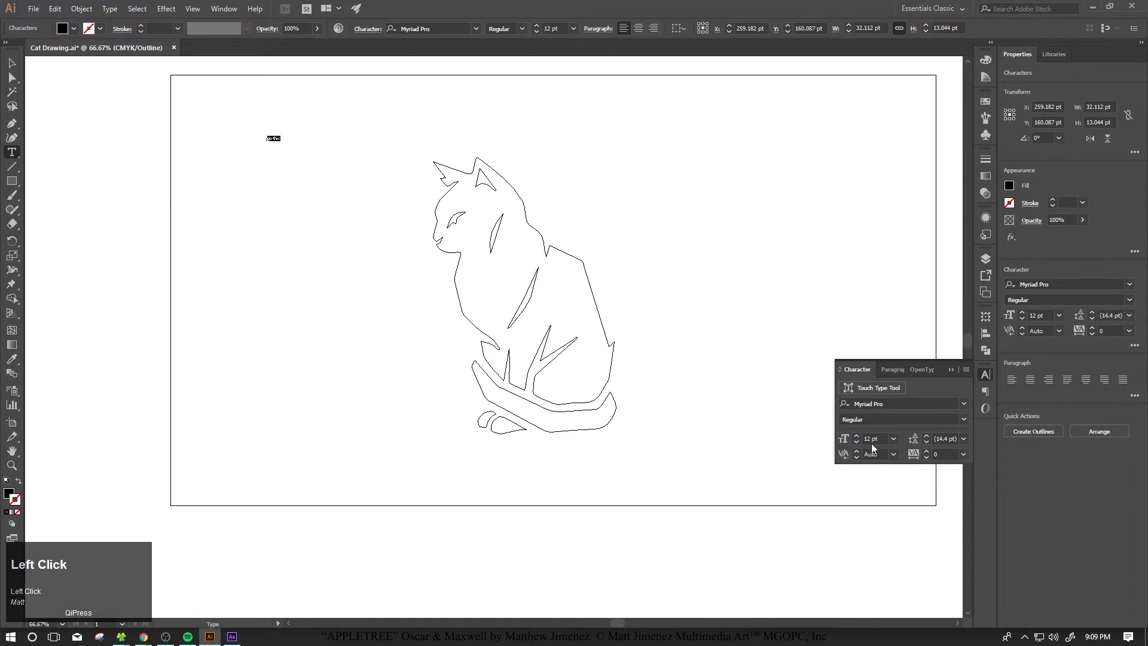
Set the selected "gothic" text to 100 pt in the Centaur font
click(832, 433)
text(100)
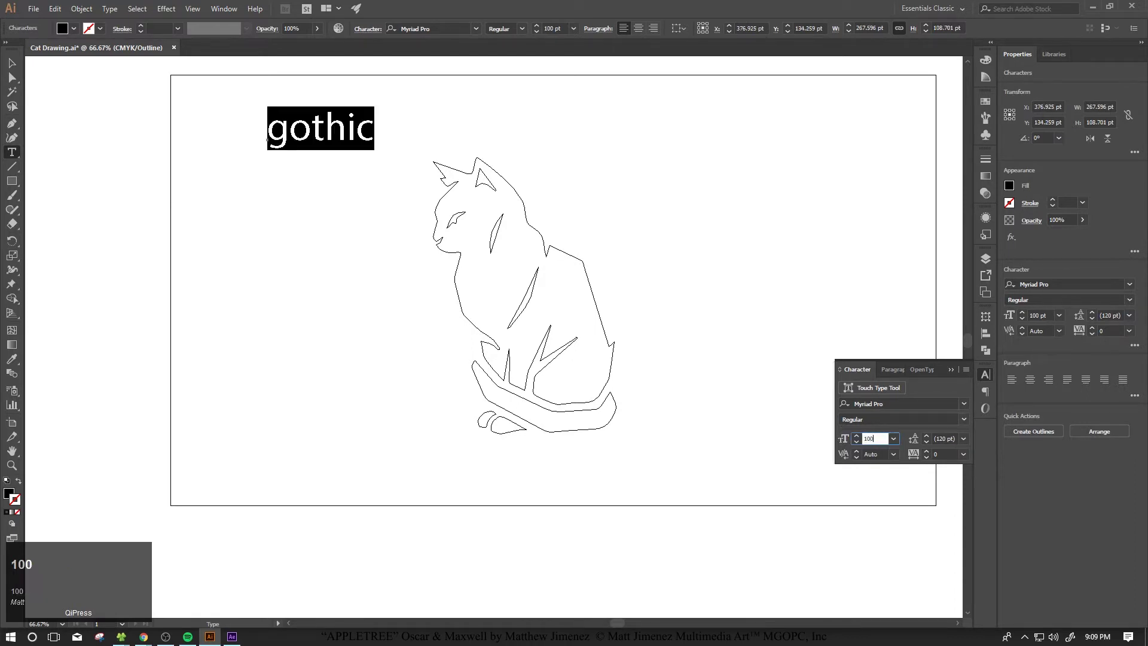
click(907, 404)
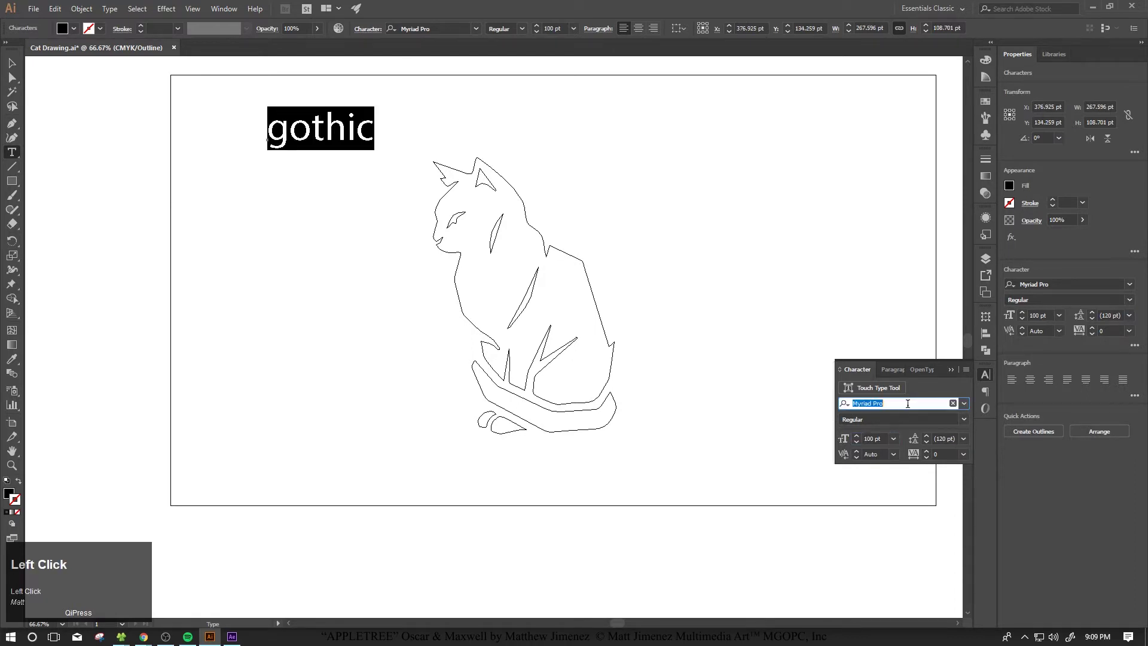
click(964, 404)
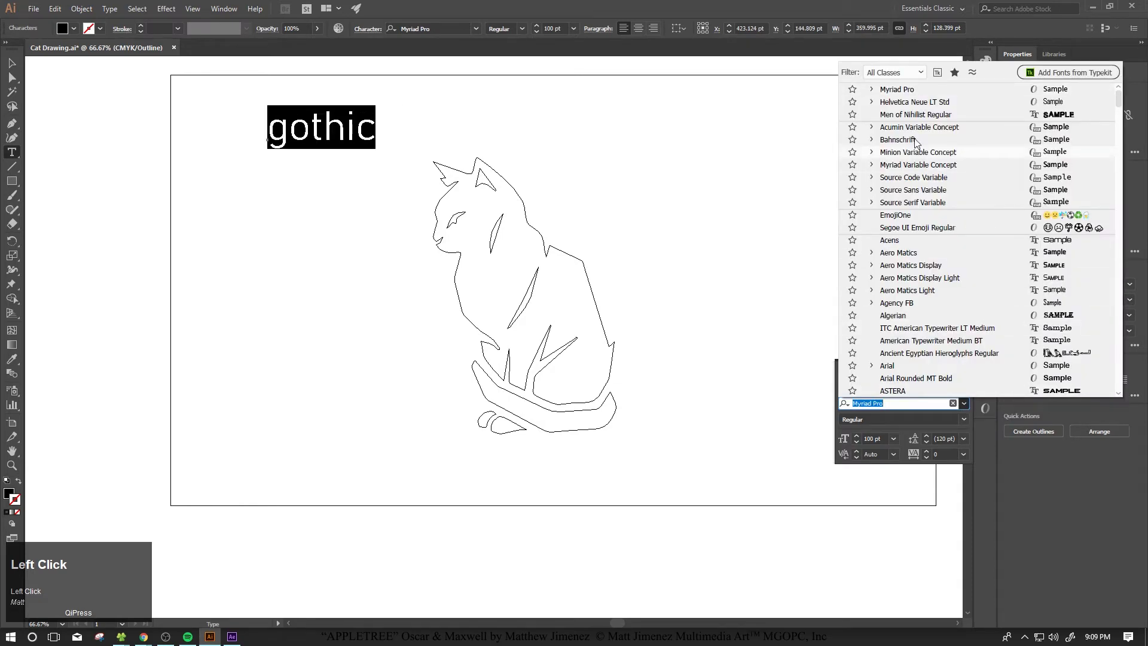
scroll(914, 223, down, 3)
scroll(913, 224, up, 2)
scroll(913, 224, down, 12)
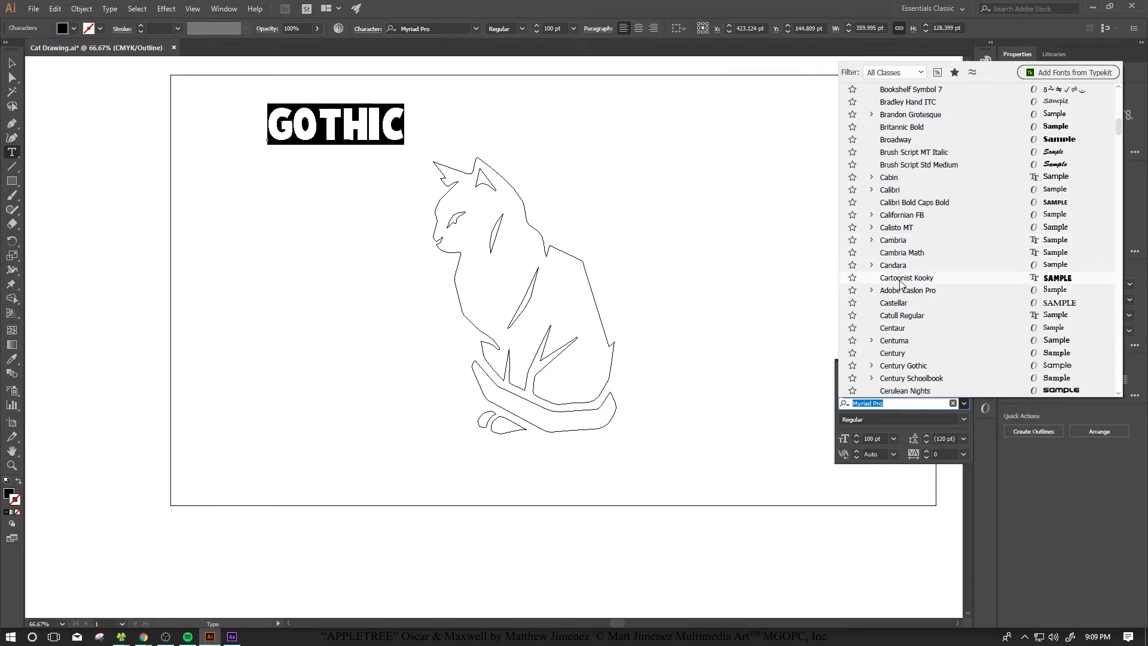
click(901, 330)
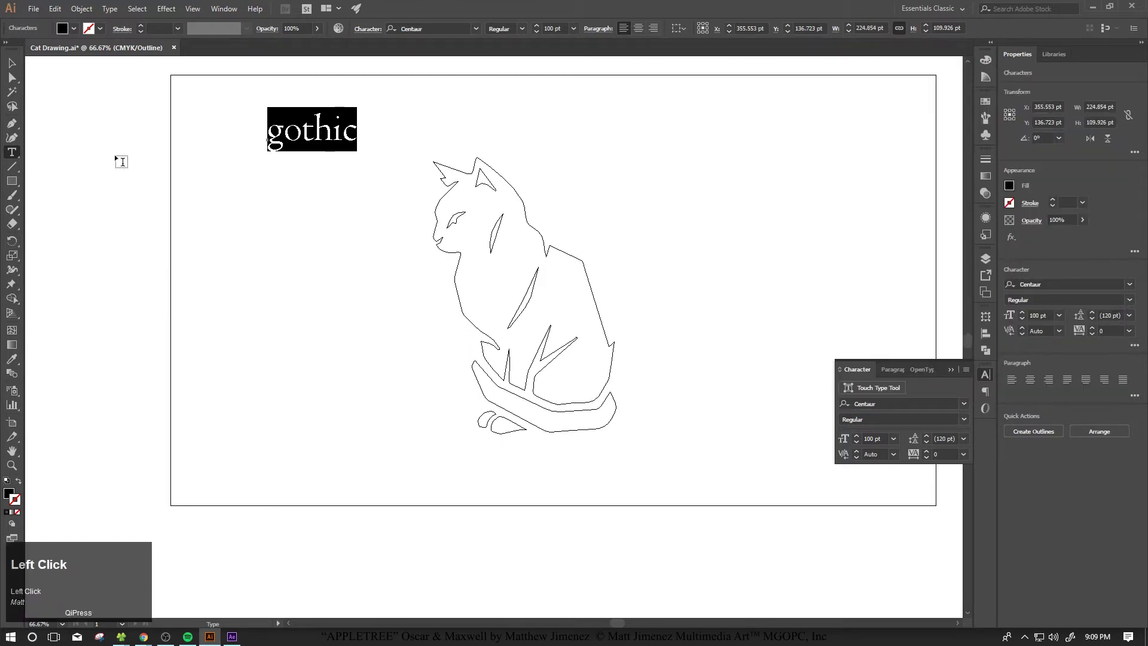
Trace the letter g of "gothic" with a Pen path along the middle of its strokes, through the upper bowl and lower loop
click(12, 63)
click(261, 105)
scroll(272, 118, up, 1)
scroll(270, 118, up, 5)
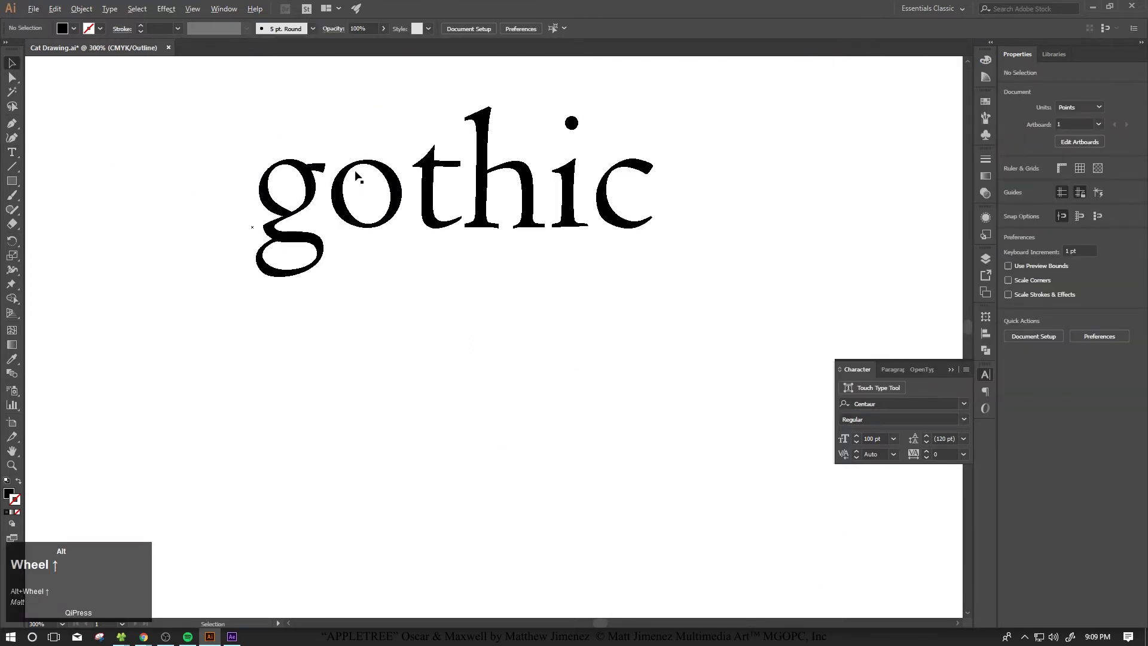
drag(543, 302, 591, 355)
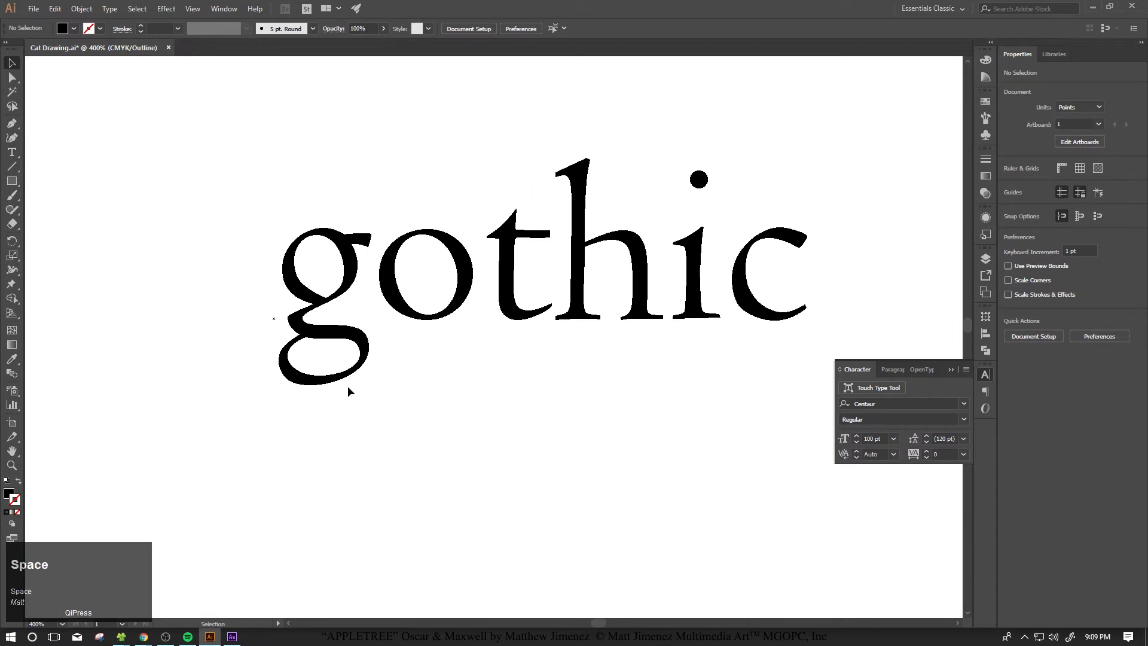
click(11, 123)
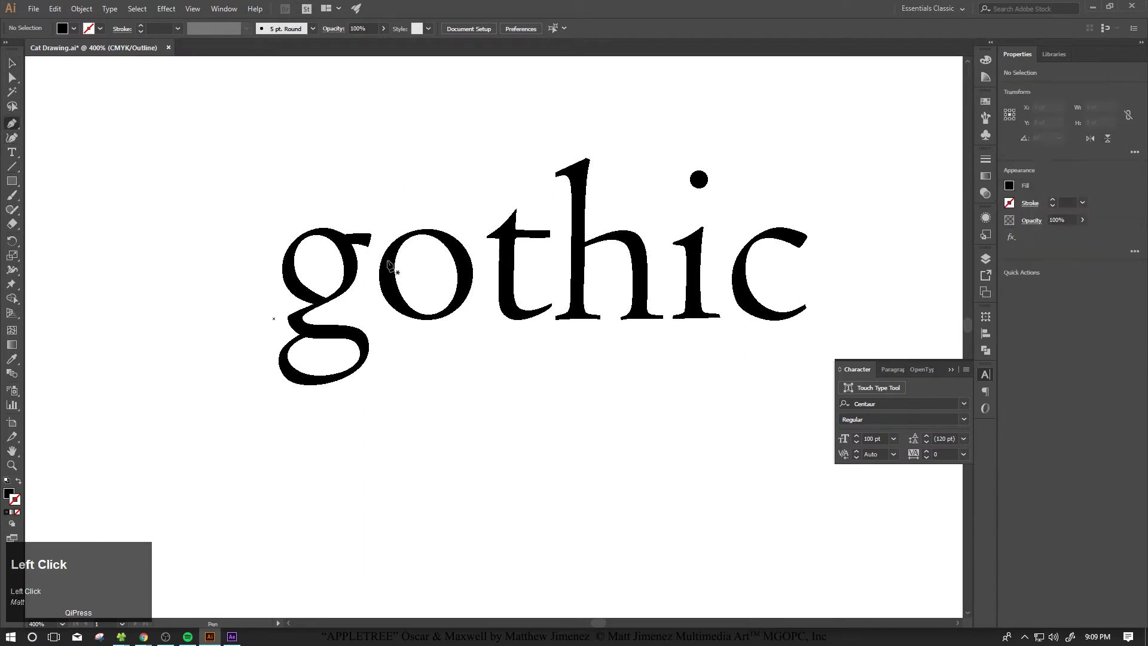
scroll(374, 239, up, 1)
click(320, 318)
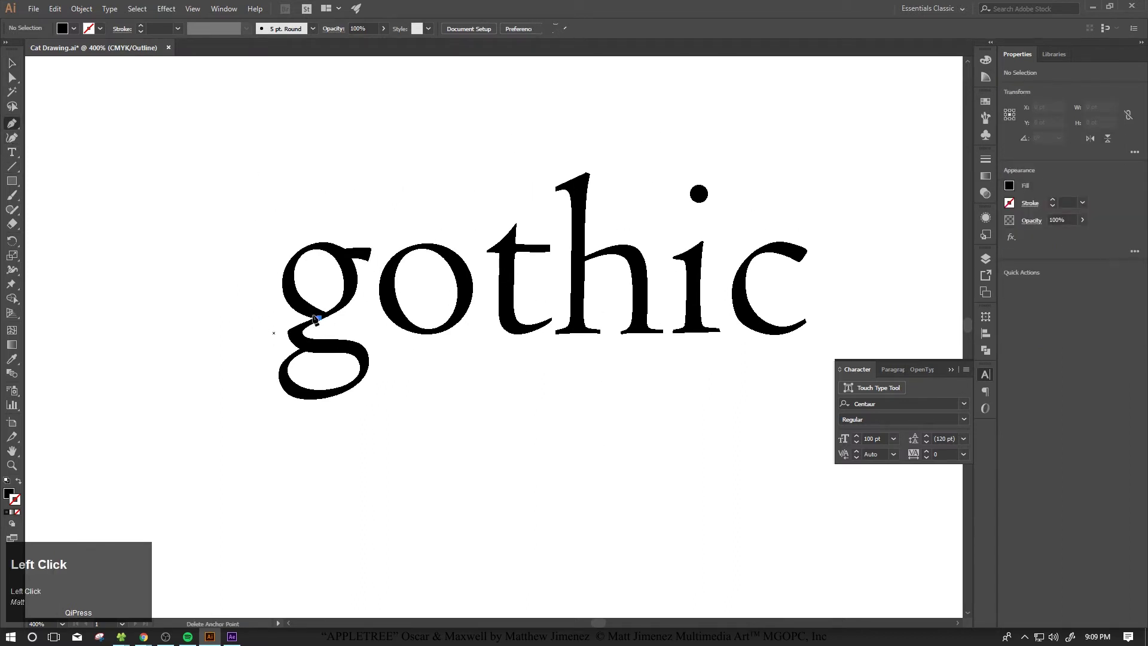
click(302, 307)
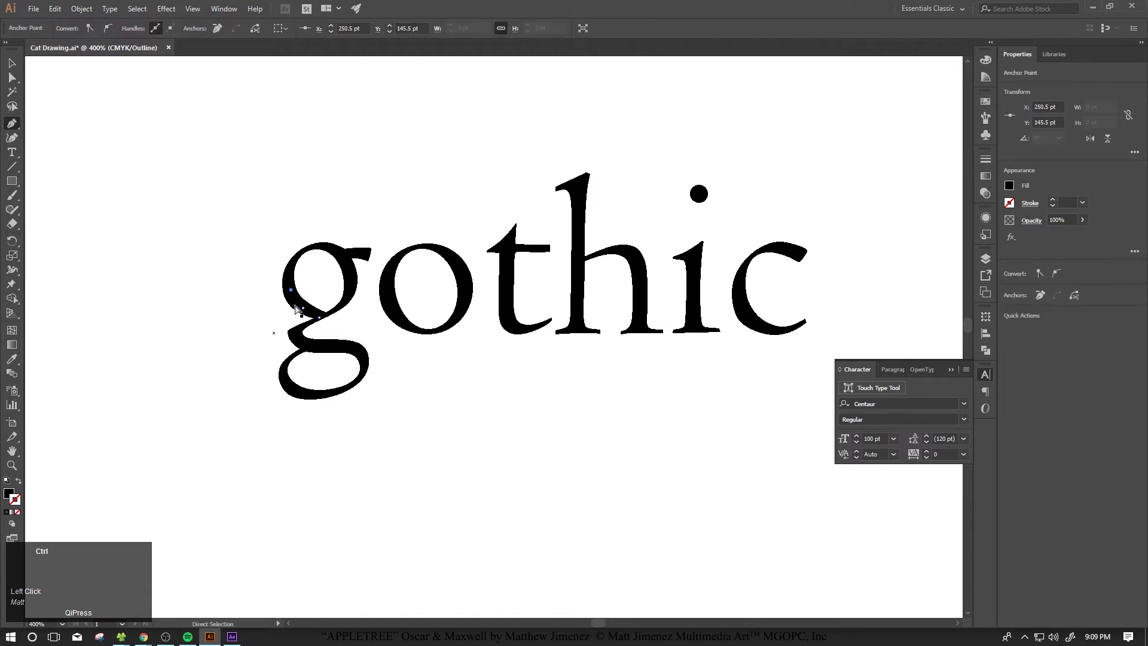
key(ctrl+z)
click(289, 291)
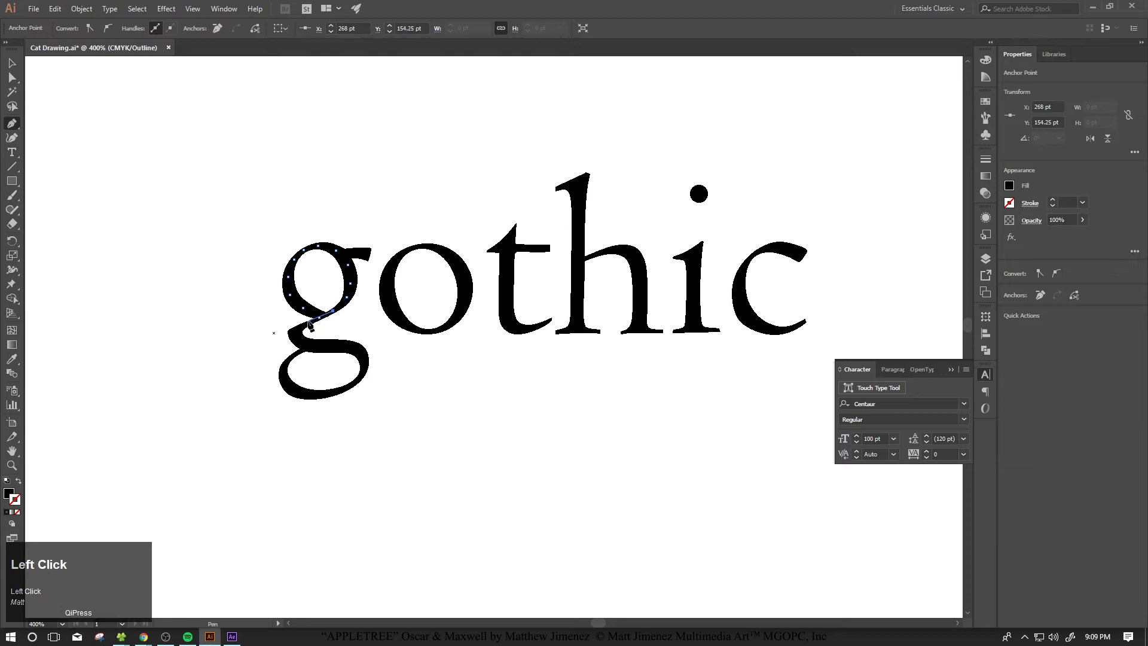
drag(295, 329, 354, 386)
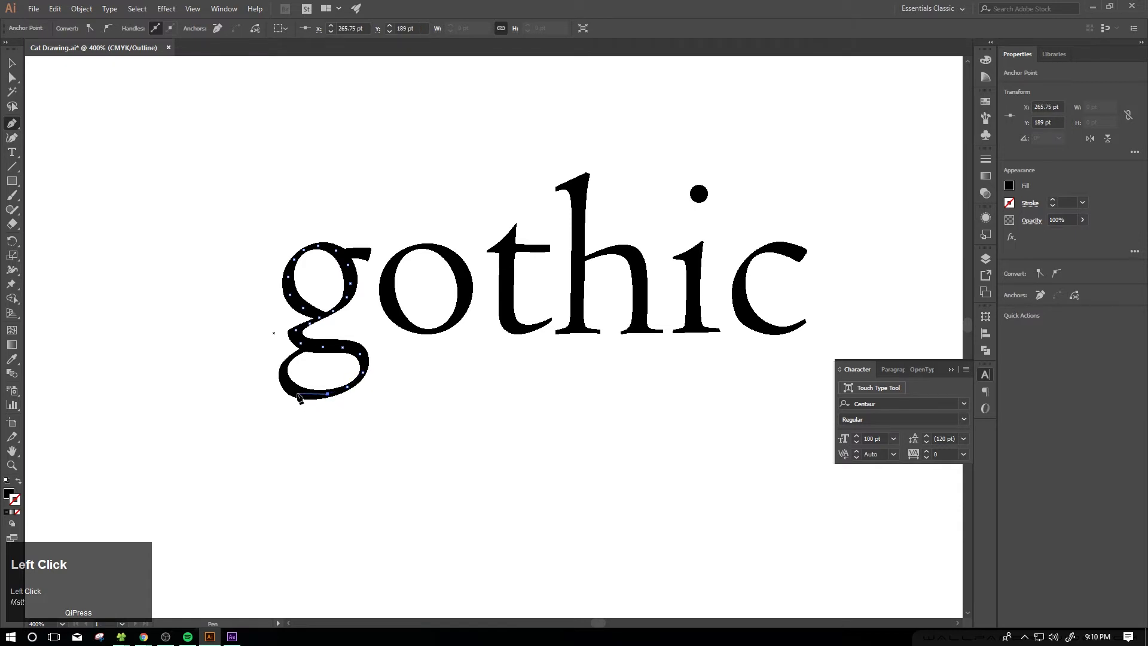
Delete the "gothic" text together with the path traced over its g, leaving only the cat on the artboard
click(12, 63)
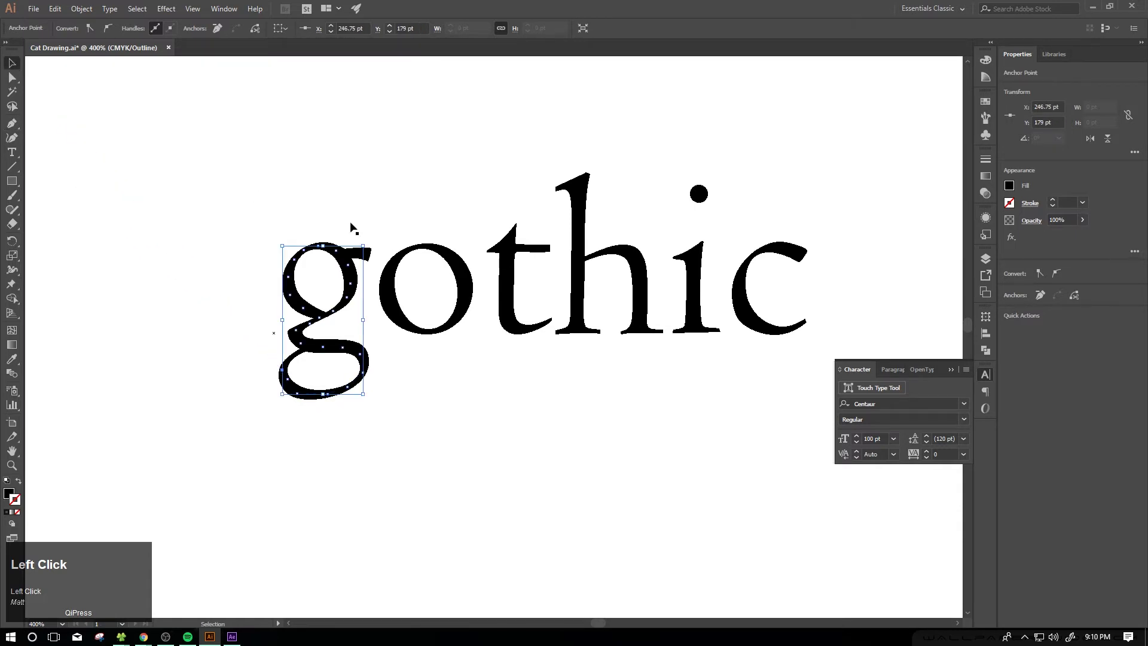
drag(199, 134, 413, 503)
key(BackSpace)
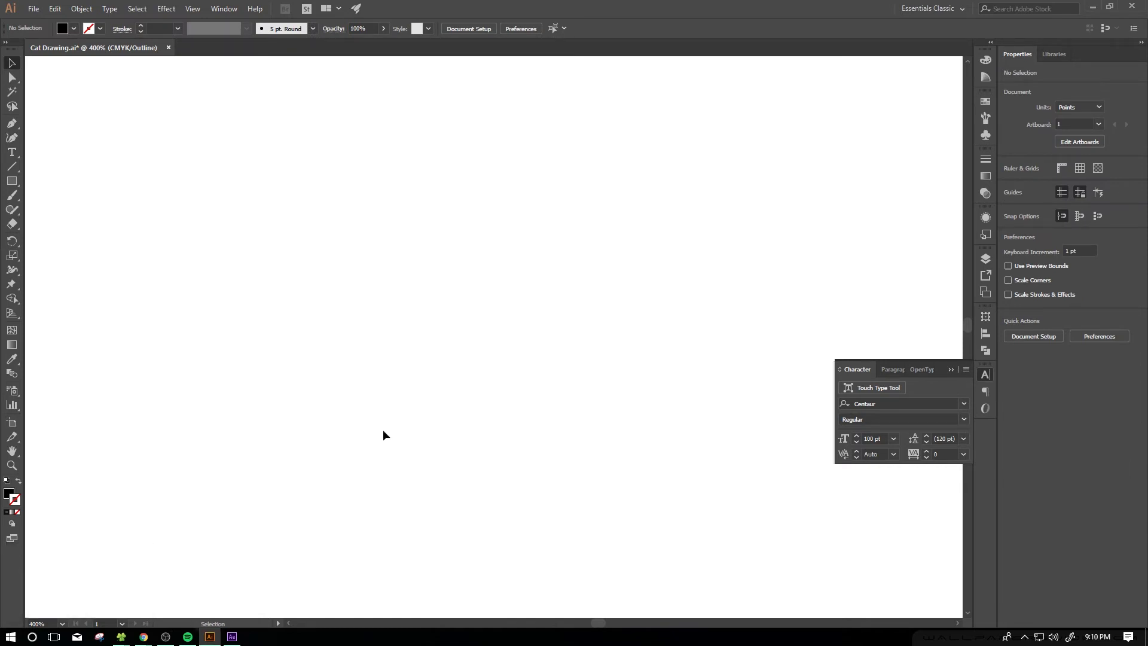
key(ctrl)
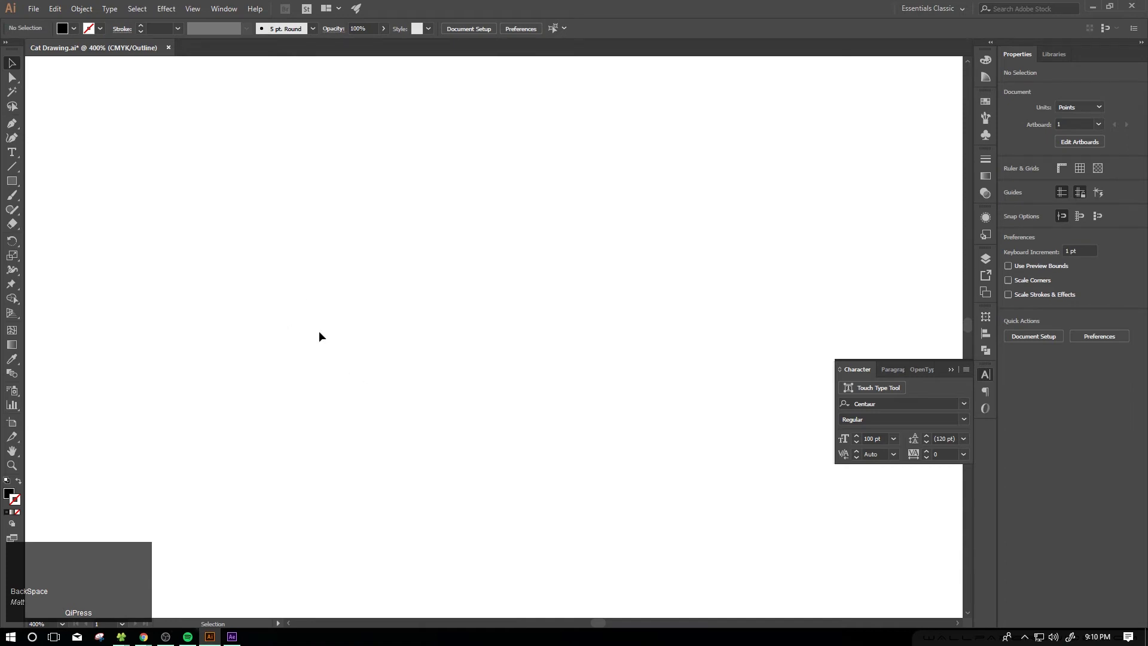
scroll(304, 376, down, 5)
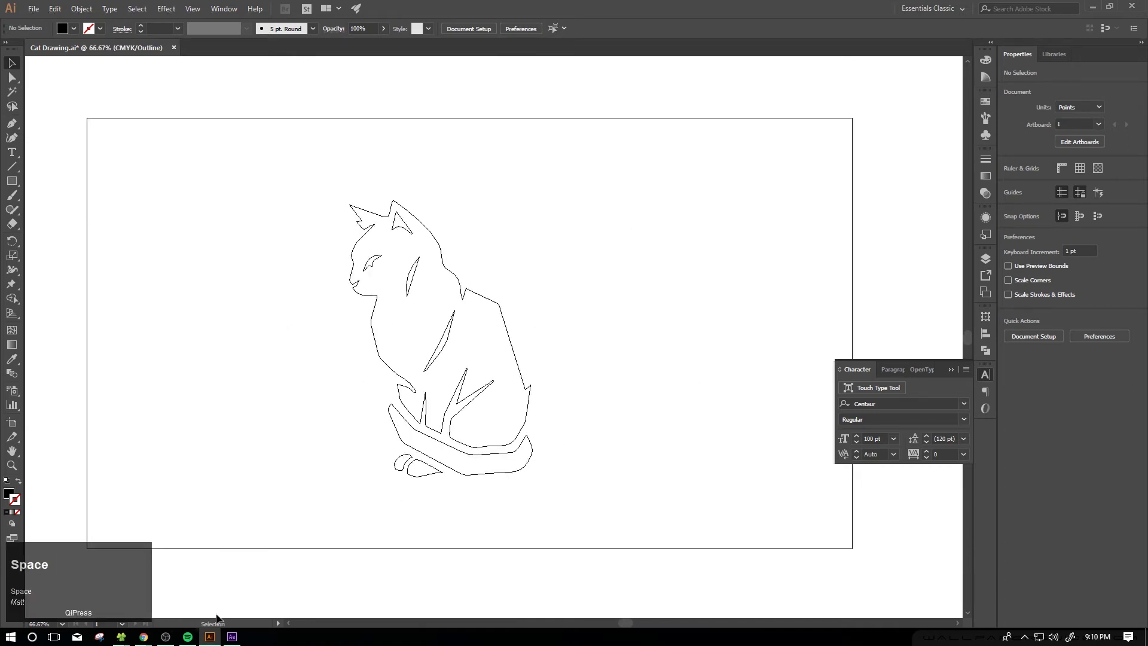
Switch to Chrome and open videocopilot.net/tutorials/ in a new tab beside the hand-holding-chalk search
mouse_move(144, 636)
click(195, 84)
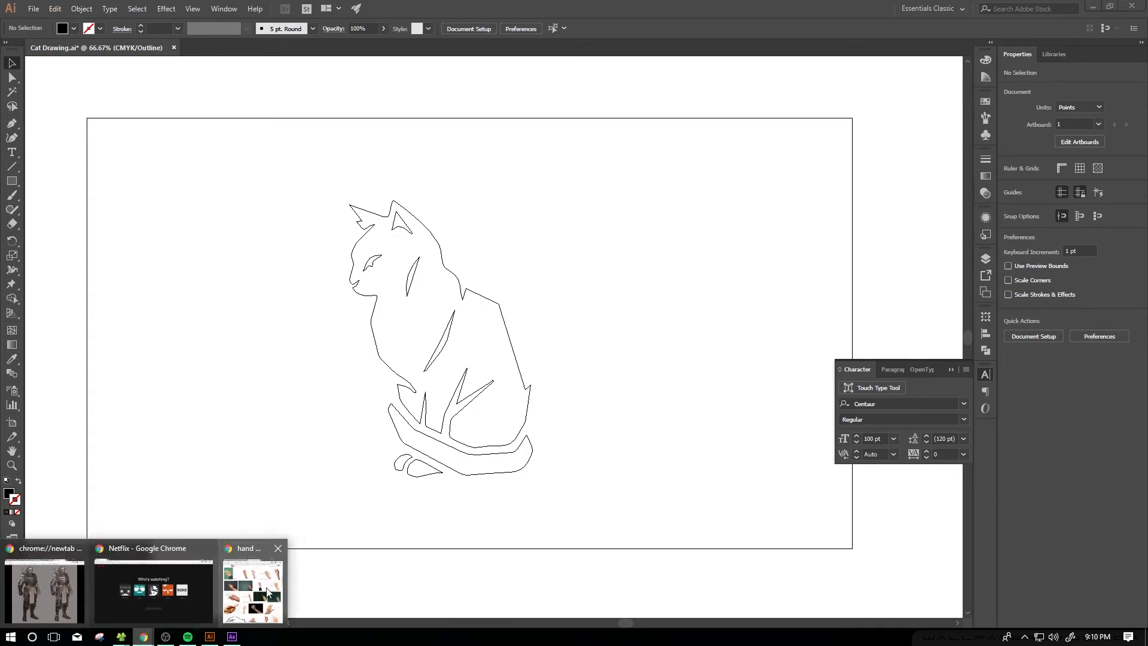
click(263, 577)
click(367, 22)
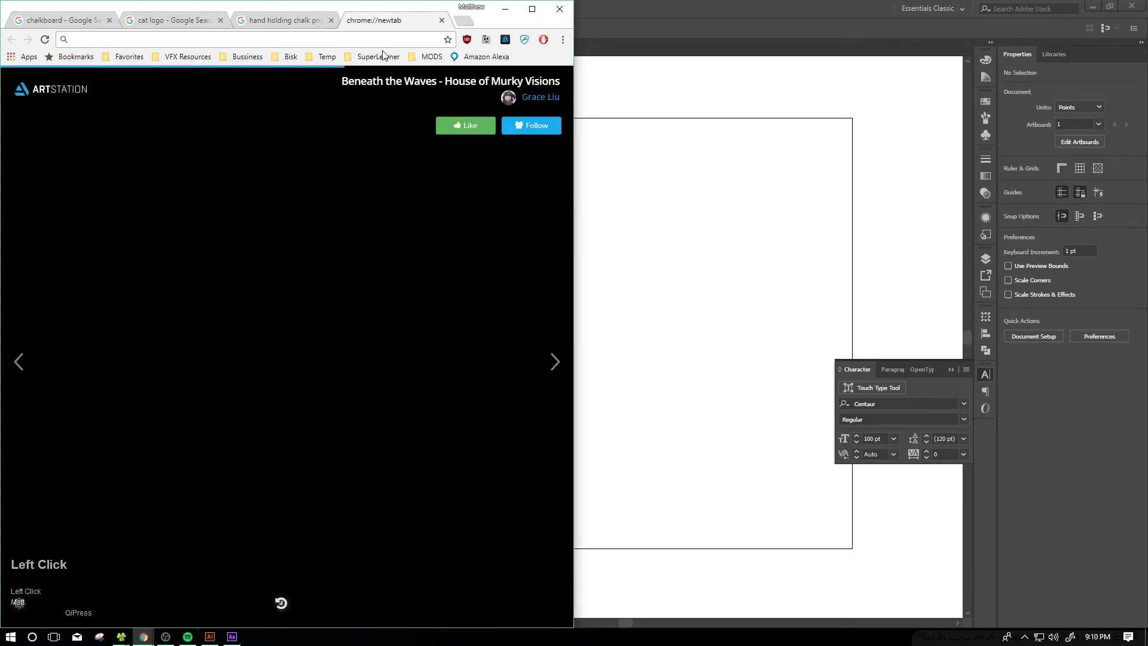
text(videocopilot.net/tutorials/)
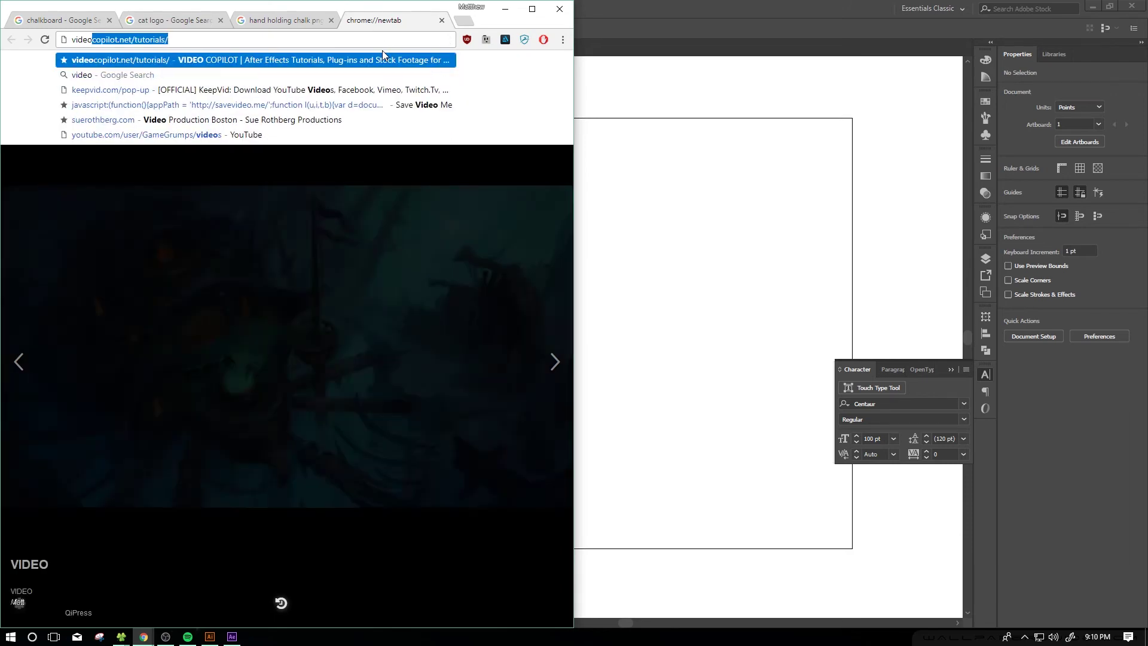
key(Right)
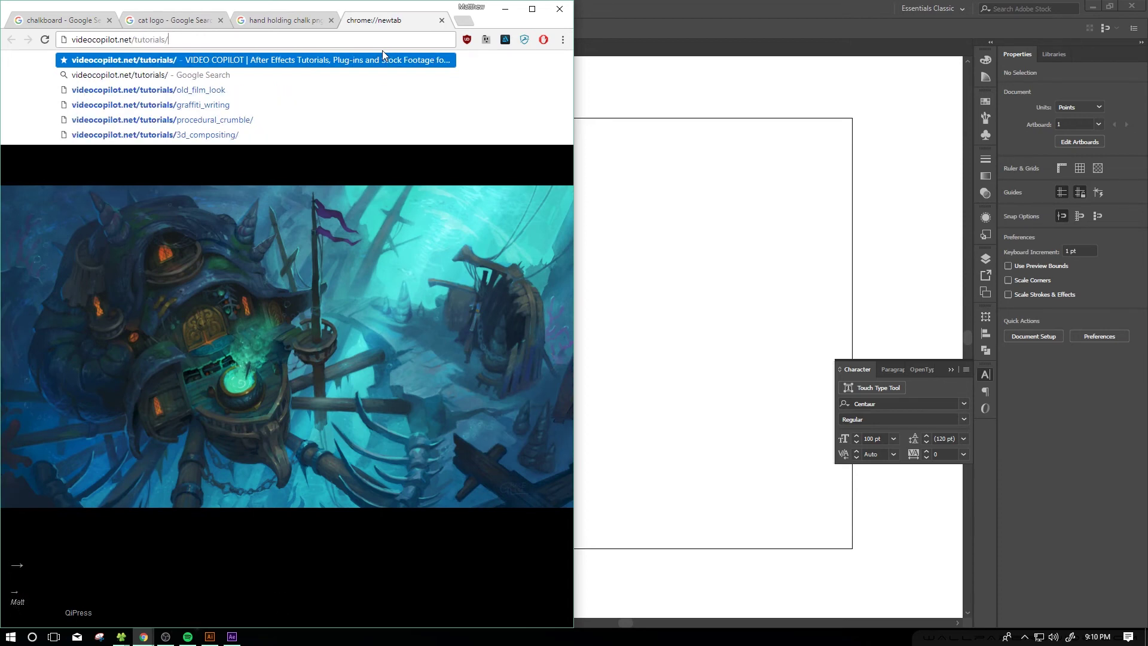
key(Return)
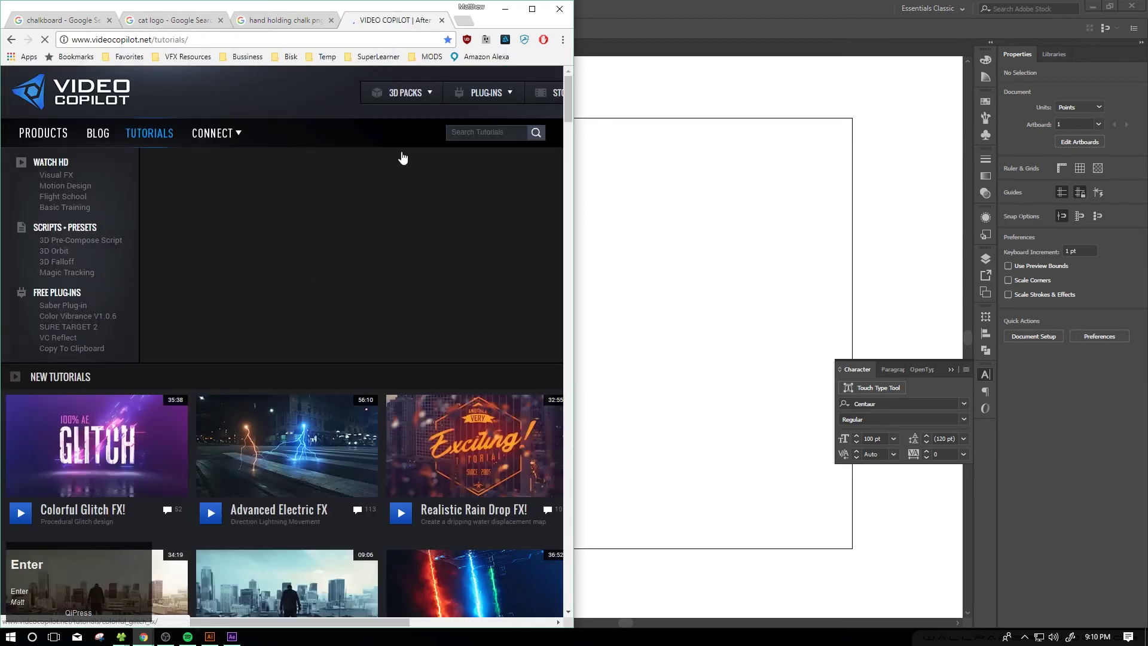
Search the Video Copilot tutorials for "graffiti", open the Graffiti Writing tutorial and pause its video
click(495, 137)
text(graffiti)
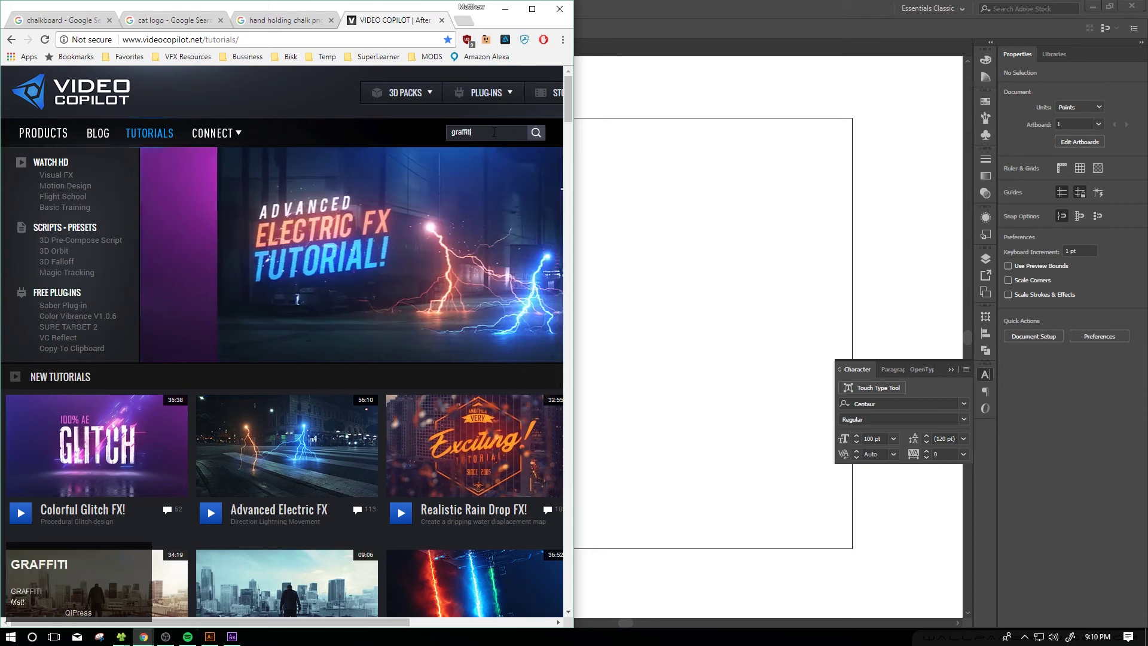
key(Return)
click(25, 213)
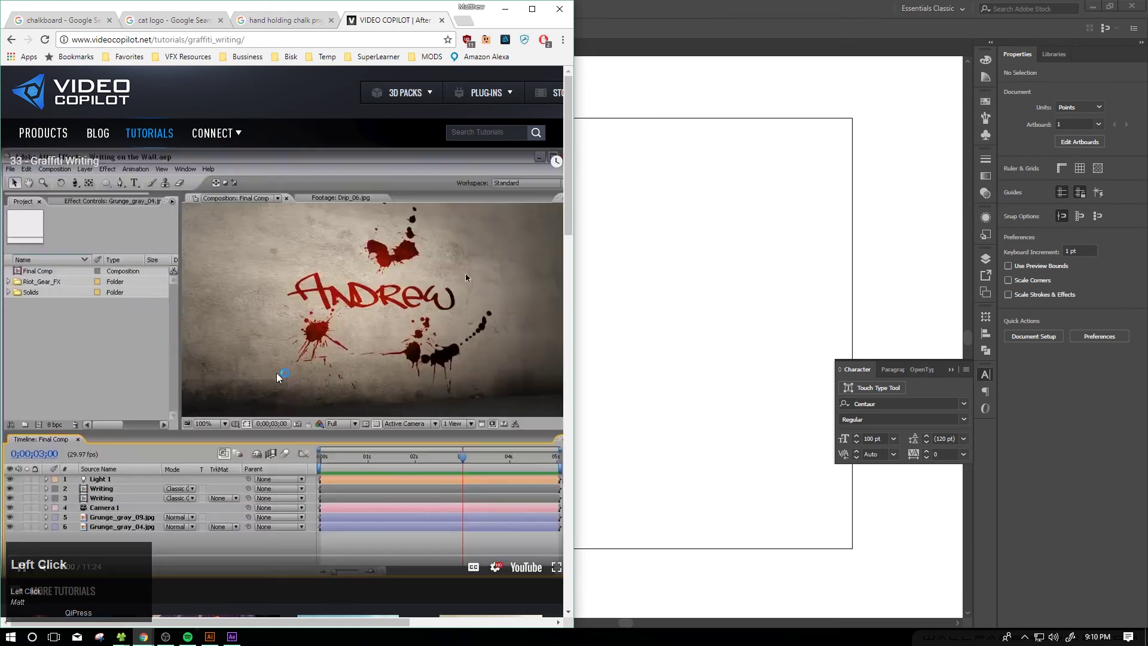
click(226, 340)
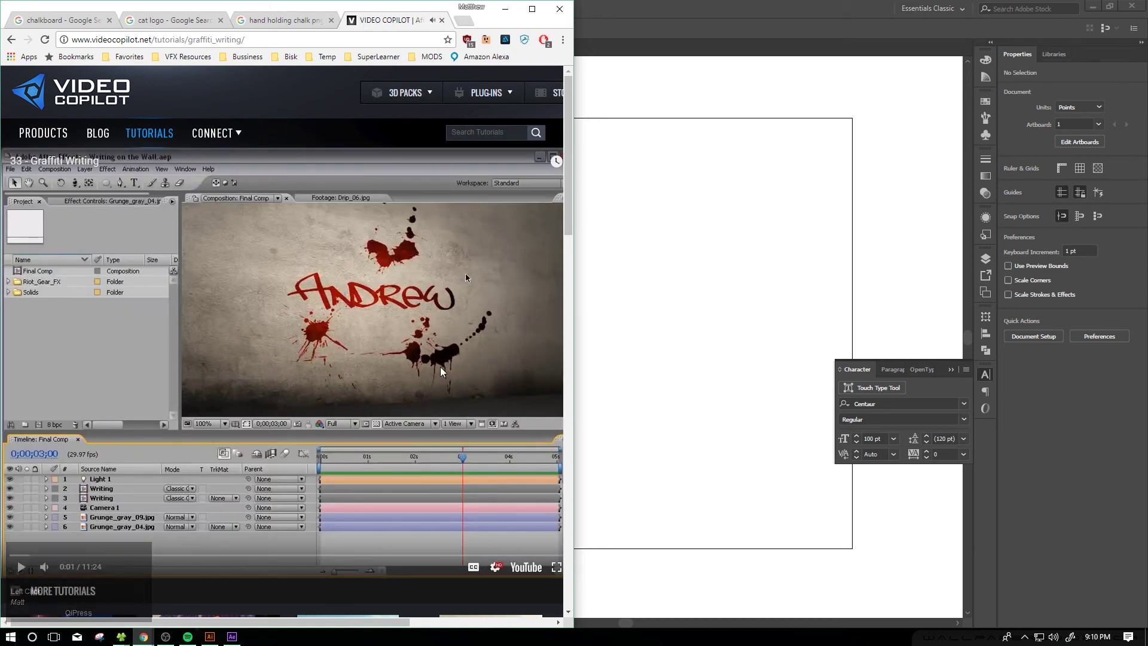
Switch to After Effects and play back the Cat Drawing composition with nothing selected, reviewing the finished chalk animation
click(619, 96)
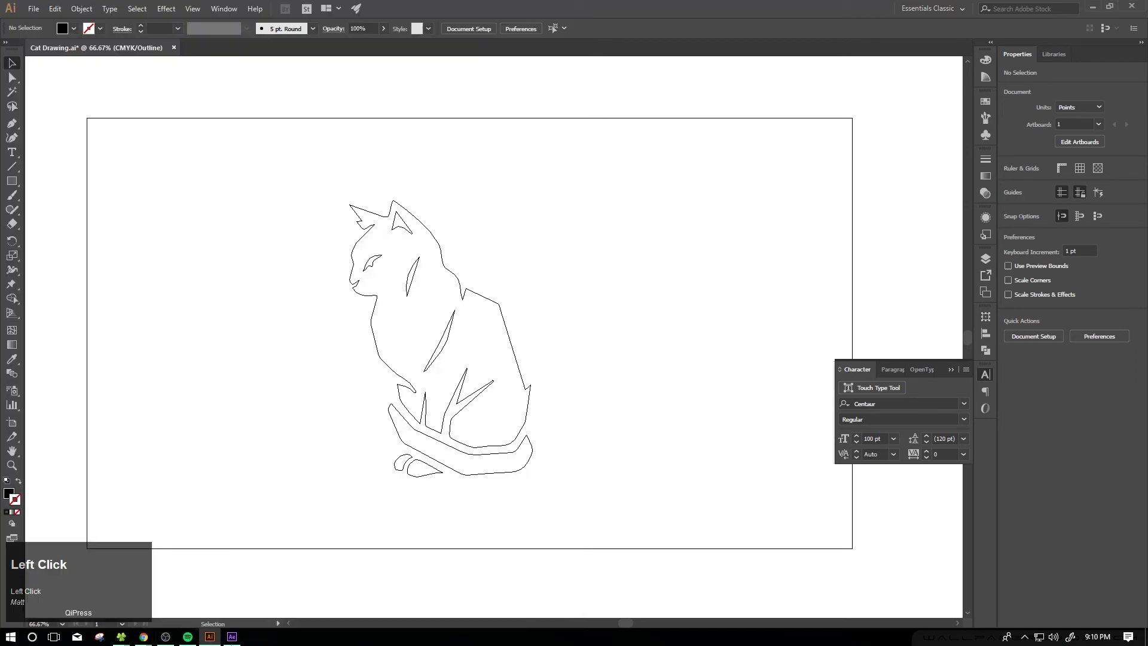
click(232, 636)
key(space)
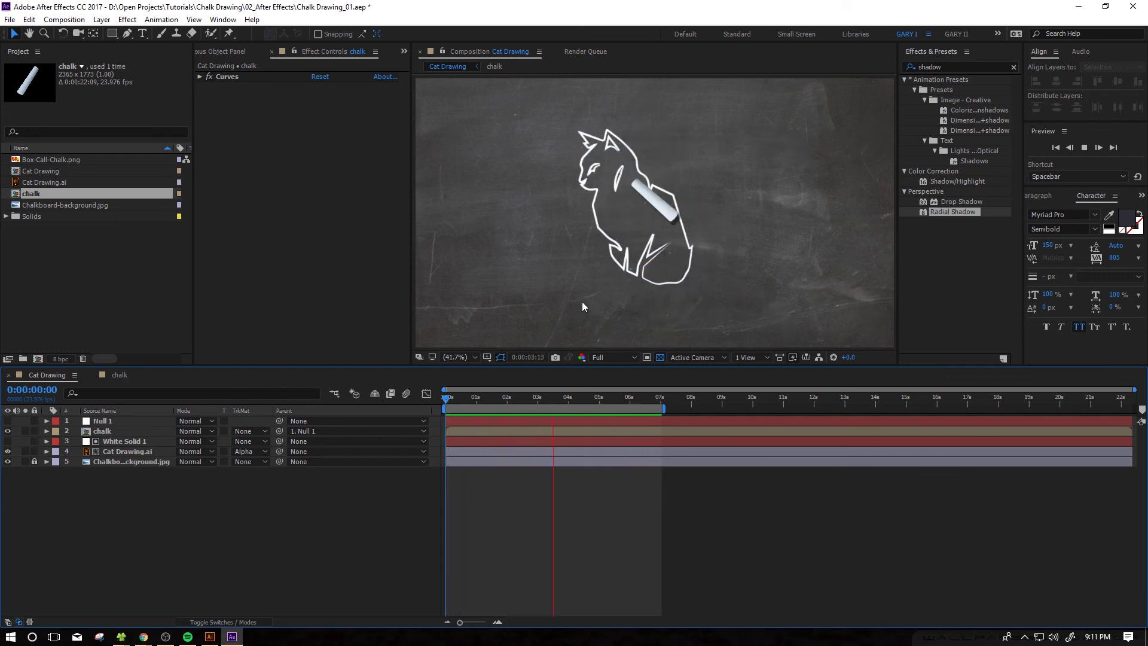
click(78, 278)
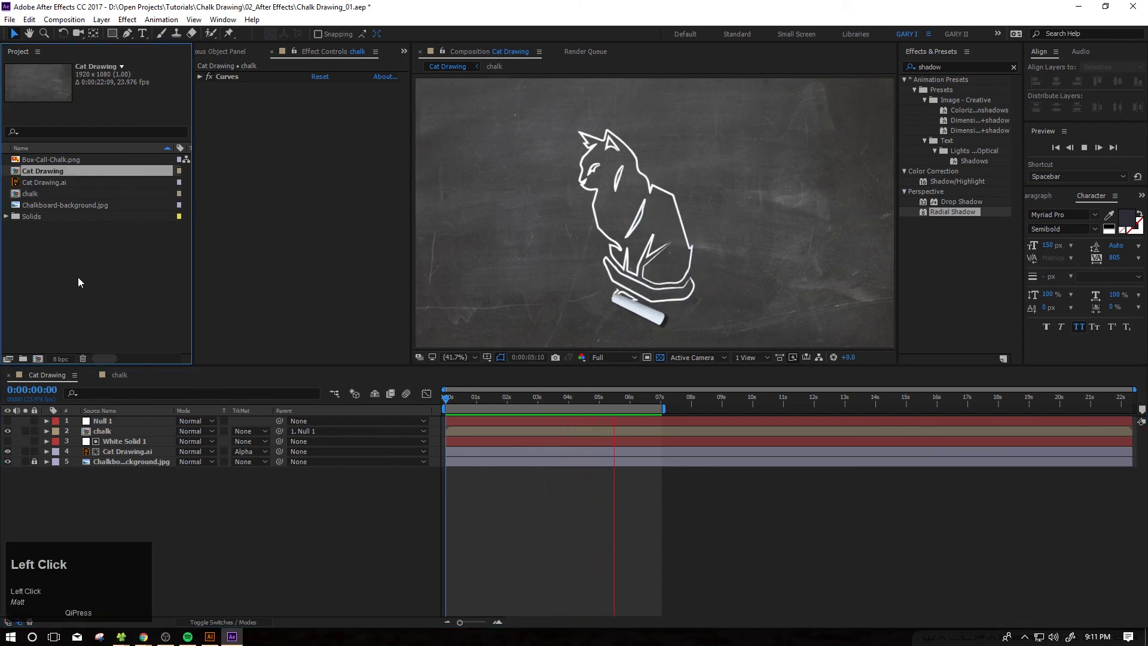
click(525, 542)
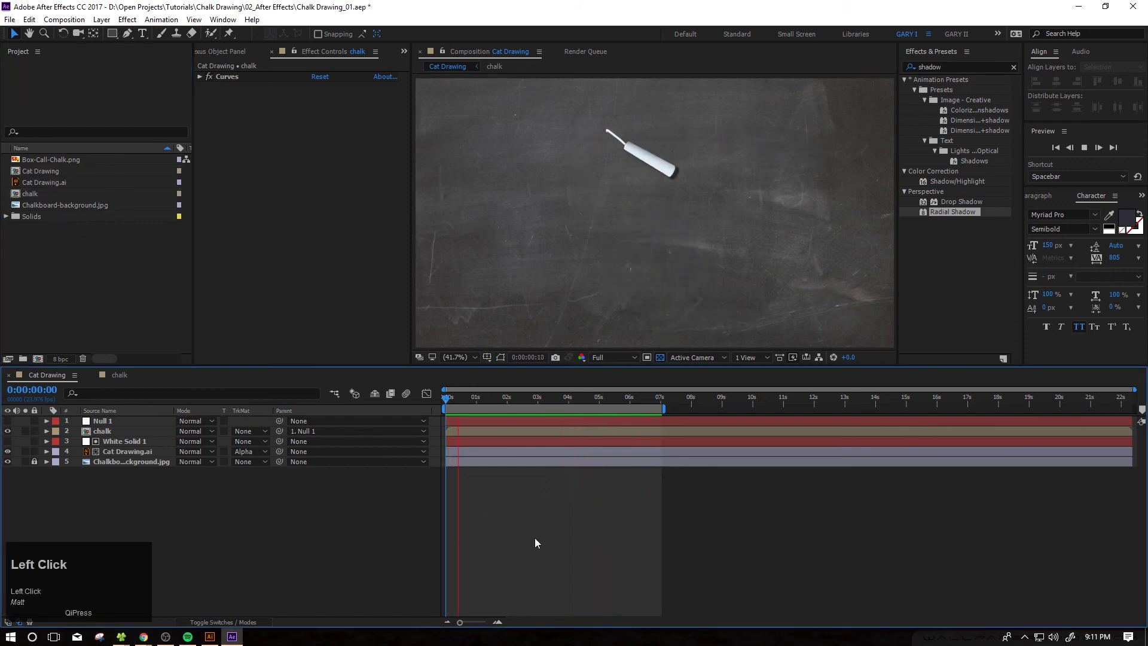